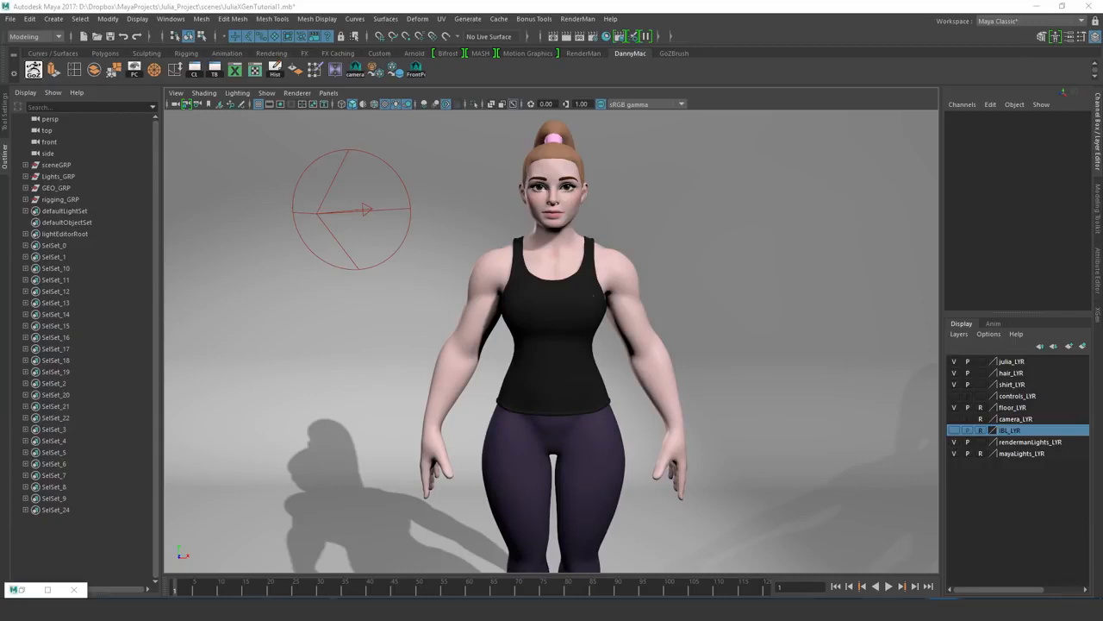
# - Load the RenderMan_for_Maya.mll plug-in in the Plug-in Manager and set it to auto load
pyautogui.click(172, 19)
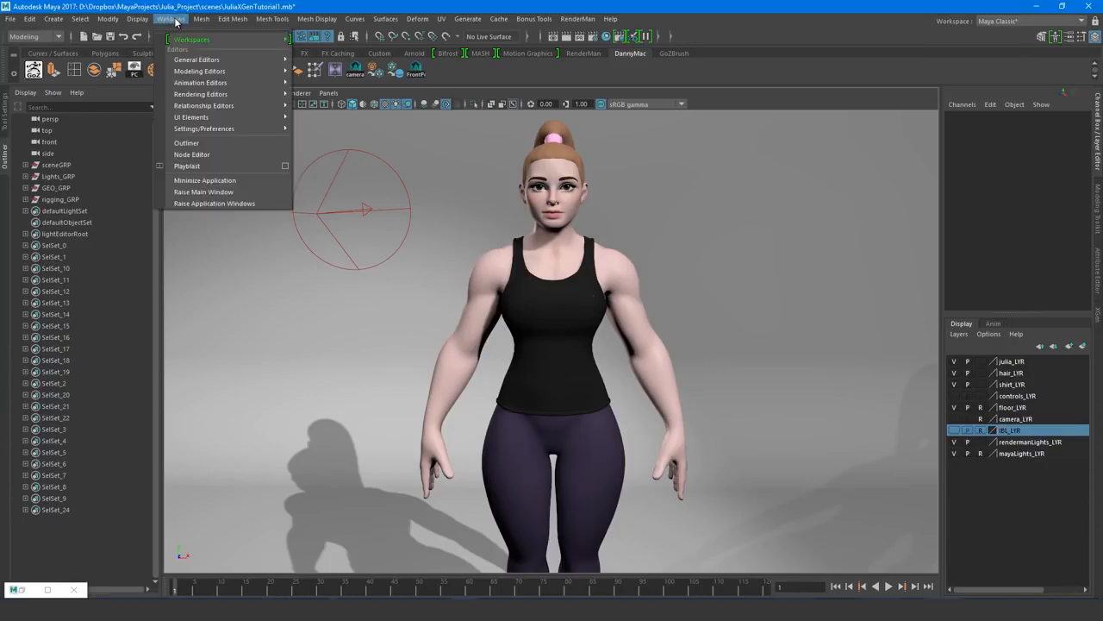
pyautogui.moveTo(213, 130)
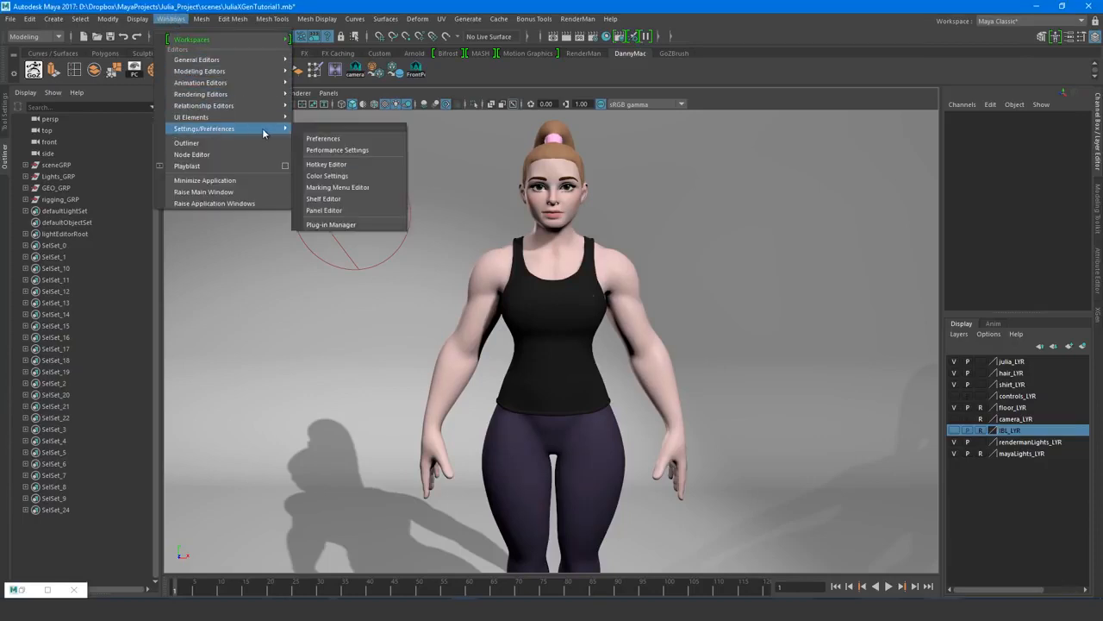
pyautogui.click(341, 225)
pyautogui.moveTo(181, 222); pyautogui.dragTo(294, 149)
pyautogui.moveTo(417, 209); pyautogui.dragTo(422, 291)
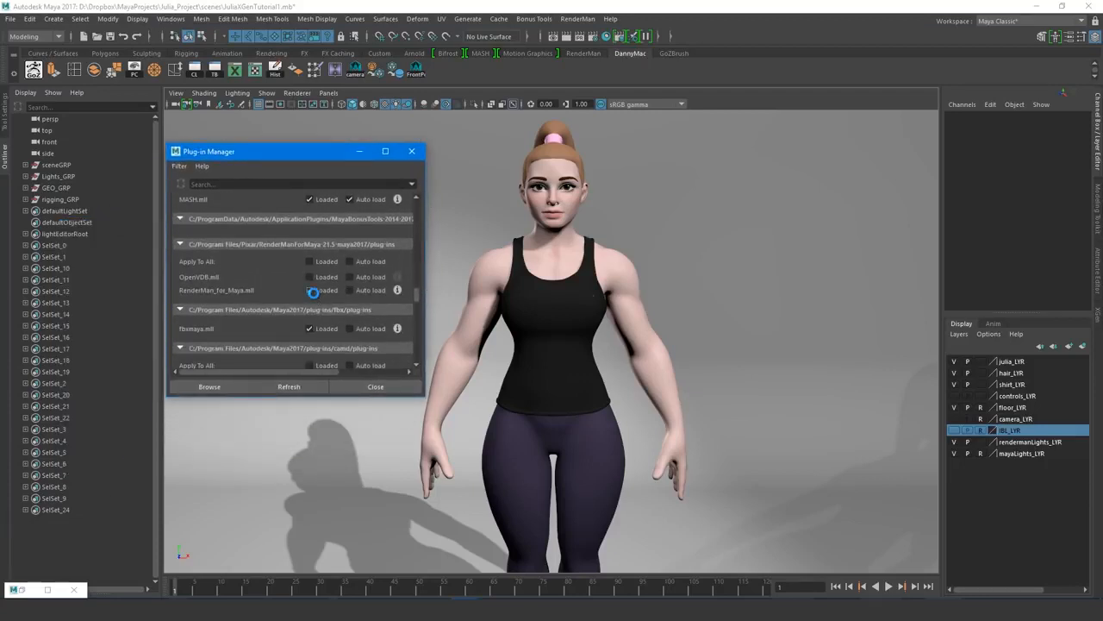
pyautogui.click(312, 291)
pyautogui.click(350, 291)
# - Load the xgenToolkit.mll plug-in, set it to auto load, and close the Plug-in Manager
pyautogui.moveTo(414, 294)
pyautogui.mouseDown()
pyautogui.moveTo(415, 339)
pyautogui.moveTo(416, 310)
pyautogui.mouseUp()
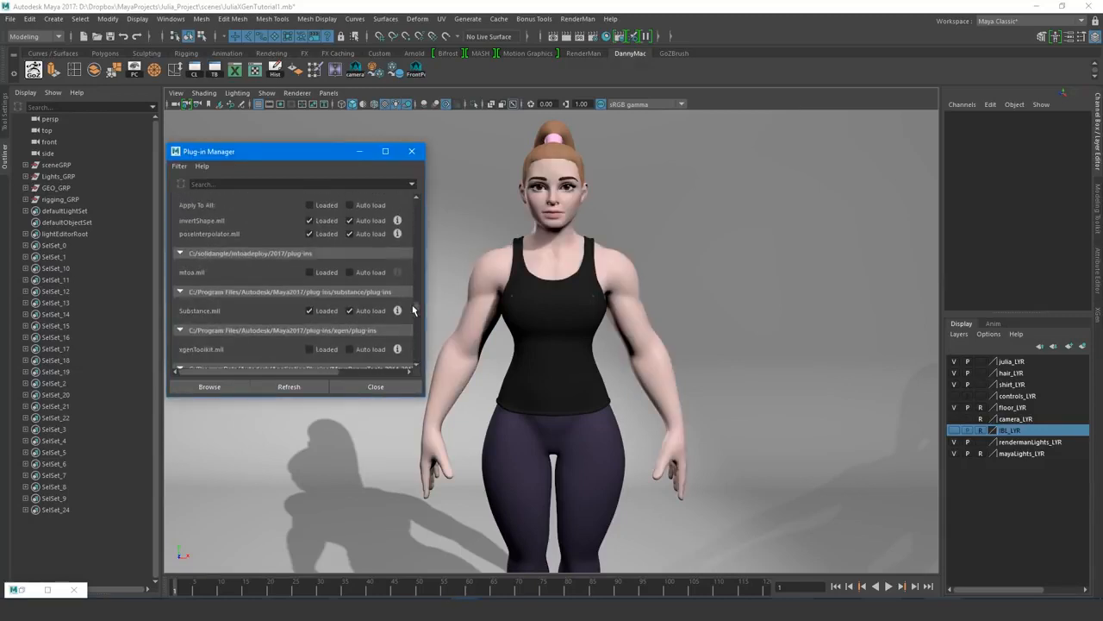
pyautogui.click(310, 350)
pyautogui.click(350, 350)
pyautogui.click(347, 386)
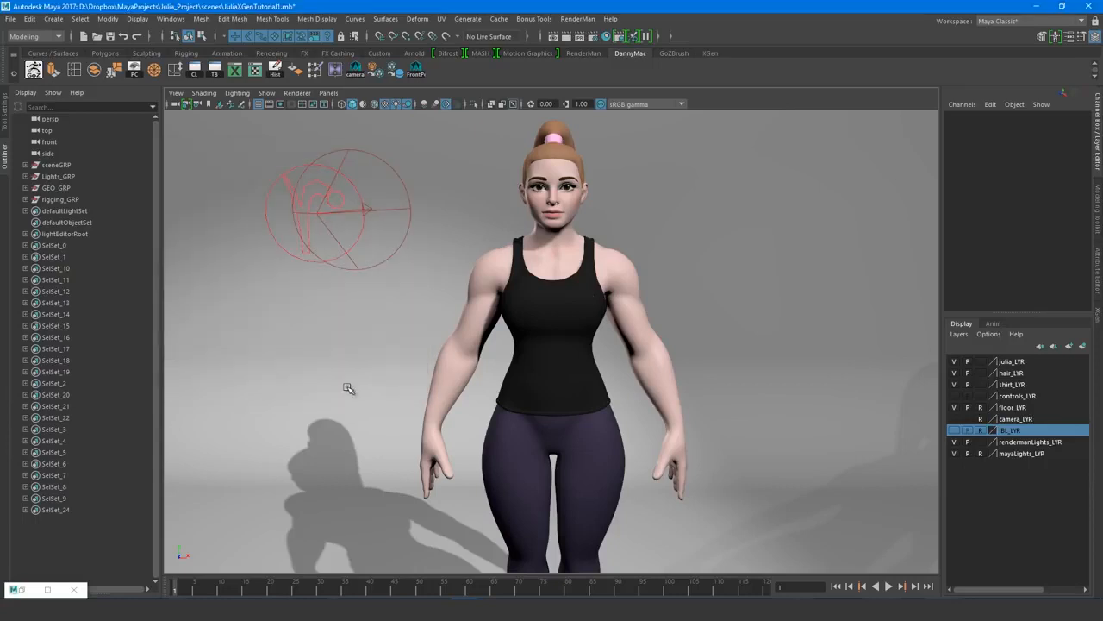
# - Start a new project in the Project Window and name it Julia_Project
pyautogui.click(10, 18)
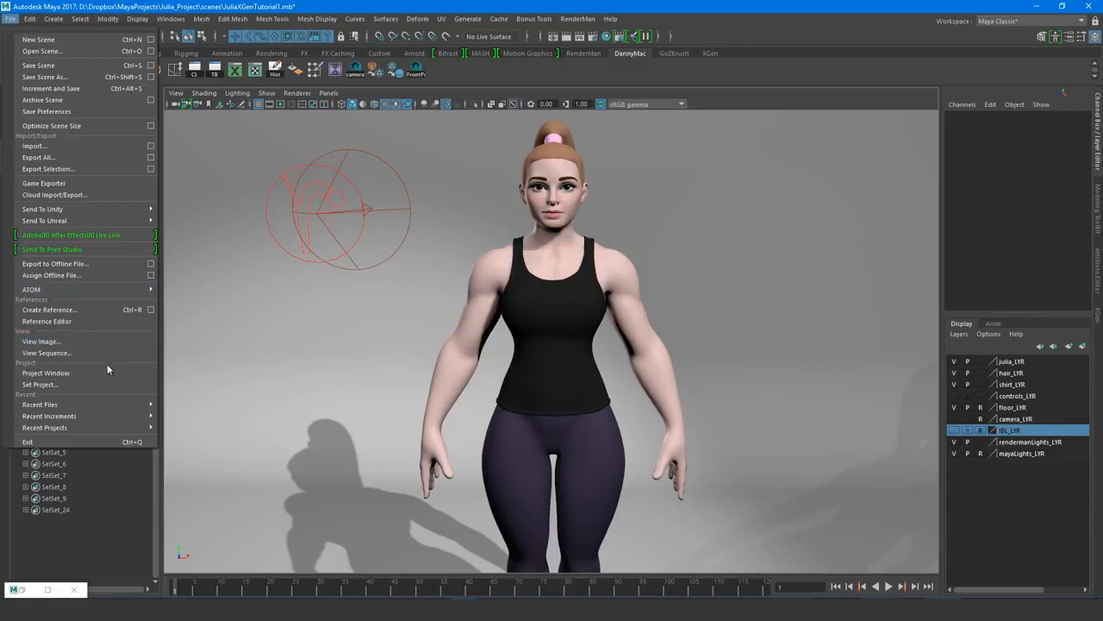
pyautogui.click(107, 371)
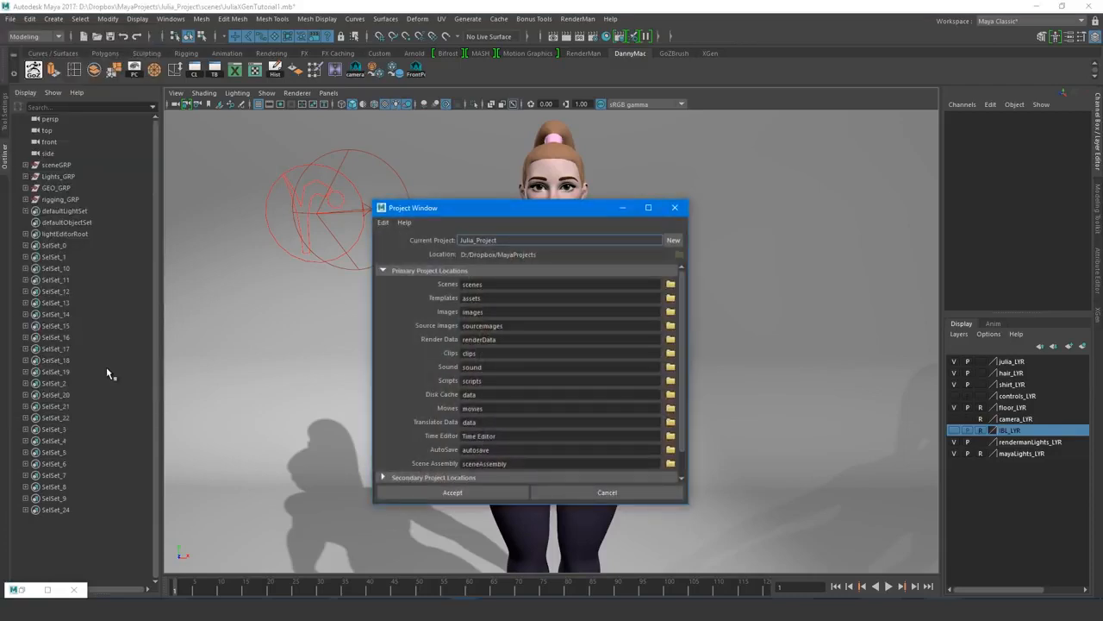
pyautogui.hotkey('ctrl', 'a')
pyautogui.write('Ju')
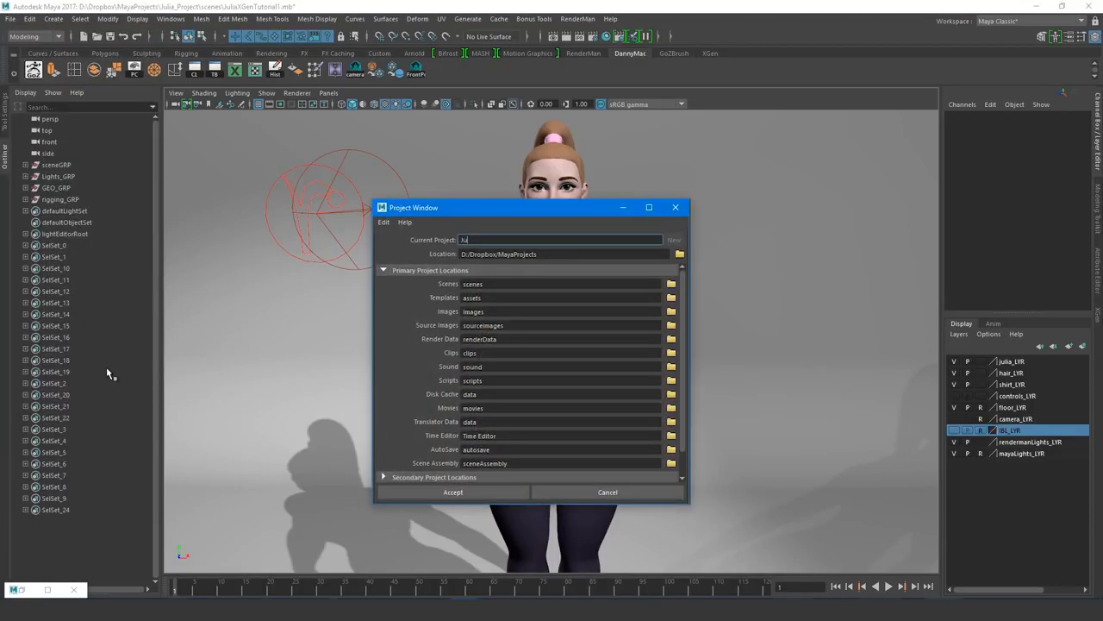
pyautogui.write('lia')
pyautogui.write('_Pro')
pyautogui.write('ject')
# - Replace the new project's name with juliaProject and check its location path for spaces
pyautogui.press('BackSpace')
pyautogui.press('BackSpace')
pyautogui.press('BackSpace')
pyautogui.press('BackSpace')
pyautogui.press('BackSpace')
pyautogui.press('BackSpace')
pyautogui.press('BackSpace')
pyautogui.press('BackSpace')
pyautogui.press('BackSpace')
pyautogui.press('BackSpace')
pyautogui.press('BackSpace')
pyautogui.press('BackSpace')
pyautogui.press('BackSpace')
pyautogui.write('juliaProject')
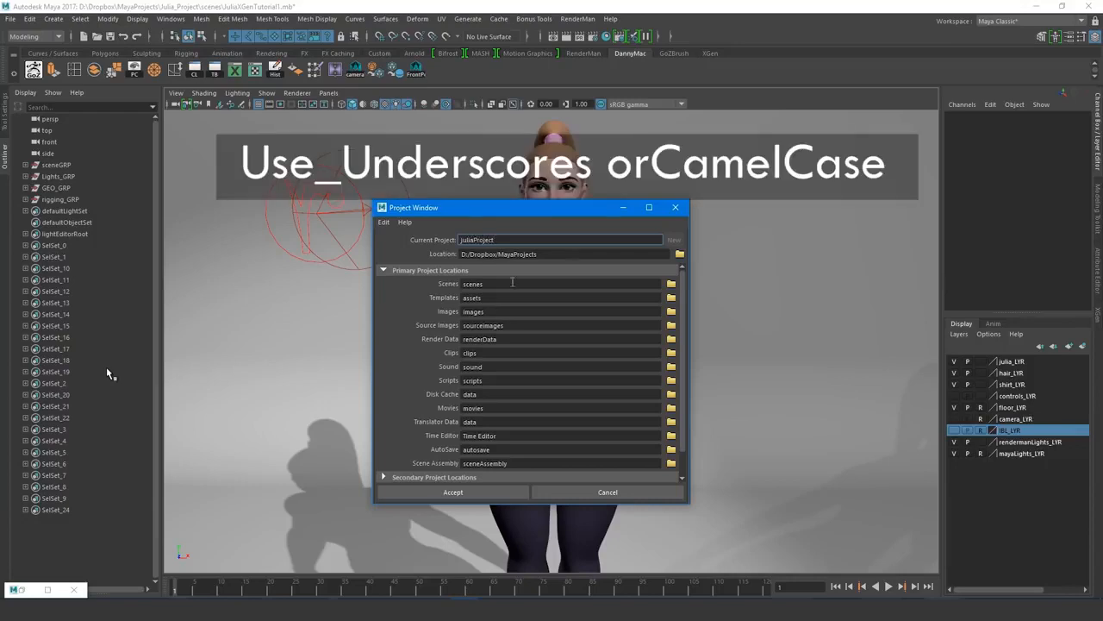
pyautogui.moveTo(539, 254); pyautogui.dragTo(421, 261)
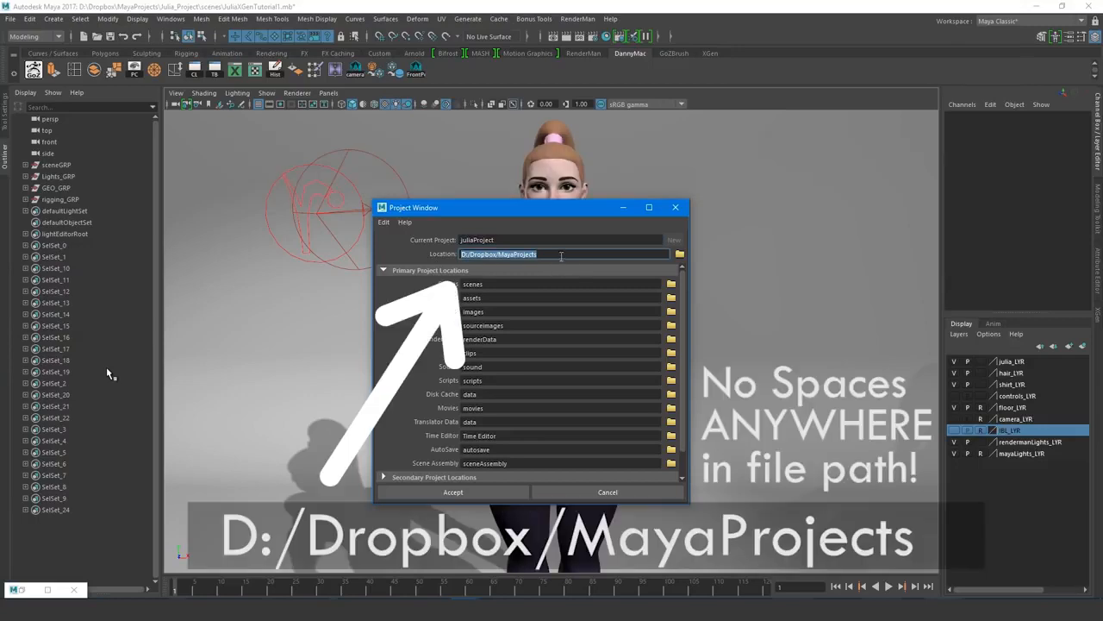
pyautogui.click(561, 255)
pyautogui.click(514, 254)
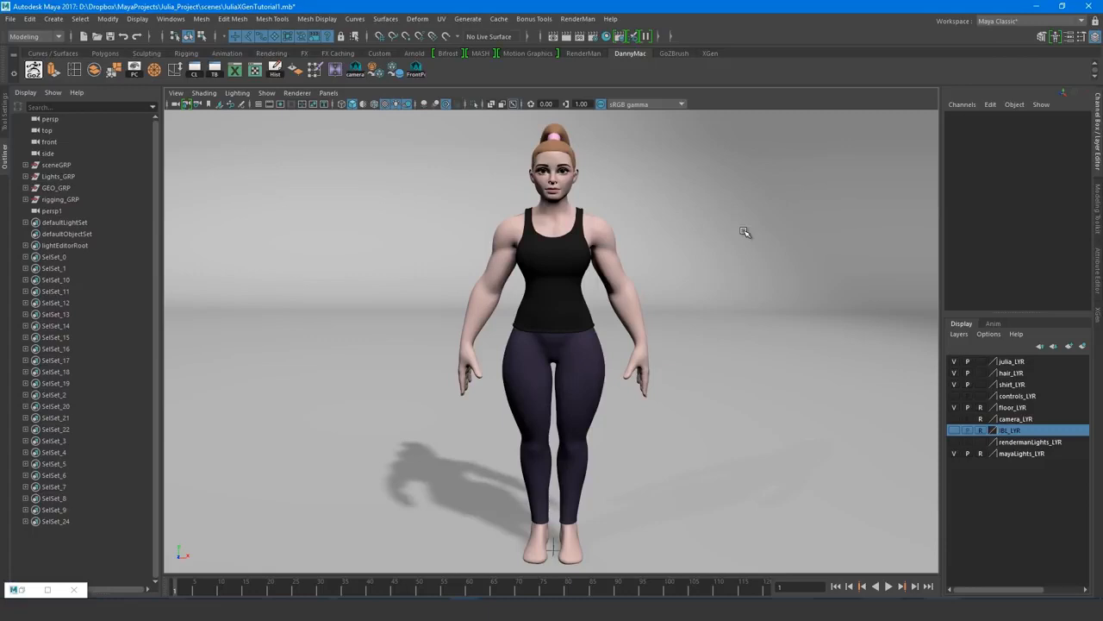
# - Measure the character's height in the front view with the Distance Tool, from the top of the head to the feet
pyautogui.press('space')
pyautogui.moveTo(743, 230); pyautogui.dragTo(721, 269)
pyautogui.click(53, 18)
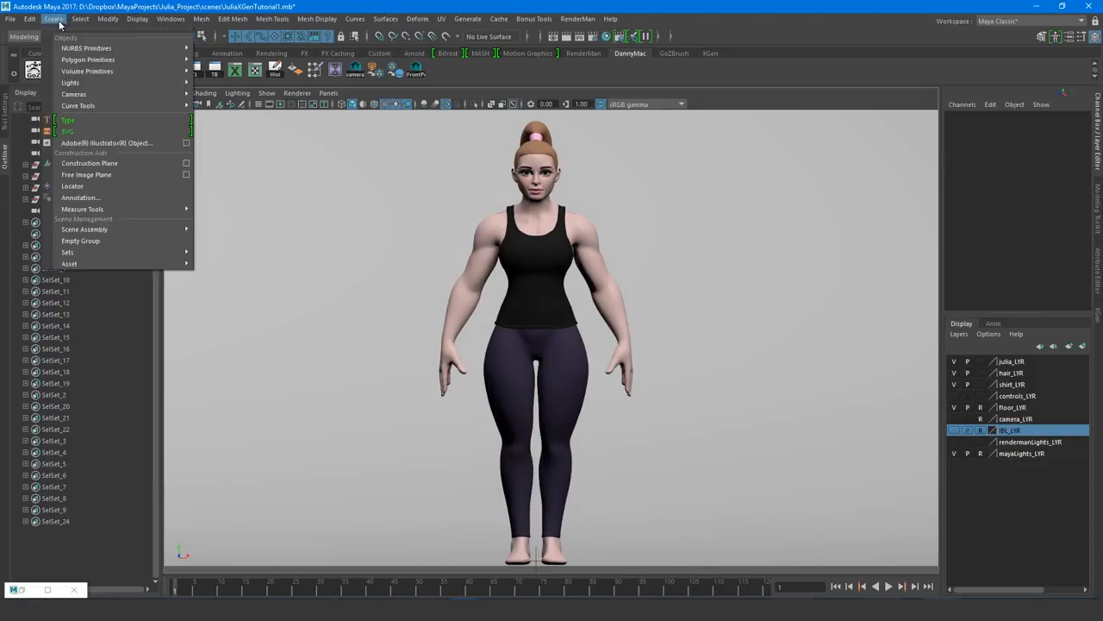
pyautogui.moveTo(86, 209)
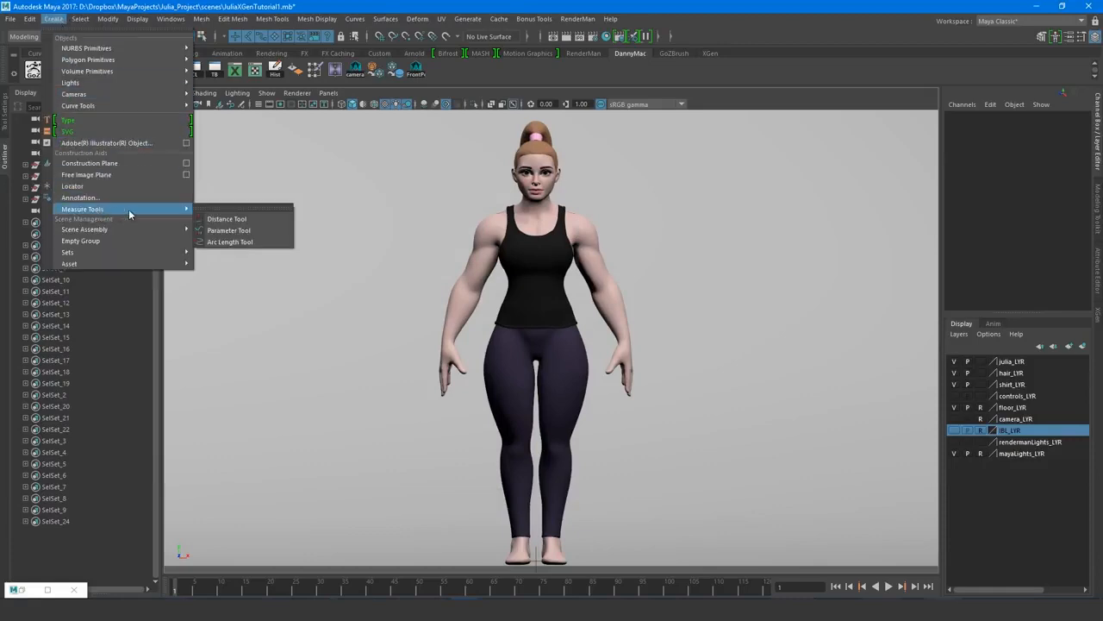
pyautogui.click(231, 217)
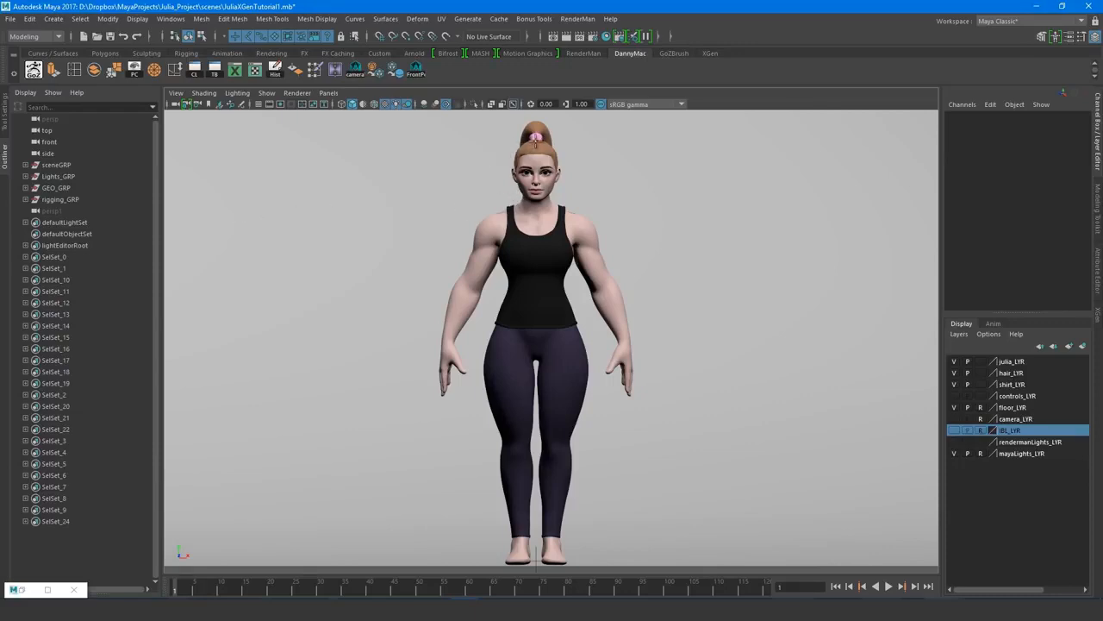
pyautogui.scroll(-1, 537, 152)
pyautogui.click(535, 157)
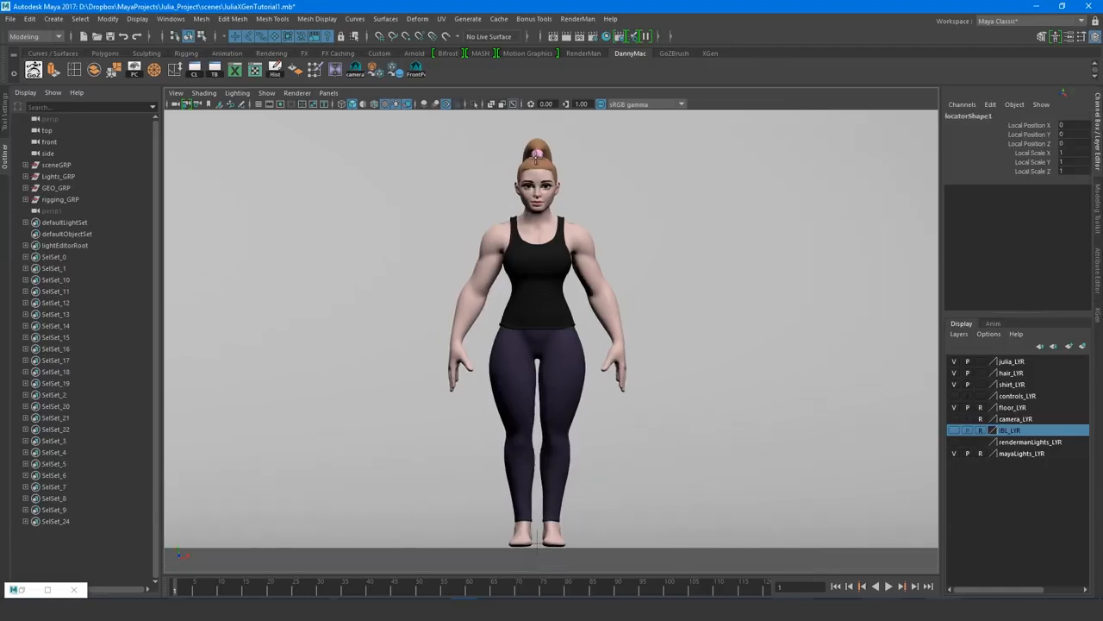
pyautogui.click(536, 542)
pyautogui.scroll(-3, 479, 477)
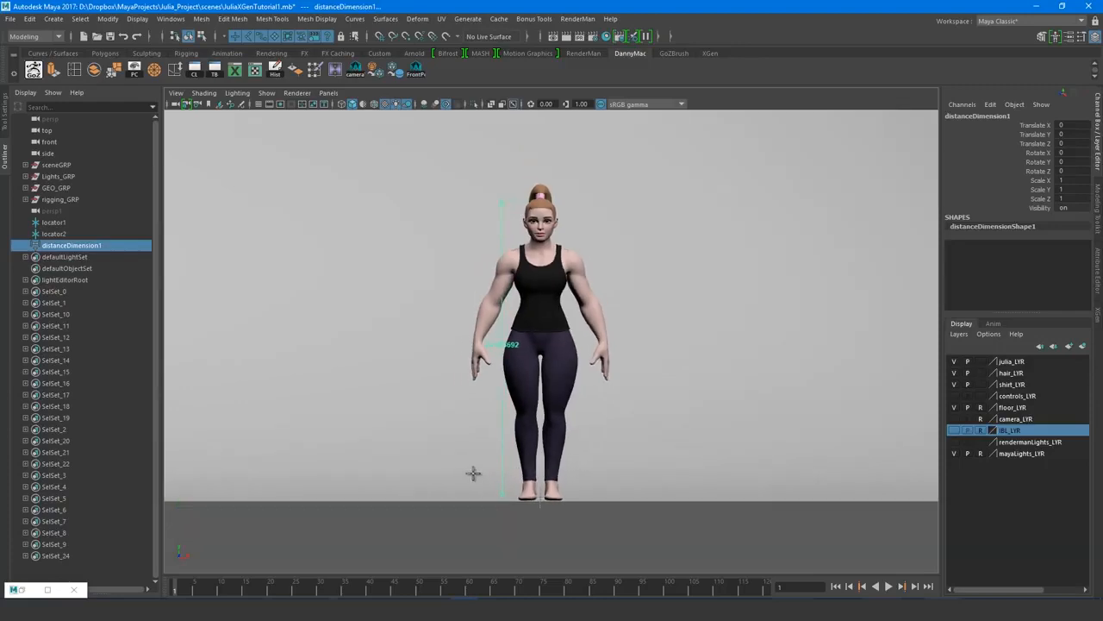
# - Group both locators and the distance dimension together with GEO_GRP
pyautogui.press('w')
pyautogui.keyDown('shift'); pyautogui.click(67, 226); pyautogui.keyUp('shift')
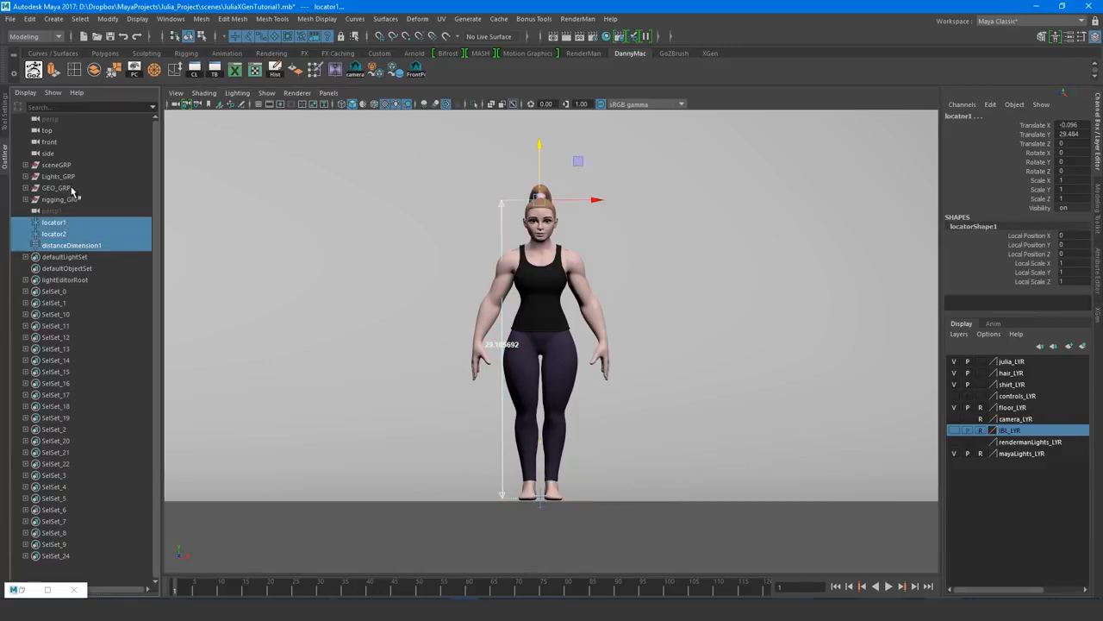
pyautogui.keyDown('ctrl'); pyautogui.click(73, 189); pyautogui.keyUp('ctrl')
pyautogui.hotkey('ctrl', 'g')
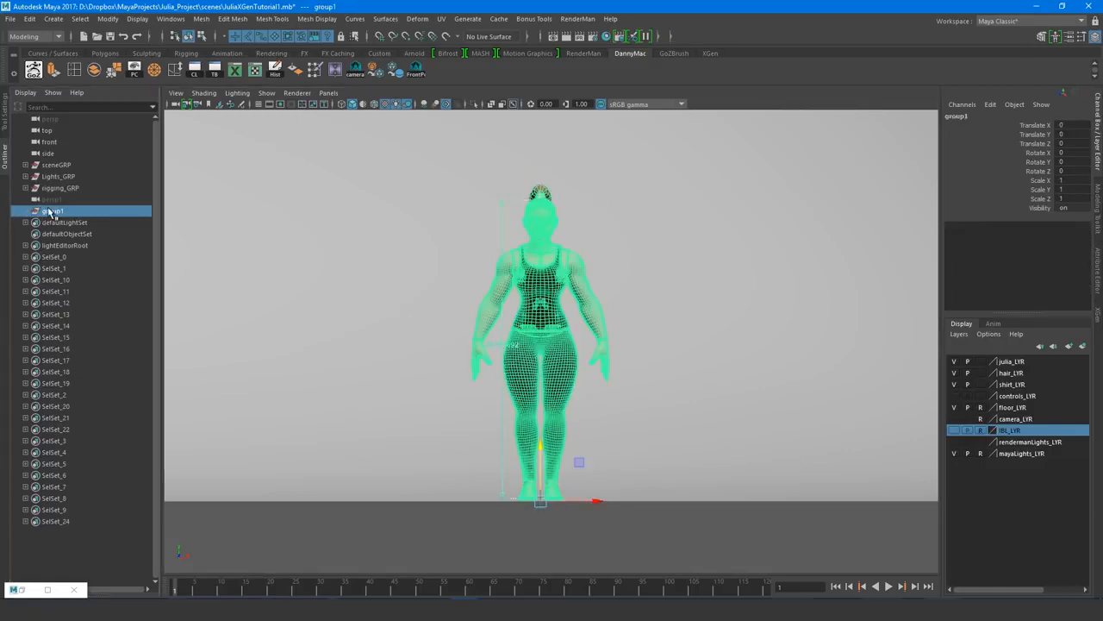
# - Scale the new group uniformly to about 5.66 so the character reaches a height of about 165 units
pyautogui.scroll(-4, 545, 465)
pyautogui.keyDown('alt'); pyautogui.moveTo(545, 466); pyautogui.dragTo(539, 408, button='right'); pyautogui.keyUp('alt')
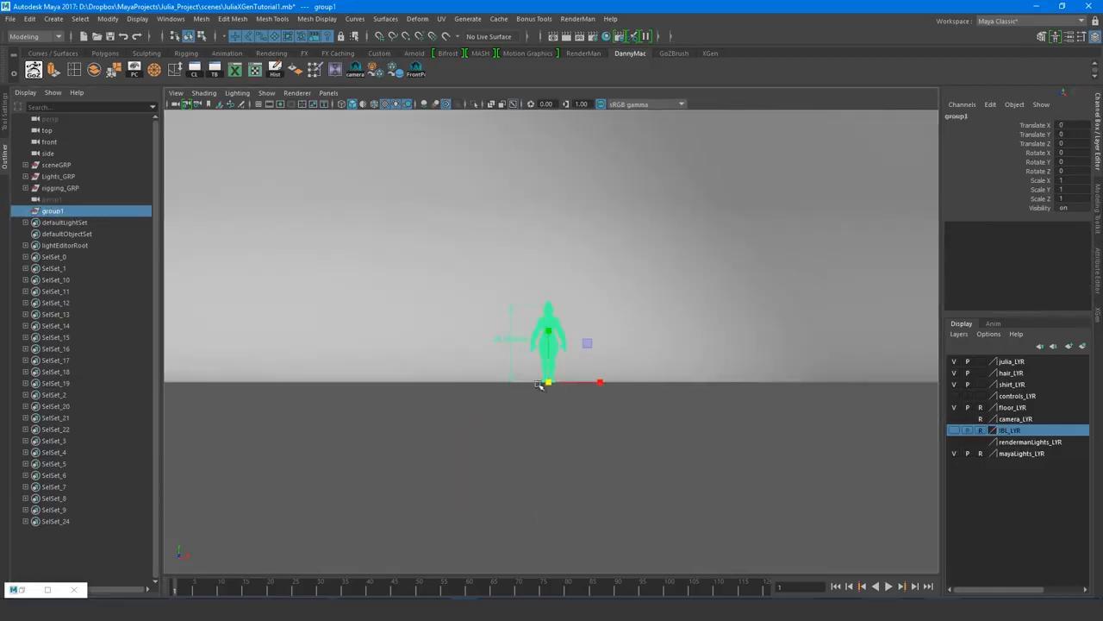
pyautogui.keyDown('alt'); pyautogui.moveTo(560, 414); pyautogui.dragTo(564, 492, button='middle'); pyautogui.keyUp('alt')
pyautogui.moveTo(553, 463); pyautogui.dragTo(697, 461)
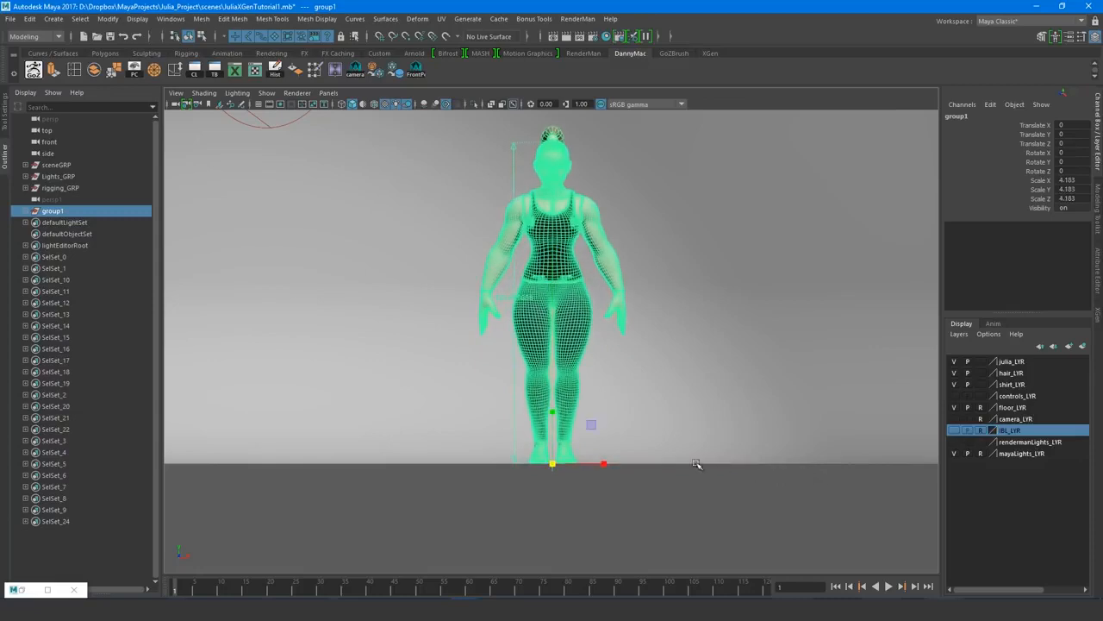
pyautogui.keyDown('alt'); pyautogui.moveTo(697, 460); pyautogui.dragTo(553, 383, button='right'); pyautogui.keyUp('alt')
pyautogui.moveTo(554, 383); pyautogui.dragTo(591, 402)
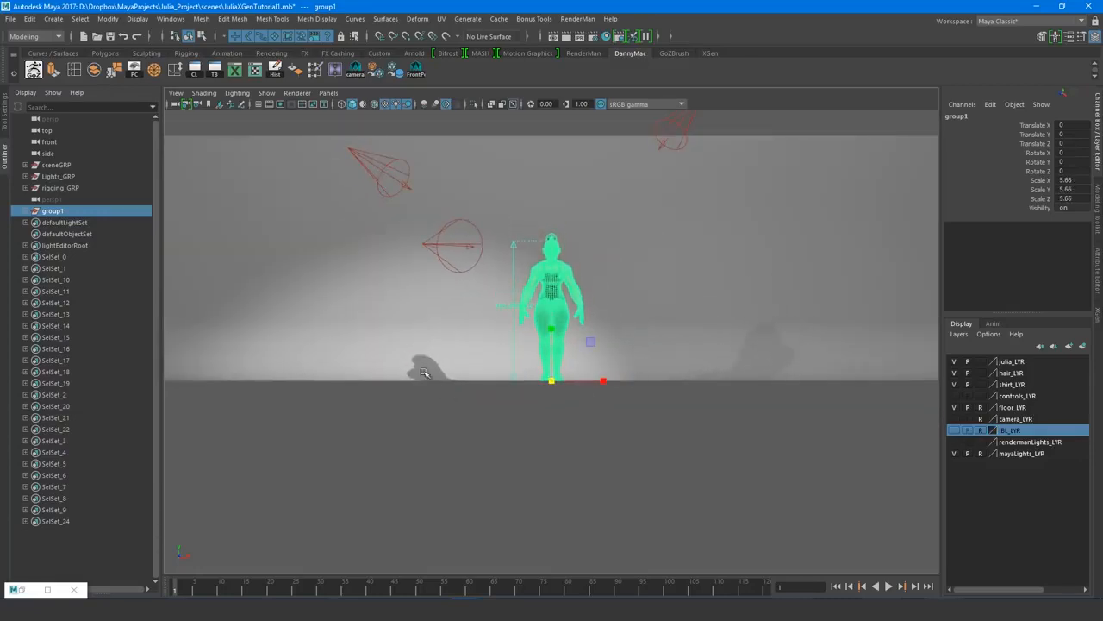
pyautogui.keyDown('alt'); pyautogui.moveTo(424, 374); pyautogui.dragTo(593, 373, button='right'); pyautogui.keyUp('alt')
pyautogui.keyDown('alt'); pyautogui.moveTo(593, 372); pyautogui.dragTo(527, 422, button='middle'); pyautogui.keyUp('alt')
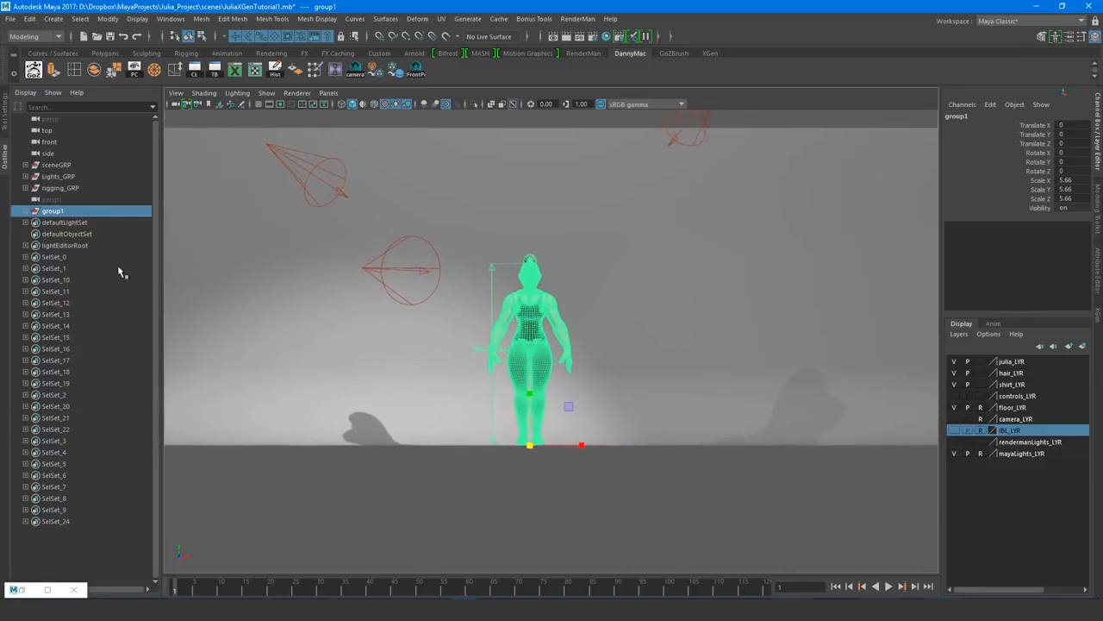
# - Delete the distance dimension and both locators from inside the scaled group
pyautogui.click(26, 211)
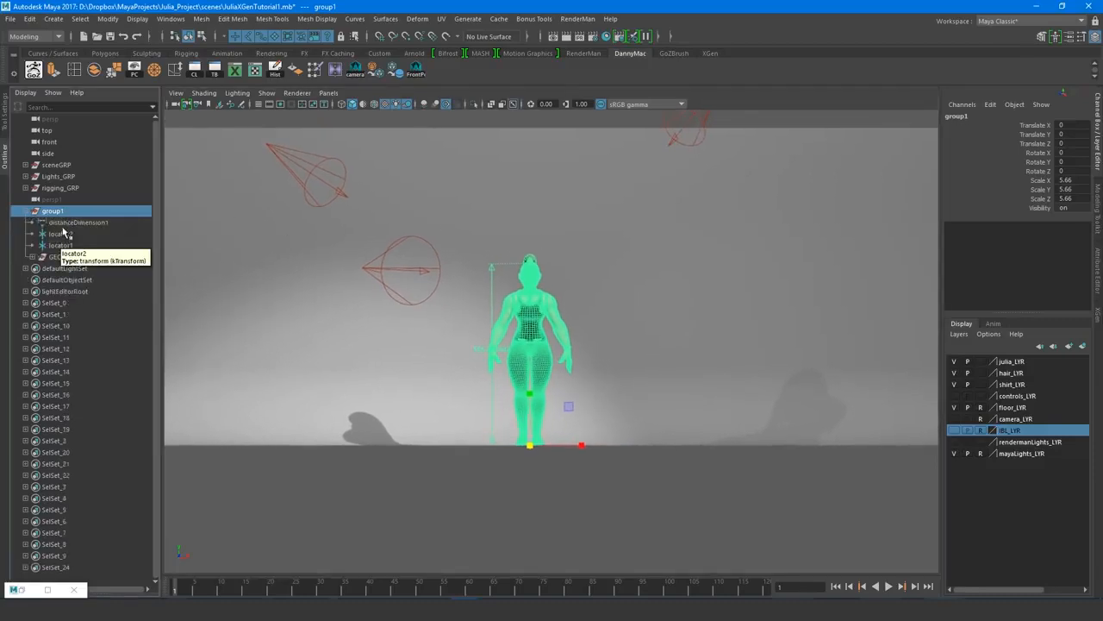
pyautogui.moveTo(54, 222); pyautogui.dragTo(67, 249)
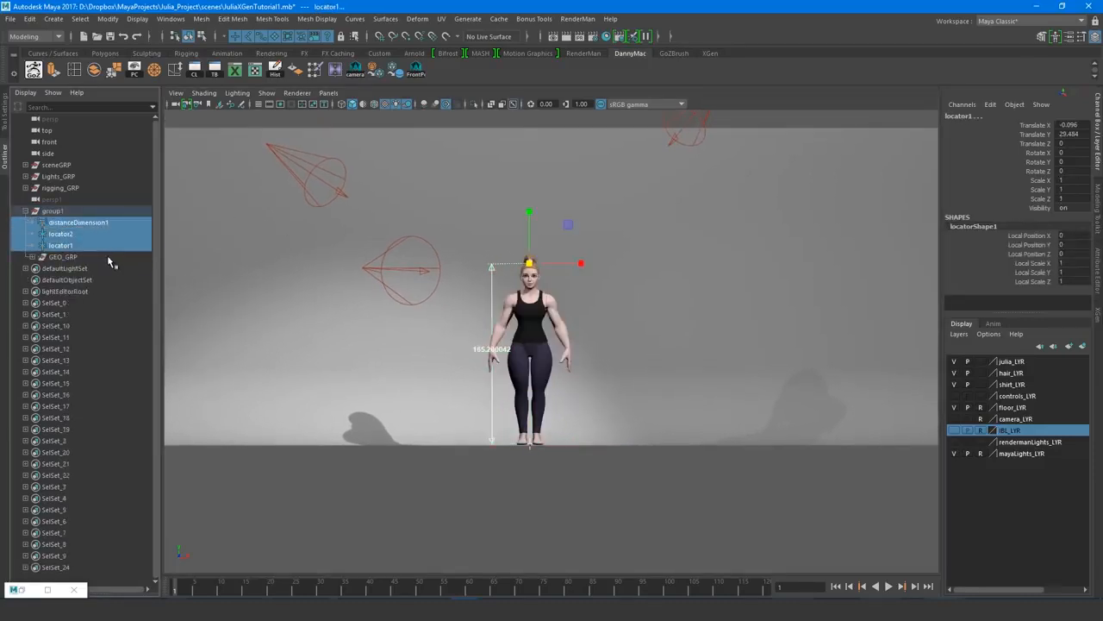
pyautogui.press('Delete')
# - Unparent GEO_GRP from group1 and delete the emptied group
pyautogui.click(71, 224)
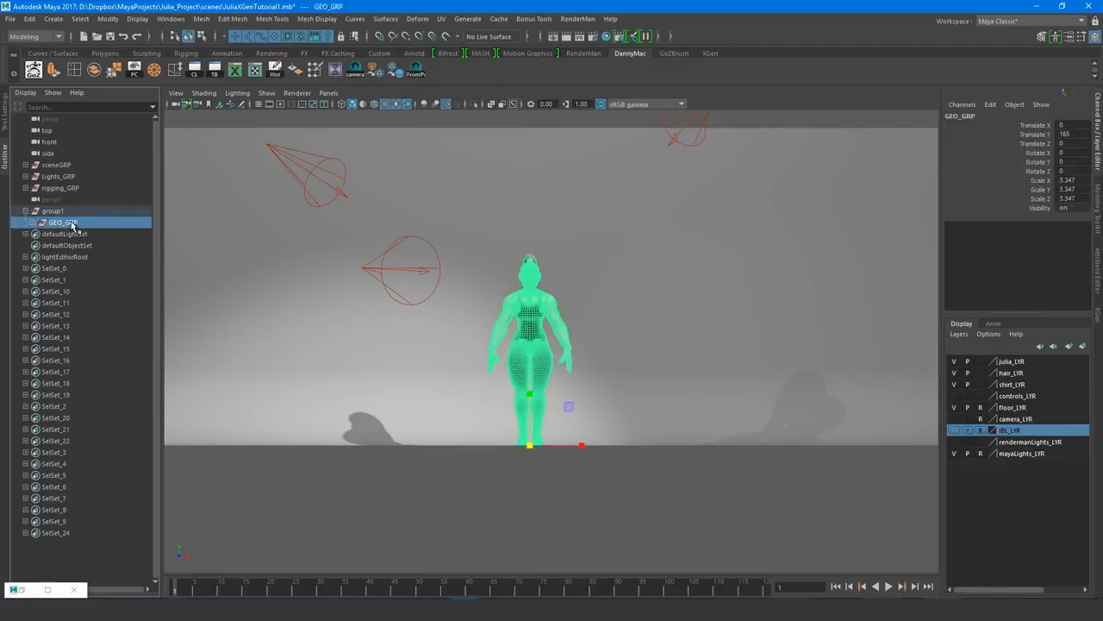
pyautogui.hotkey('shift', 'p')
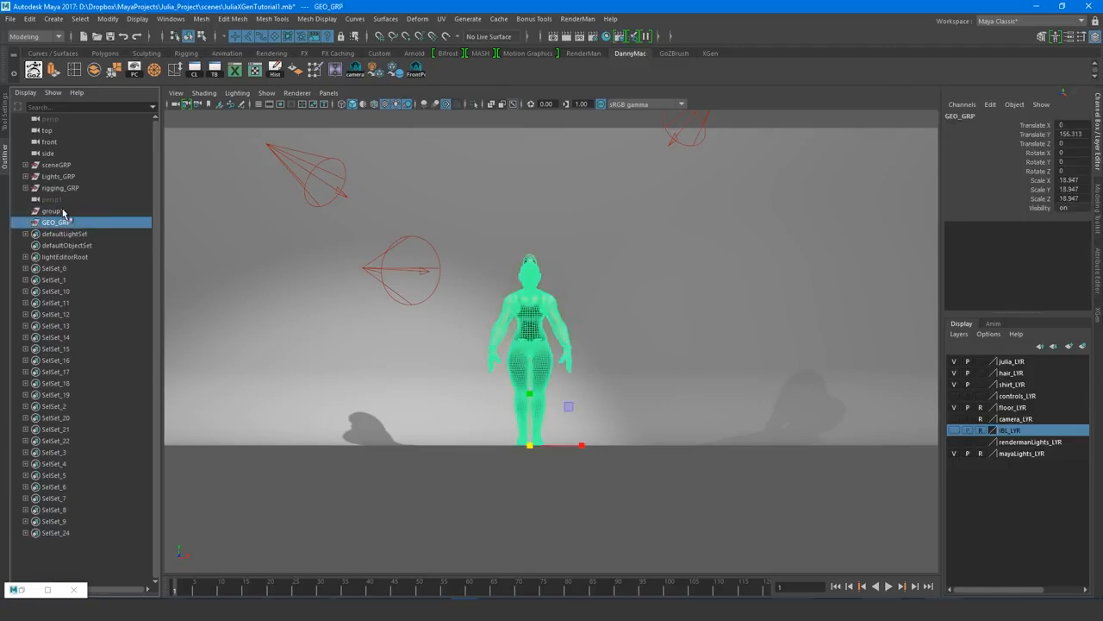
pyautogui.click(62, 213)
pyautogui.press('Delete')
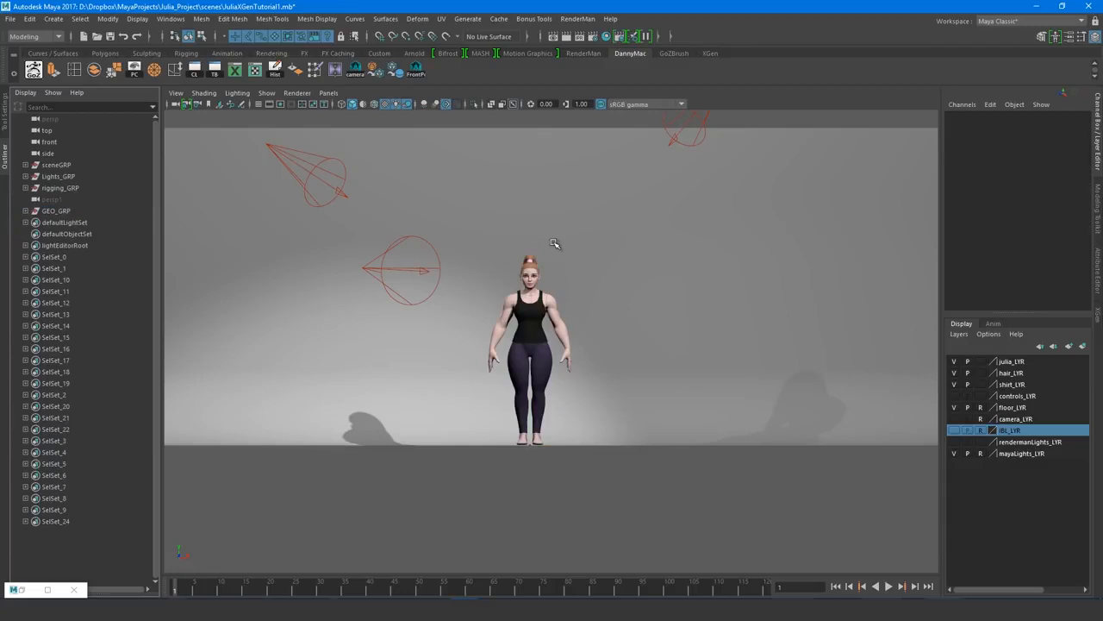
# - Select the duplicate body mesh juliaGEO1 inside GEO_GRP and rename it scalpGEO
pyautogui.press('space')
pyautogui.moveTo(553, 243); pyautogui.dragTo(553, 214)
pyautogui.click(416, 67)
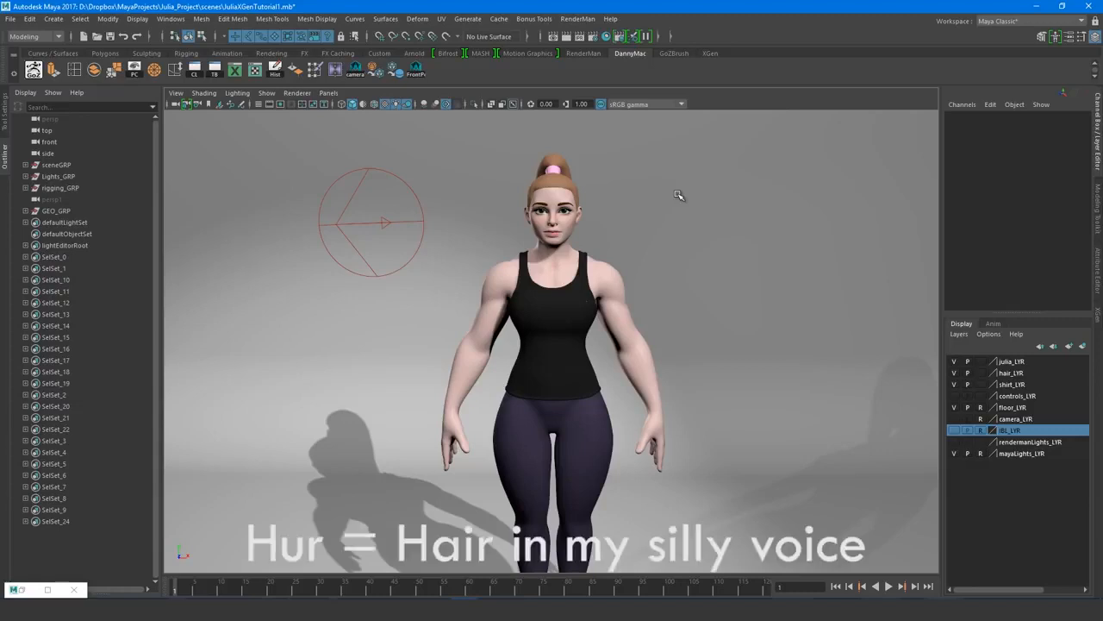
pyautogui.click(554, 247)
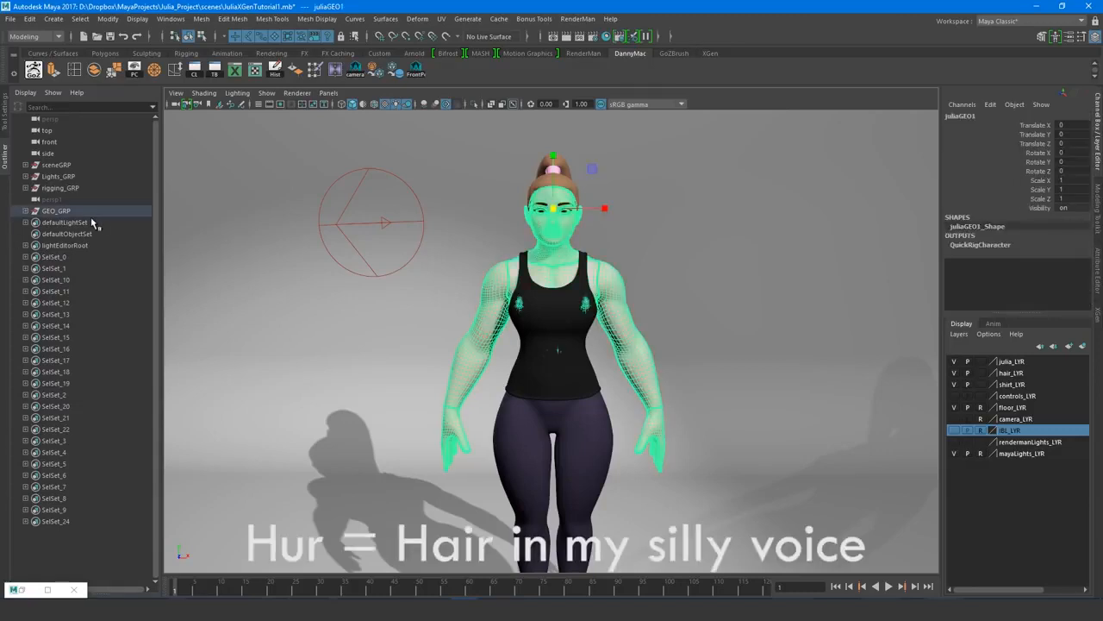
pyautogui.press('f')
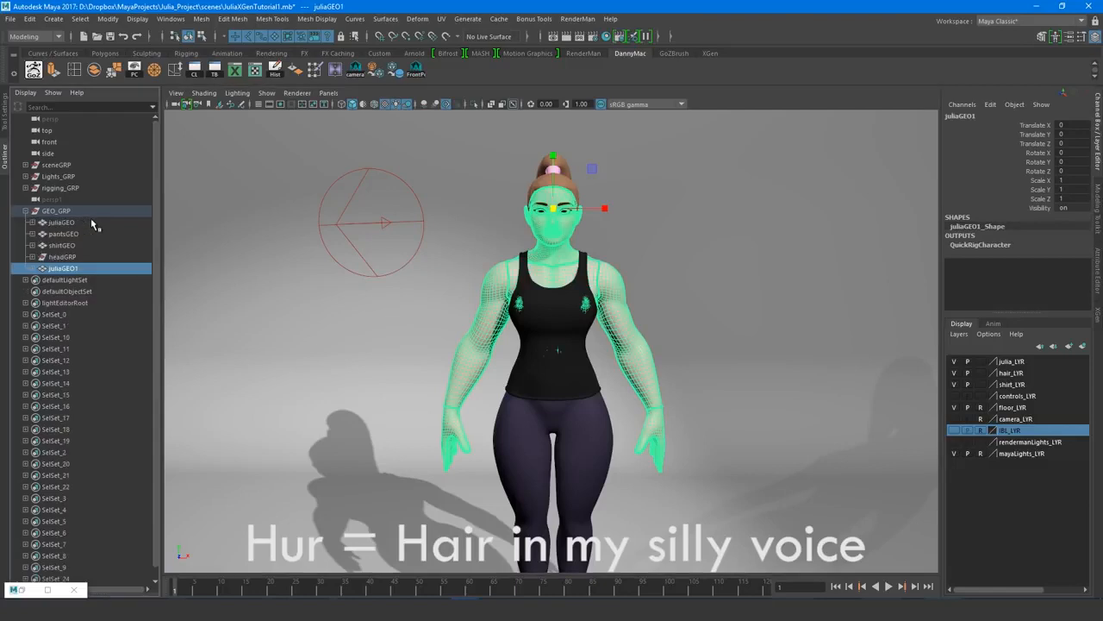
pyautogui.doubleClick(62, 270)
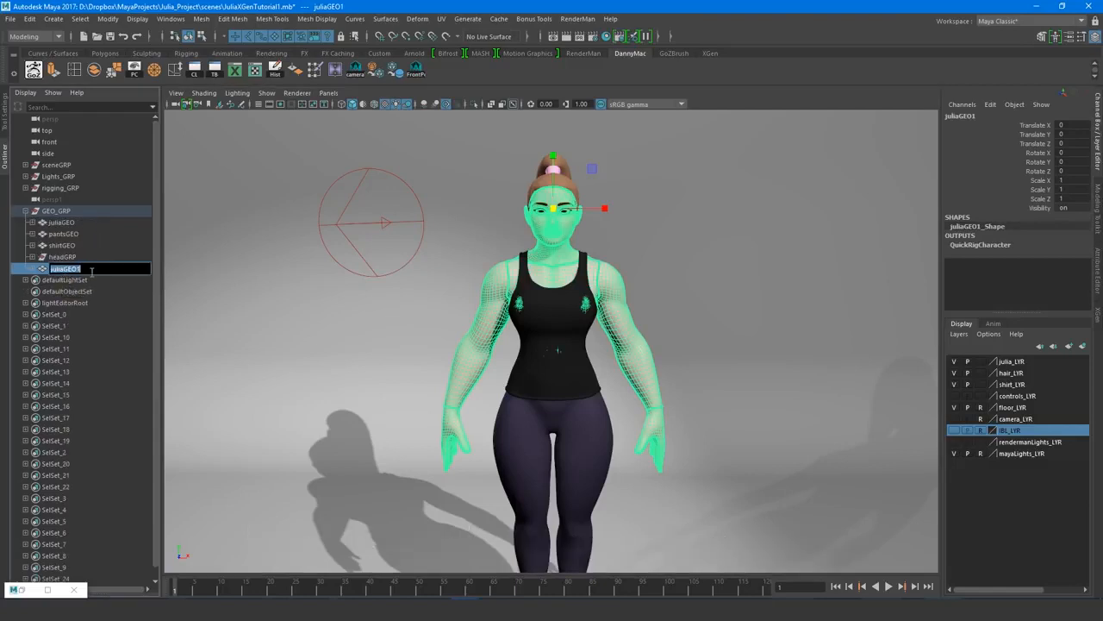
pyautogui.write('scalpGEO')
pyautogui.press('Return')
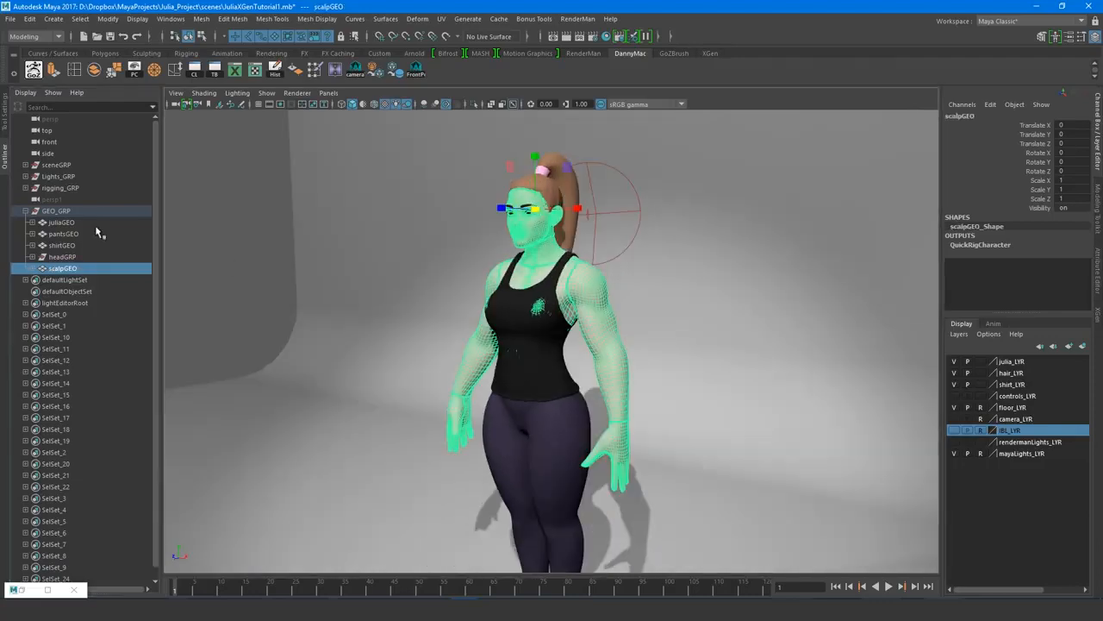
# - Put juliaGEO, pantsGEO, shirtGEO and headGRP into a new display layer named GEO_LYR and hide that layer
pyautogui.click(81, 224)
pyautogui.keyDown('shift'); pyautogui.click(77, 257); pyautogui.keyUp('shift')
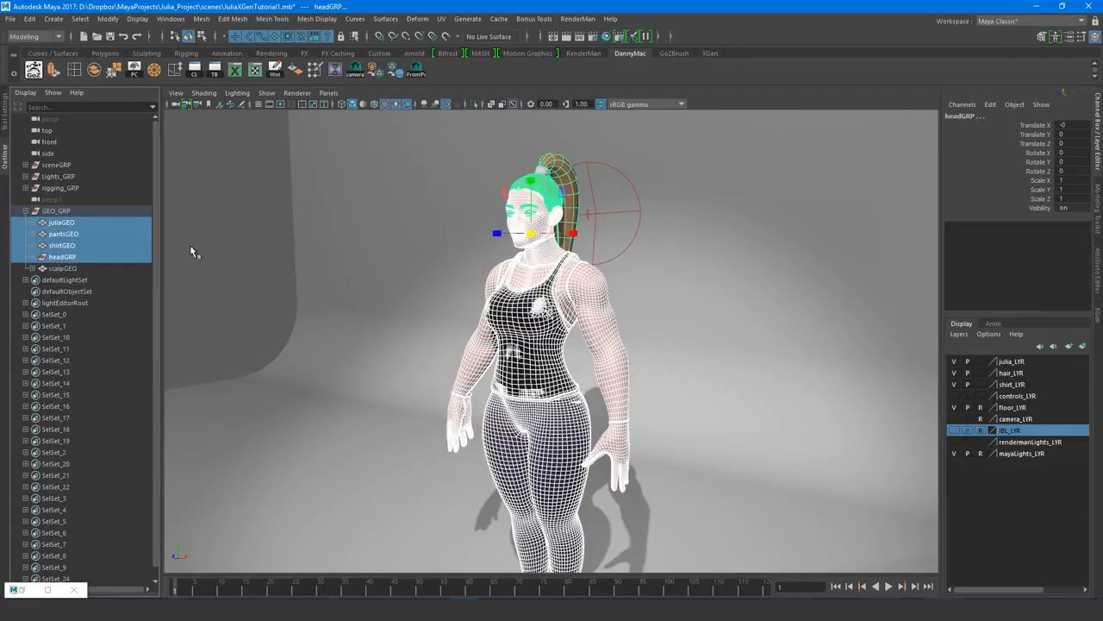
pyautogui.click(1083, 346)
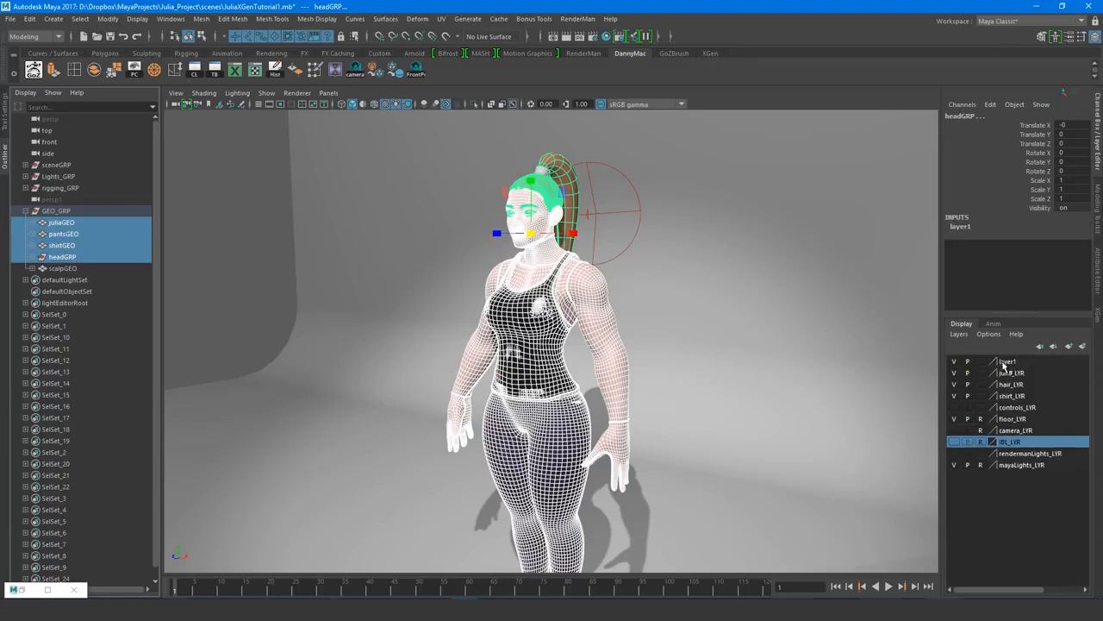
pyautogui.doubleClick(1006, 362)
pyautogui.write('GEO_LYR')
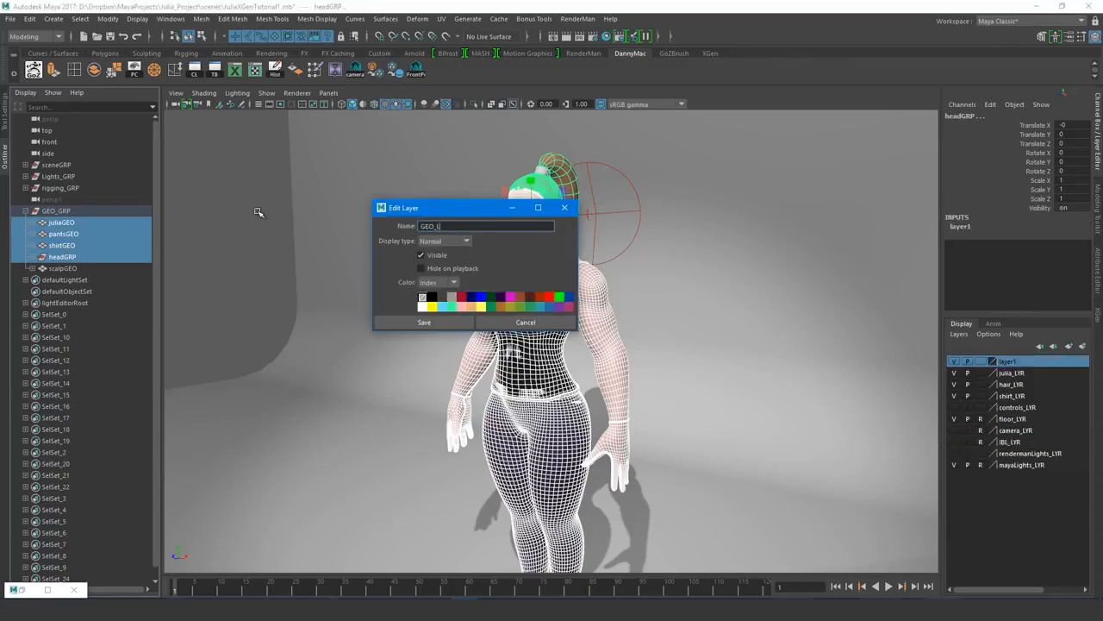
pyautogui.click(424, 321)
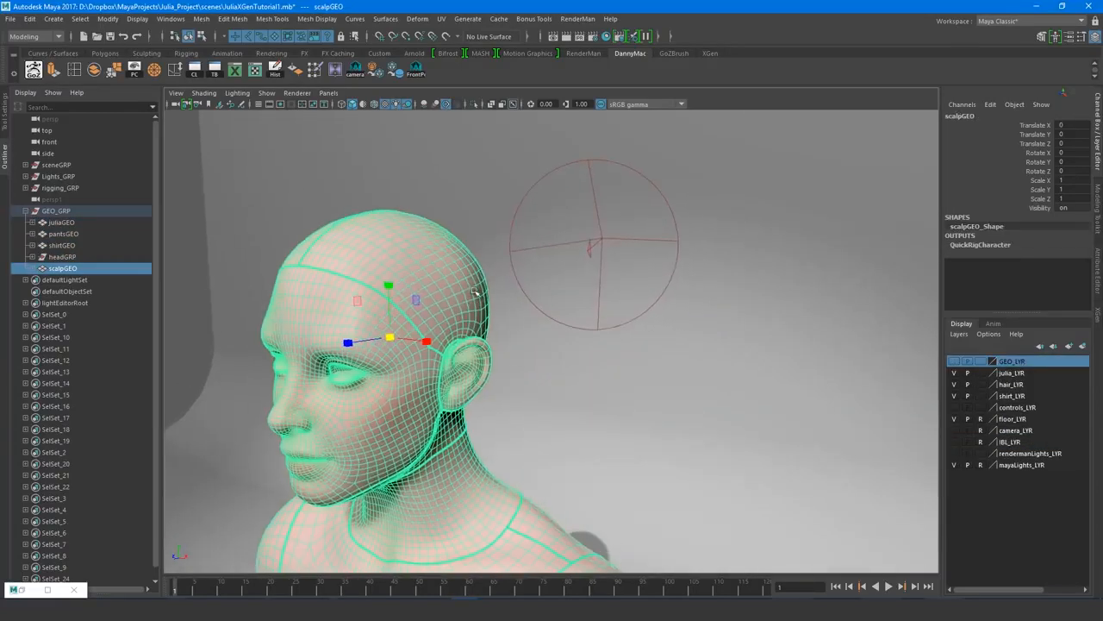
# - Delete the face loops across the forehead, down the side of the face and around the neck of scalpGEO
pyautogui.moveTo(423, 247); pyautogui.dragTo(429, 283, button='right')
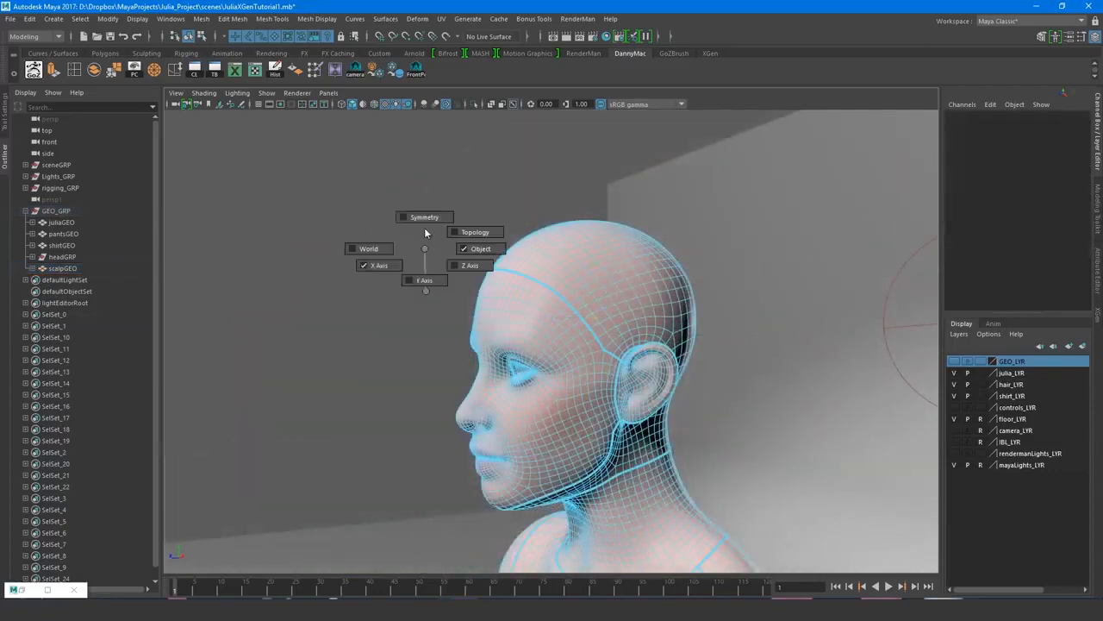
pyautogui.click(547, 301)
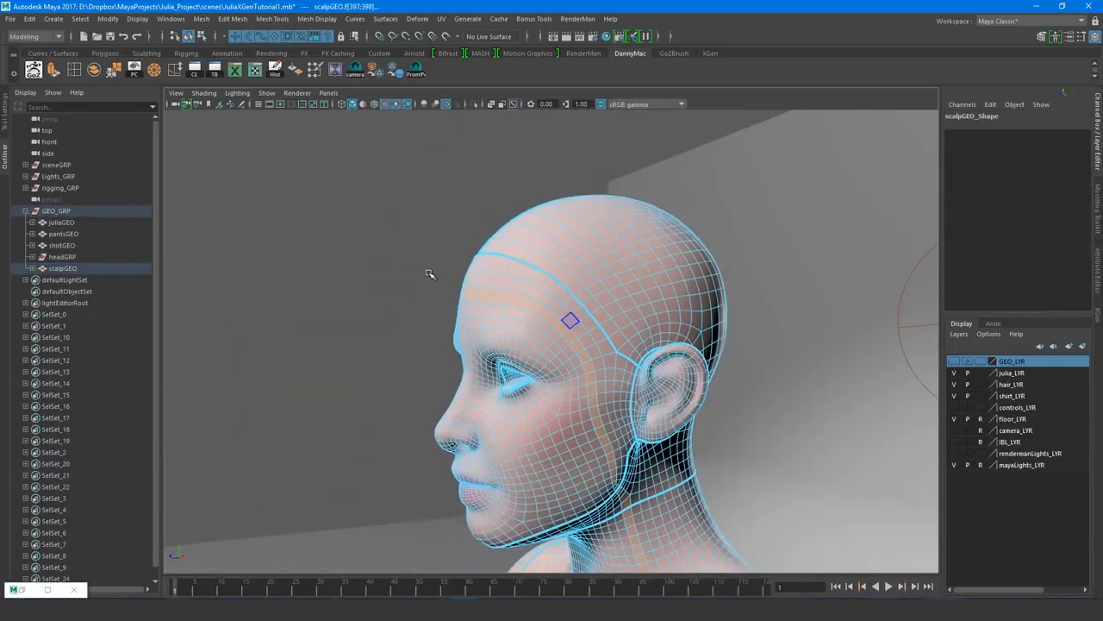
pyautogui.click(435, 270)
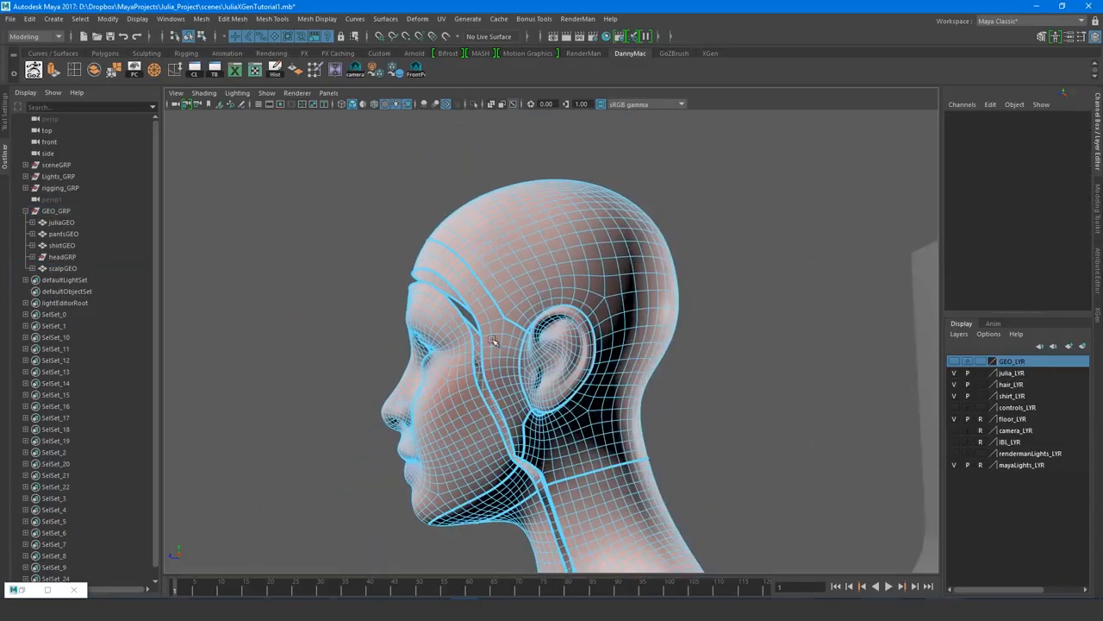
pyautogui.scroll(1, 496, 348)
pyautogui.click(545, 474)
pyautogui.scroll(3, 548, 482)
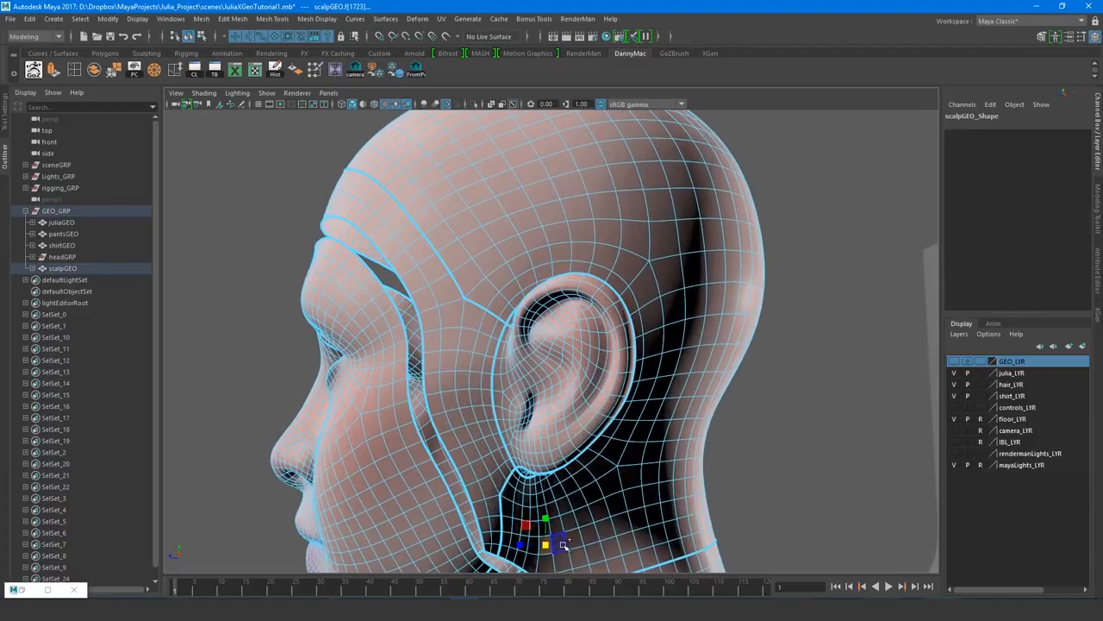
pyautogui.keyDown('shift'); pyautogui.doubleClick(561, 543); pyautogui.keyUp('shift')
pyautogui.scroll(-3, 534, 500)
# - Delete the face strips around the ear, below it towards the neck and across the sideburn to separate the hairline area
pyautogui.click(522, 312)
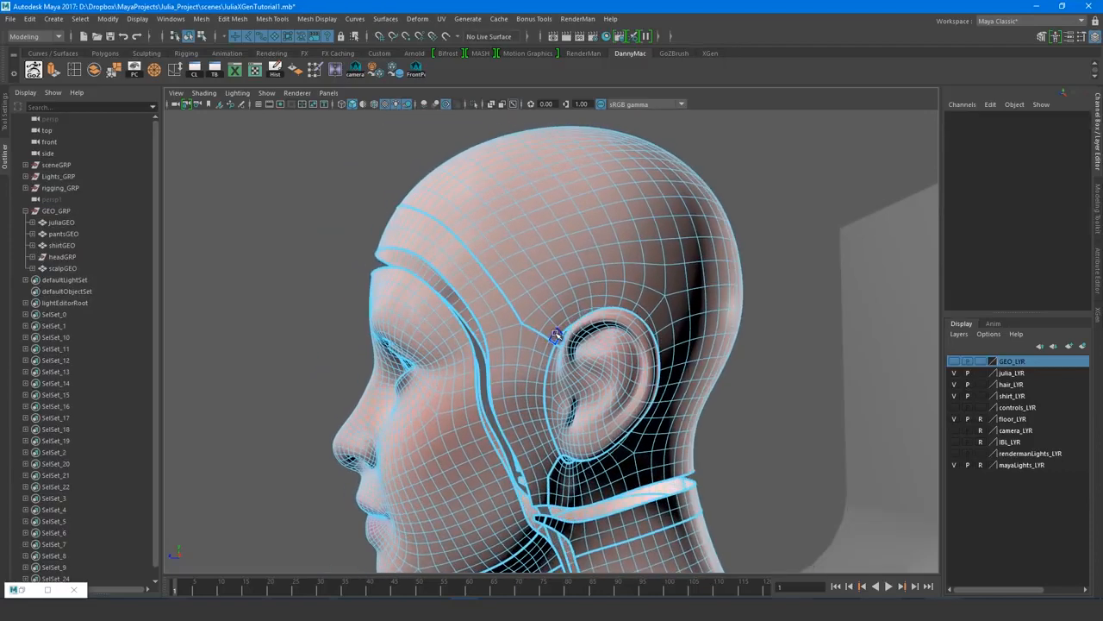
pyautogui.click(529, 361)
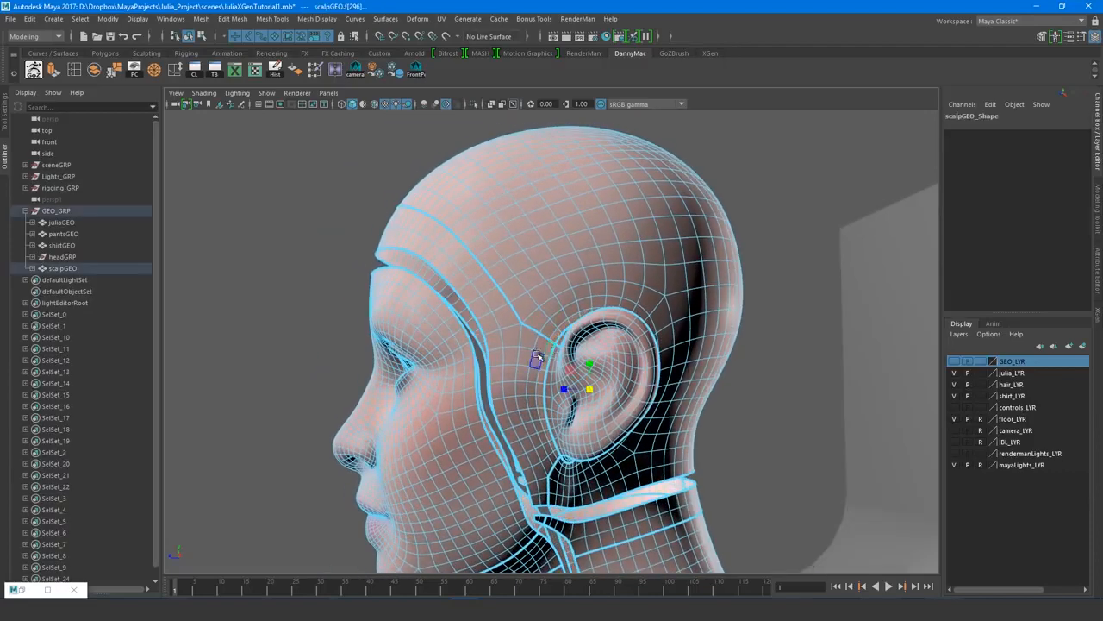
pyautogui.click(688, 332)
pyautogui.keyDown('alt'); pyautogui.moveTo(688, 332); pyautogui.dragTo(584, 351); pyautogui.keyUp('alt')
pyautogui.click(561, 451)
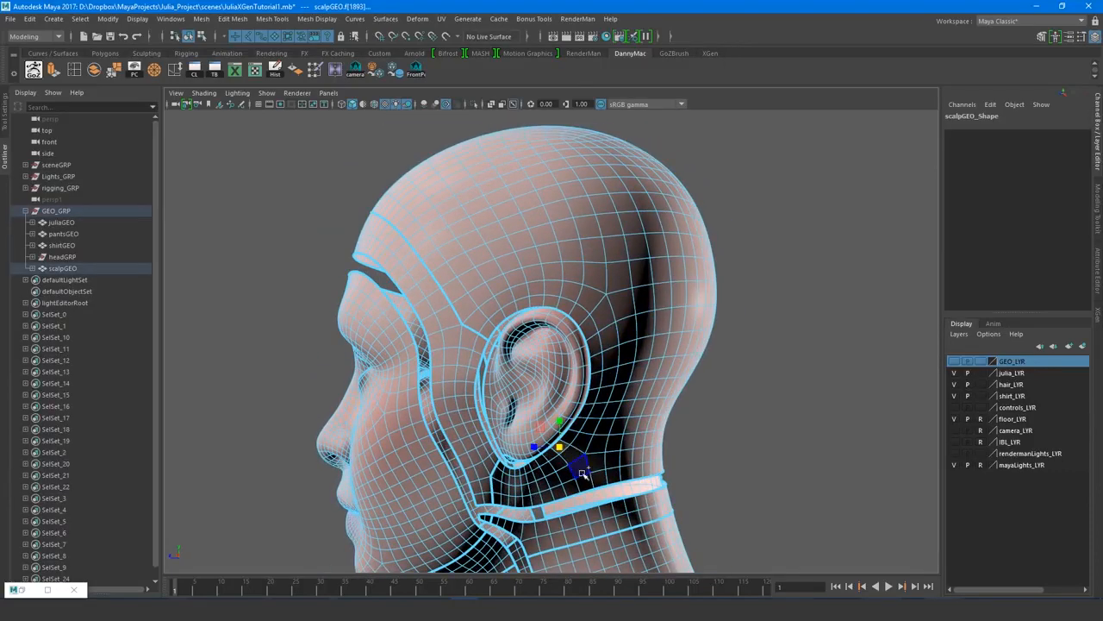
pyautogui.keyDown('shift'); pyautogui.click(583, 473); pyautogui.keyUp('shift')
pyautogui.press('Delete')
pyautogui.click(476, 424)
pyautogui.keyDown('shift'); pyautogui.click(454, 433); pyautogui.keyUp('shift')
pyautogui.press('Delete')
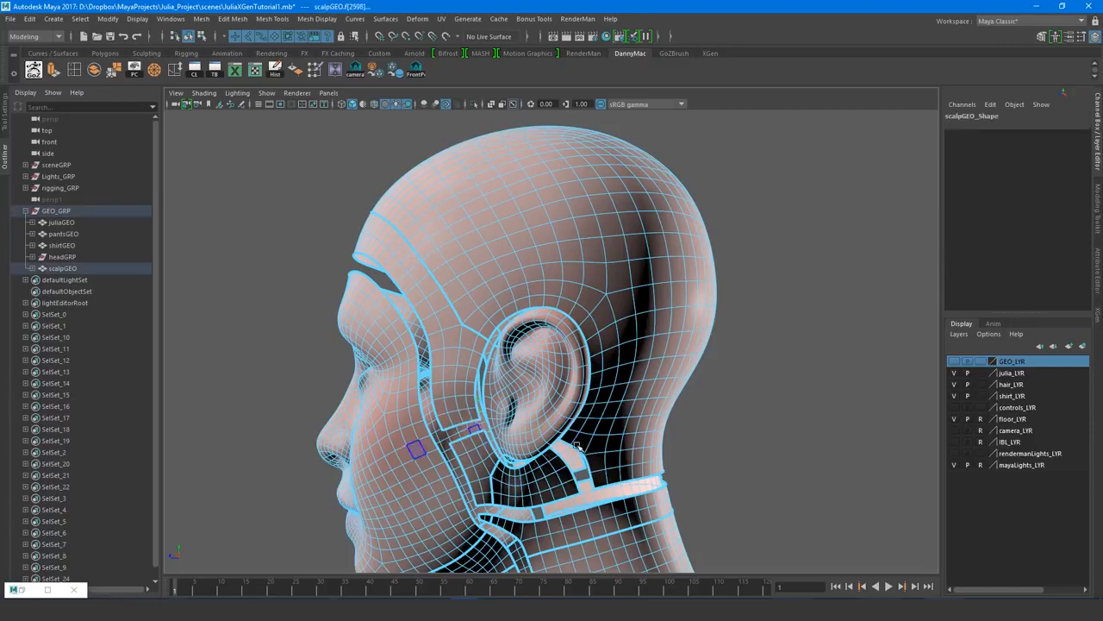
# - Delete the detached face, ear, neck and body faces of scalpGEO, keeping only the scalp cap
pyautogui.scroll(-1, 518, 413)
pyautogui.doubleClick(610, 386)
pyautogui.keyDown('alt'); pyautogui.moveTo(610, 386); pyautogui.dragTo(470, 342, button='right'); pyautogui.keyUp('alt')
pyautogui.keyDown('alt'); pyautogui.moveTo(556, 332); pyautogui.dragTo(632, 382, button='right'); pyautogui.keyUp('alt')
pyautogui.press('Delete')
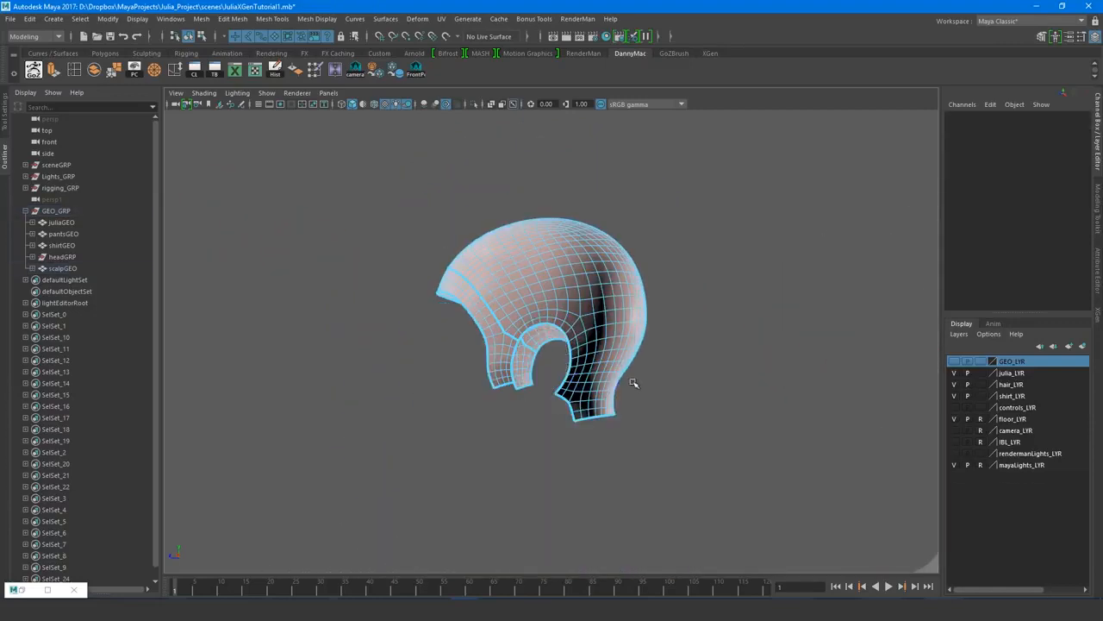
pyautogui.moveTo(553, 369)
pyautogui.keyDown('alt'); pyautogui.mouseDown()
pyautogui.moveTo(730, 376)
pyautogui.moveTo(542, 374)
pyautogui.moveTo(562, 376)
pyautogui.mouseUp(); pyautogui.keyUp('alt')
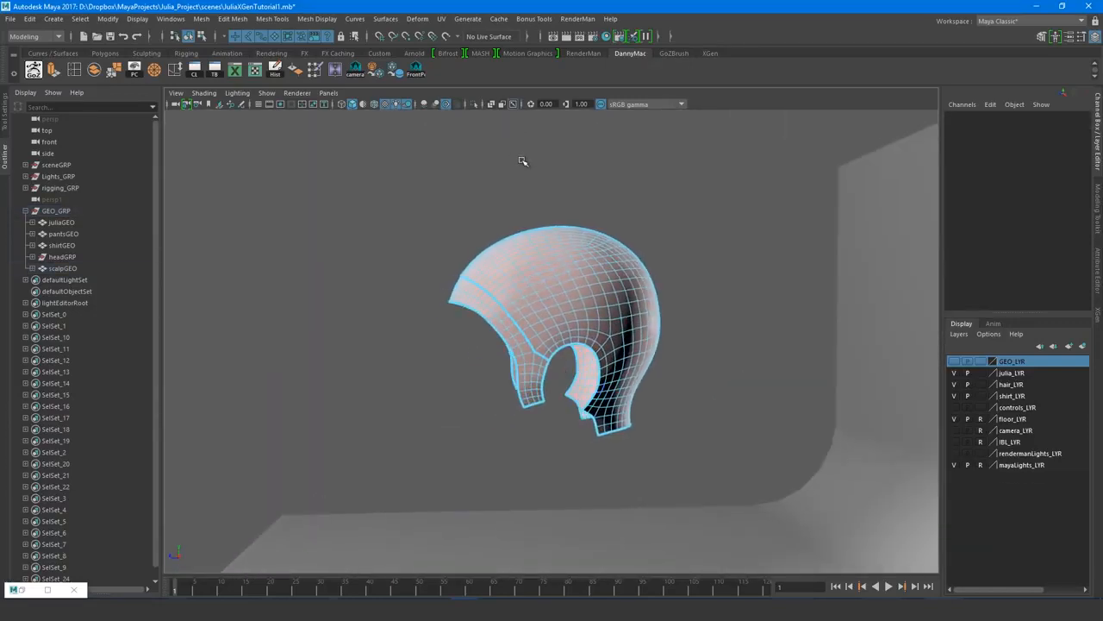
pyautogui.click(33, 268)
pyautogui.click(95, 281)
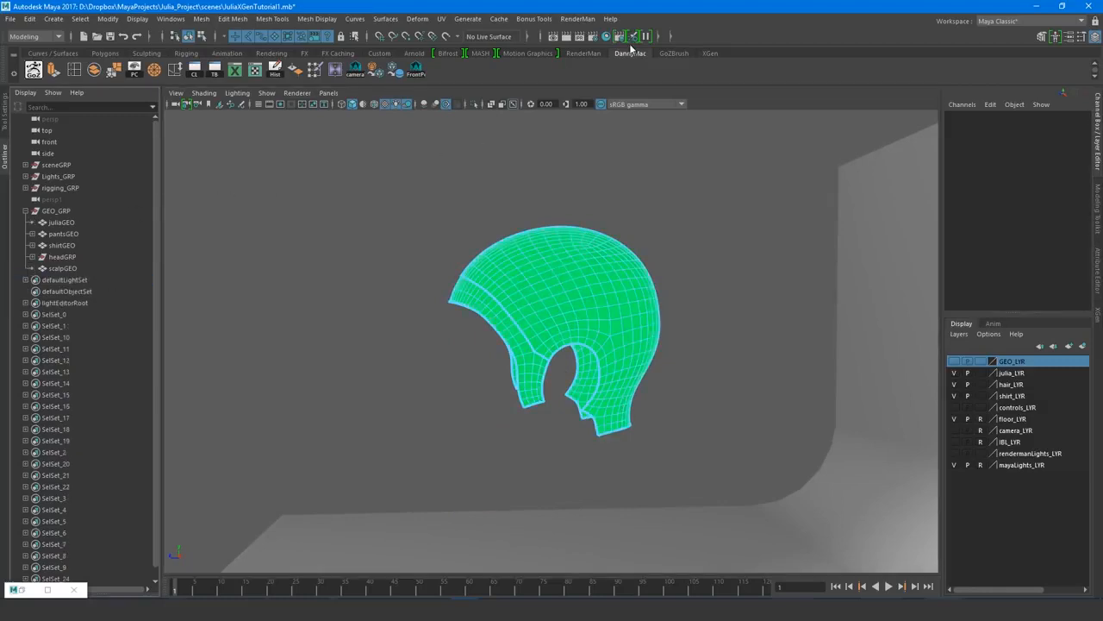
pyautogui.click(606, 36)
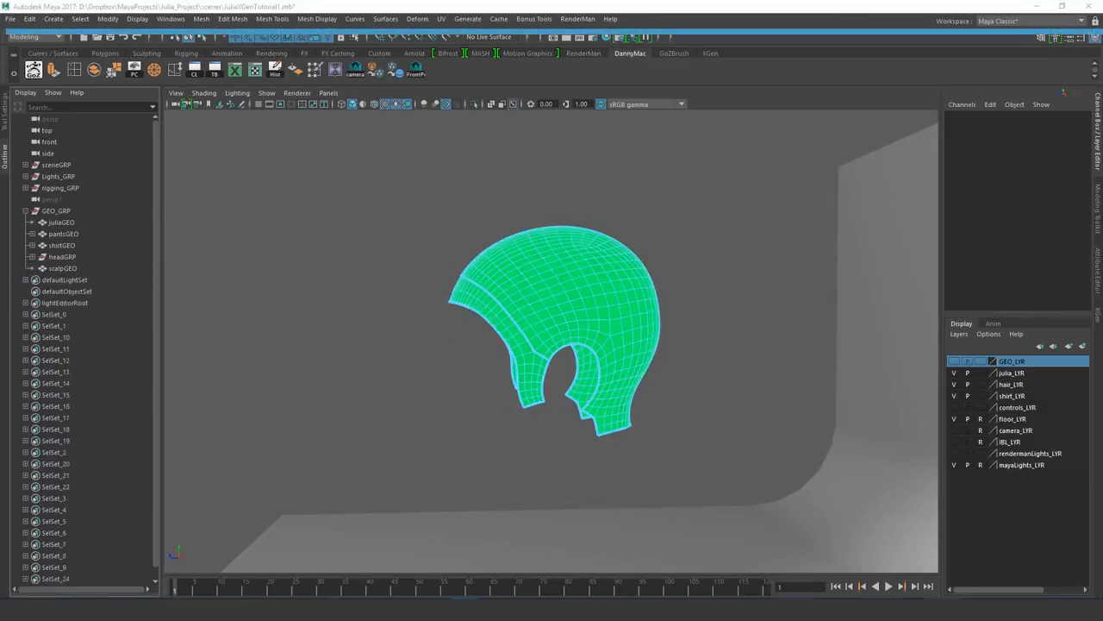
pyautogui.keyDown('alt'); pyautogui.moveTo(576, 295); pyautogui.dragTo(598, 276); pyautogui.keyUp('alt')
pyautogui.click(601, 275)
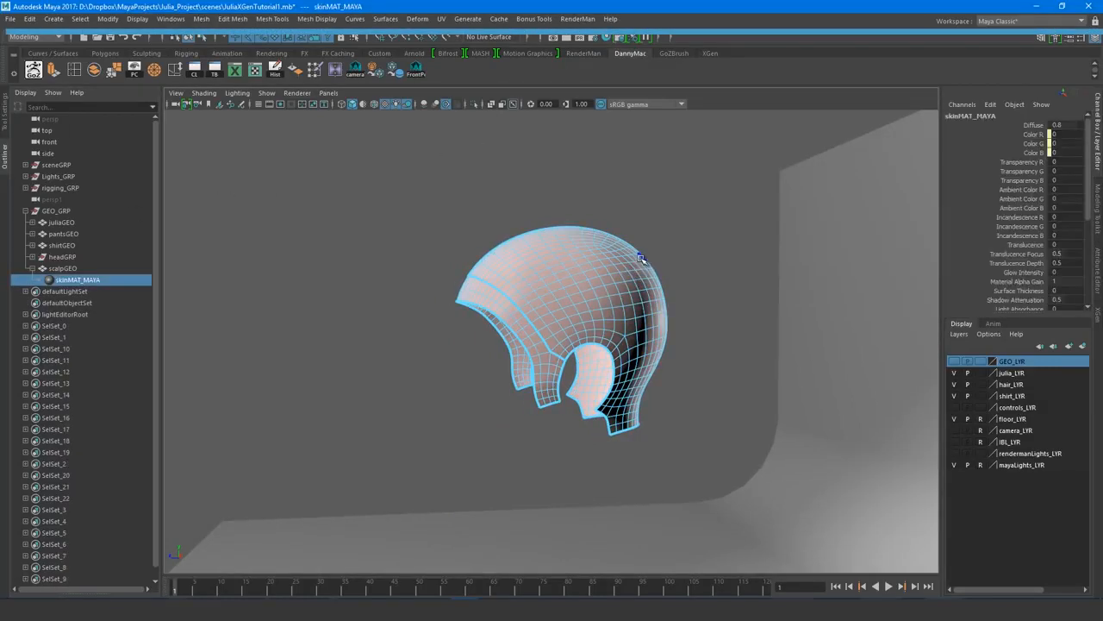
# - Open the Auto Unwrap UVs Tool options from the Bonus Tools and place the window clear of the scalp
pyautogui.keyDown('alt'); pyautogui.moveTo(642, 258); pyautogui.dragTo(716, 256); pyautogui.keyUp('alt')
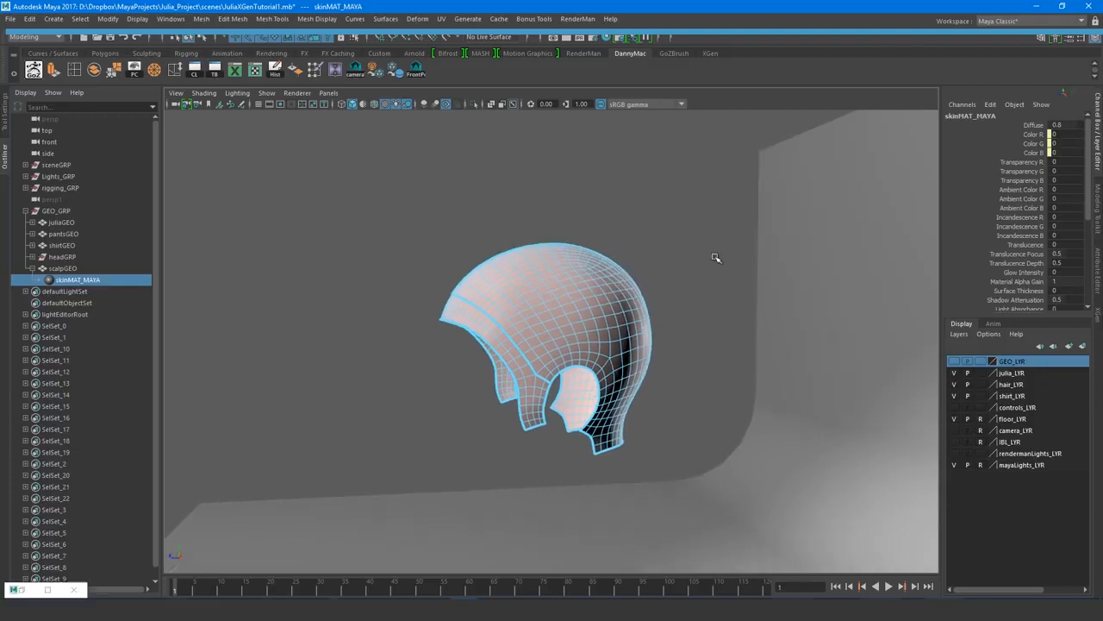
pyautogui.press('space')
pyautogui.click(773, 223)
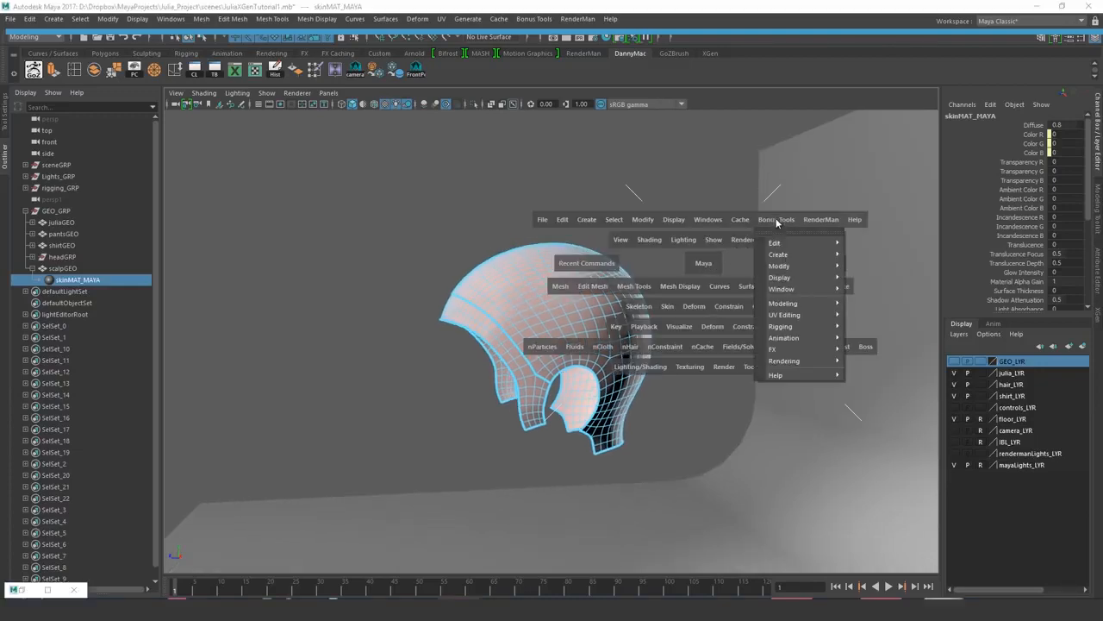
pyautogui.moveTo(802, 315)
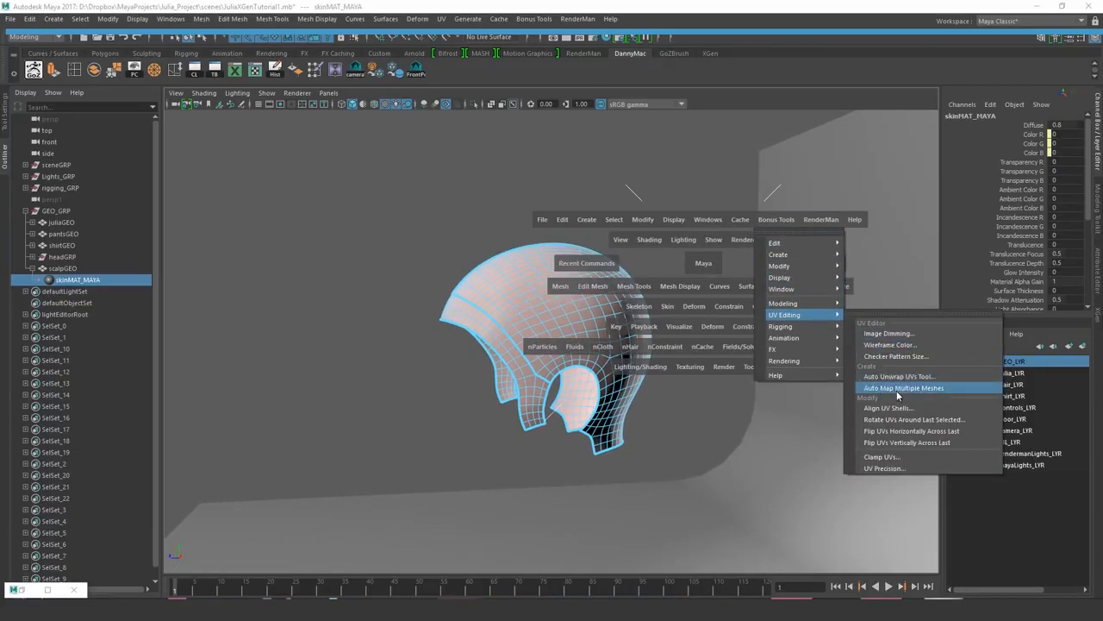
pyautogui.click(897, 376)
pyautogui.moveTo(556, 446); pyautogui.dragTo(201, 287)
# - Open the UV Editor and position it beside the scalp mesh
pyautogui.press('space')
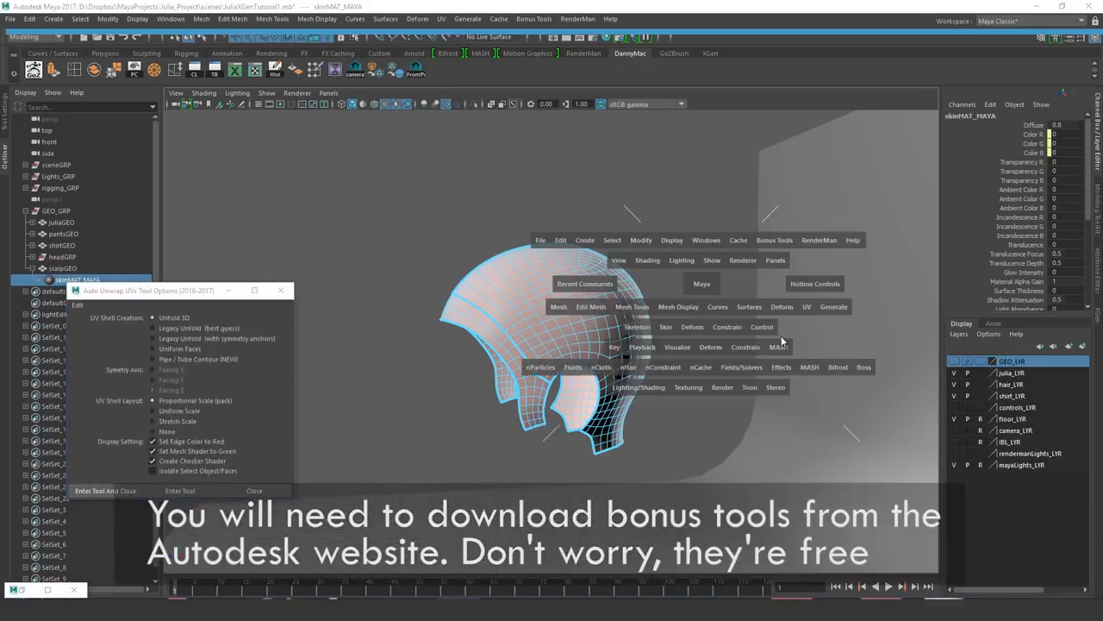
pyautogui.click(805, 307)
pyautogui.click(817, 331)
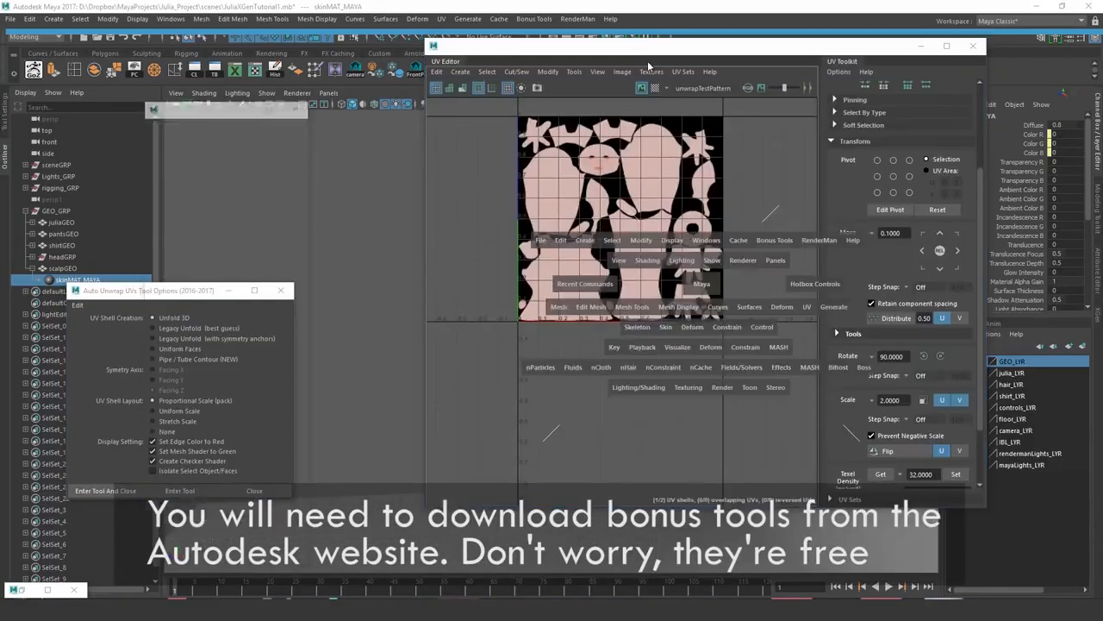
pyautogui.moveTo(652, 56); pyautogui.dragTo(896, 110)
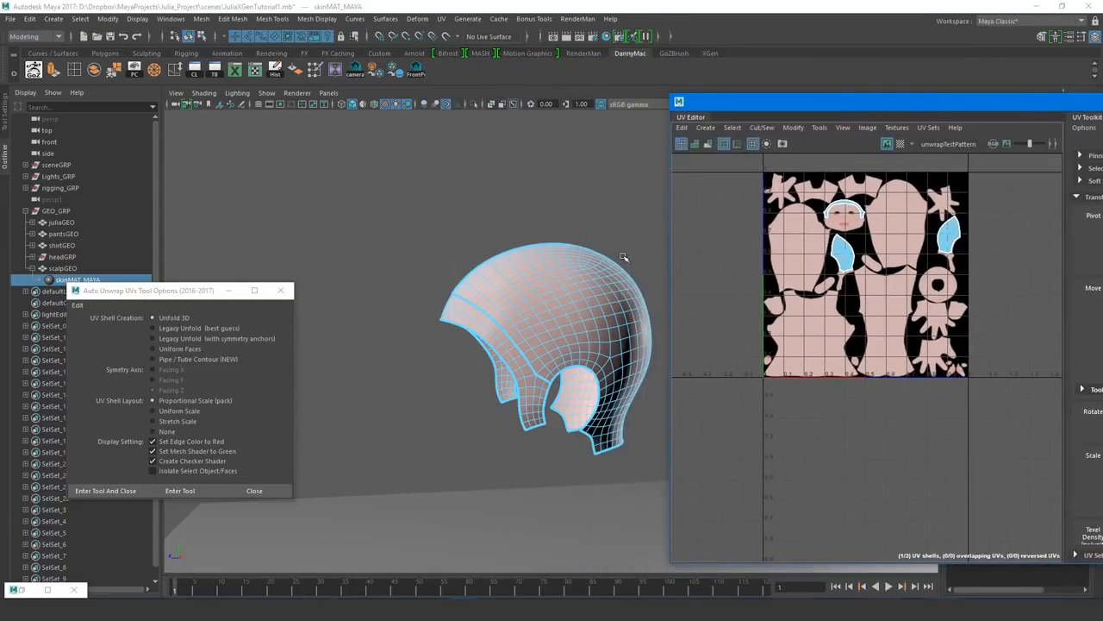
# - Unwrap scalpGEO with Unfold 3D using its existing borders, finish the tool and close its options
pyautogui.moveTo(532, 294); pyautogui.dragTo(569, 279, button='right')
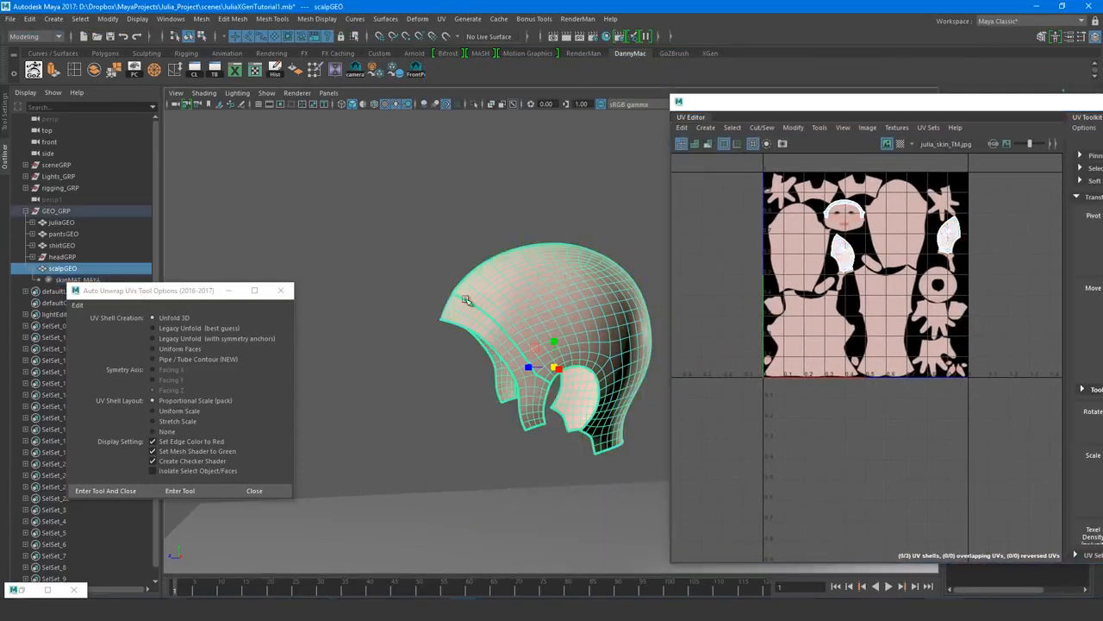
pyautogui.click(179, 491)
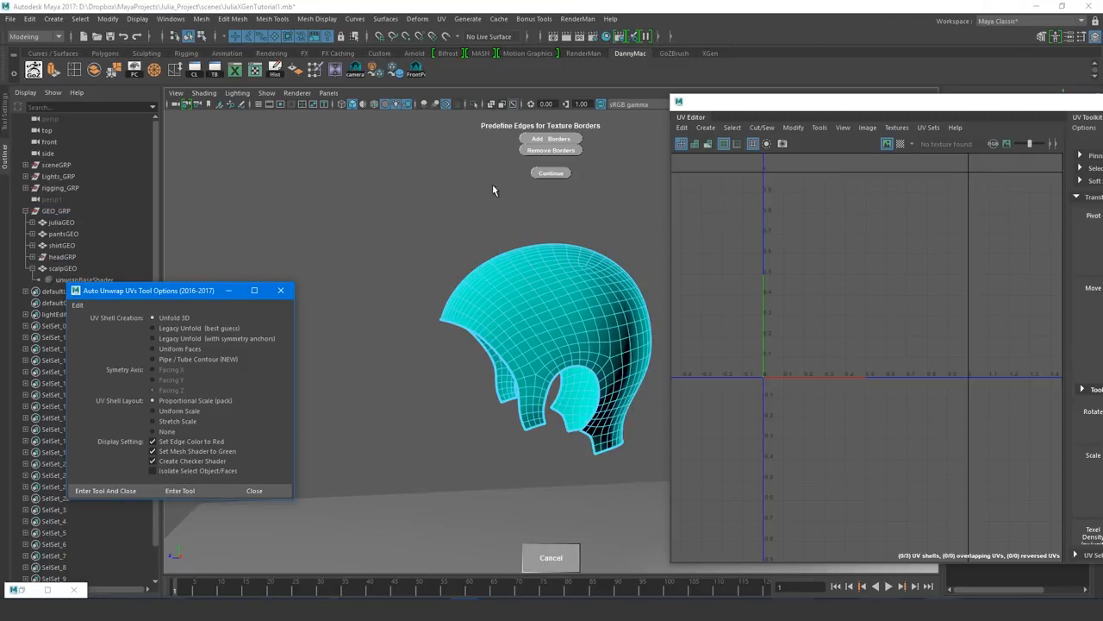
pyautogui.click(548, 174)
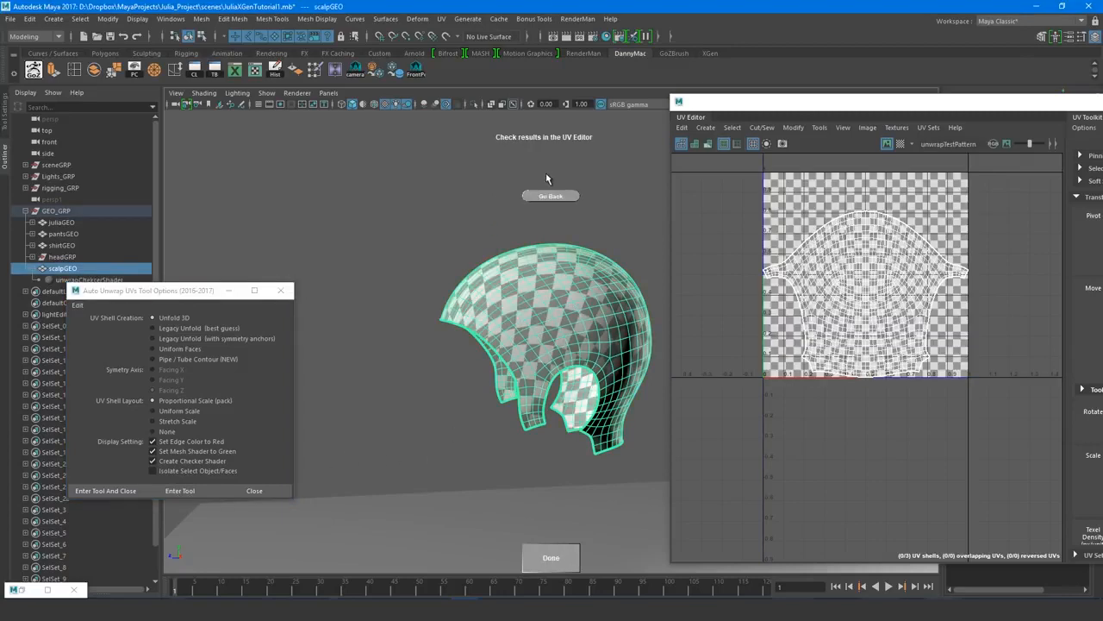
pyautogui.click(544, 565)
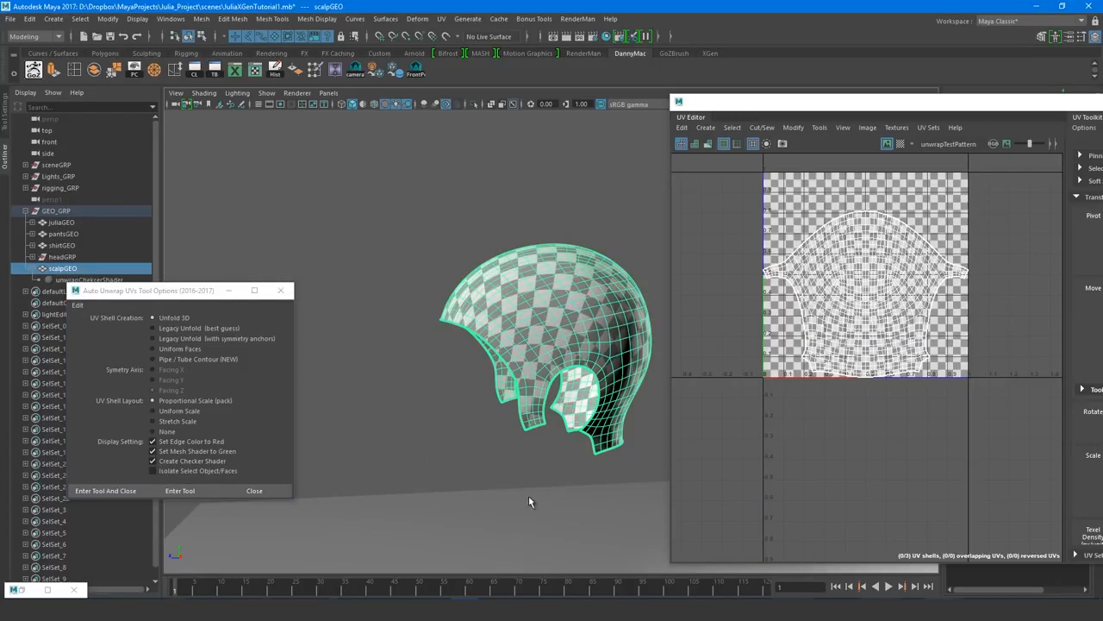
pyautogui.click(280, 290)
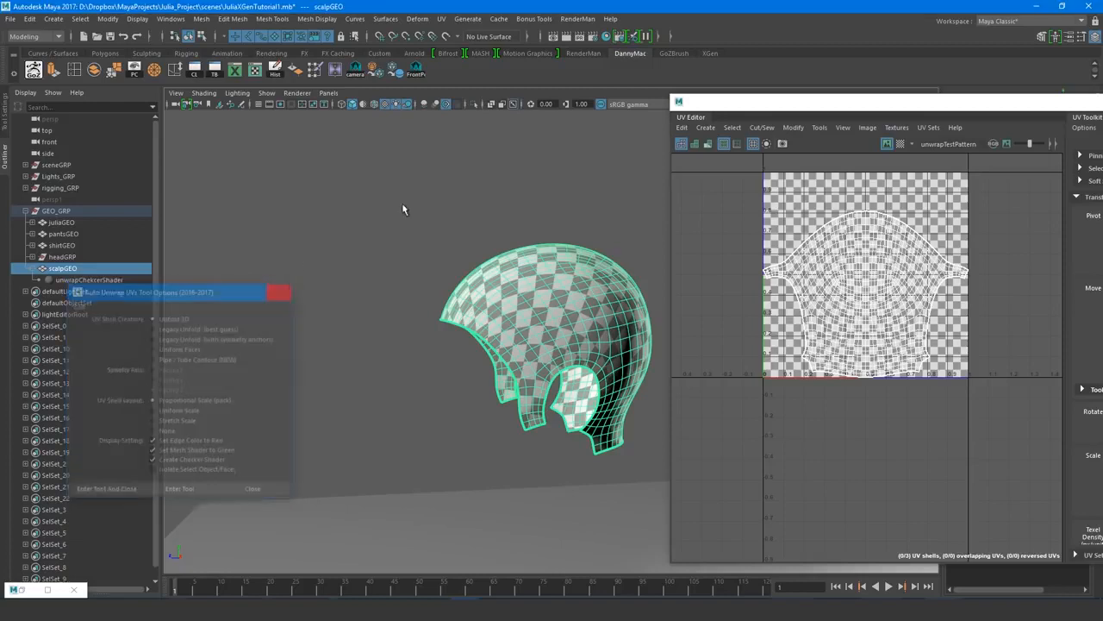
# - Assign lambert1 to scalpGEO and set its scalp_LYR display layer to template
pyautogui.click(607, 37)
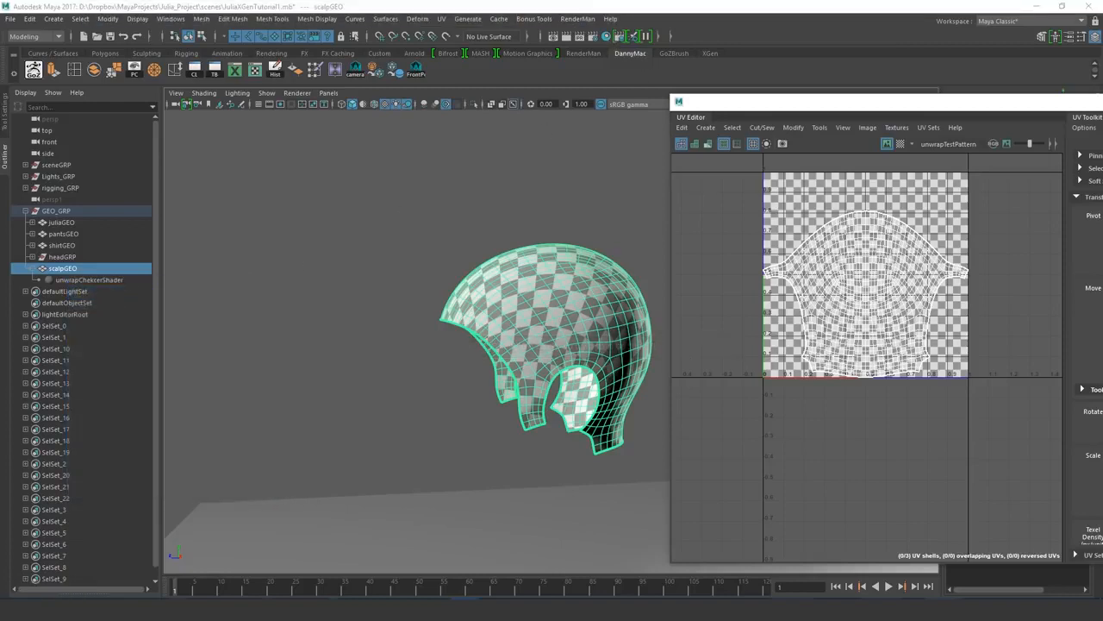
pyautogui.hotkey('ctrl', 'z')
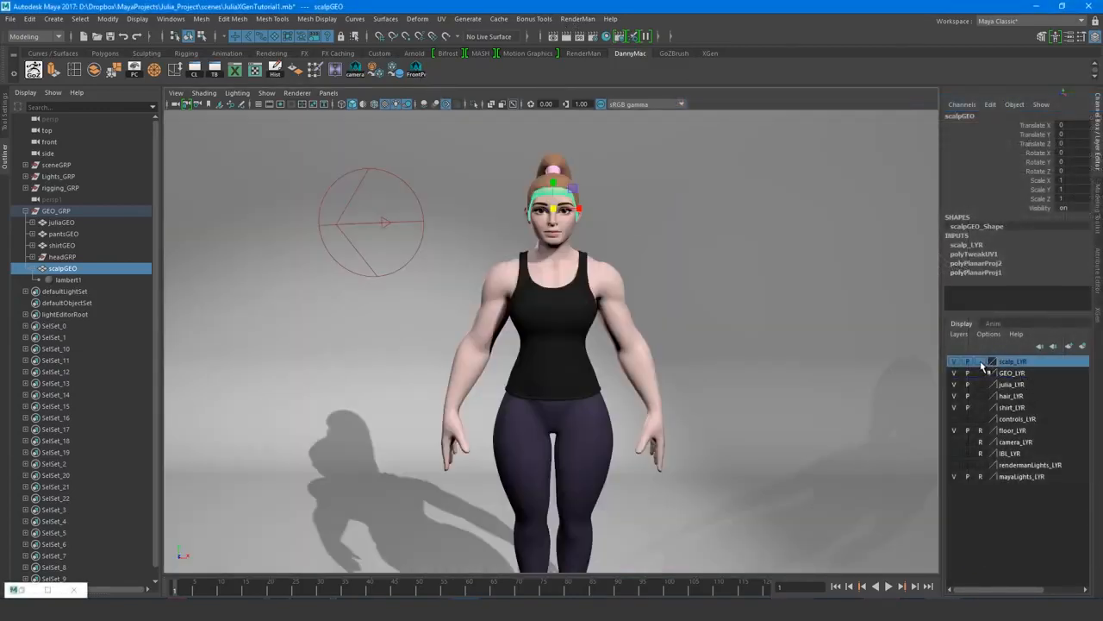
pyautogui.click(980, 361)
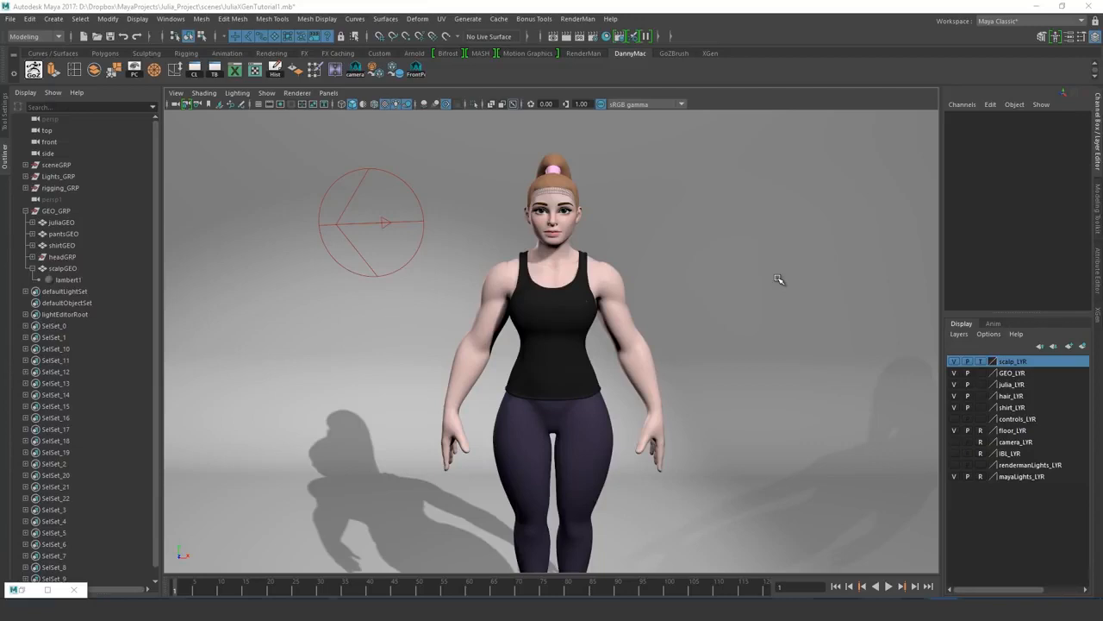
# - Hide juliaGEO, pantsGEO, shirtGEO and headGRP so that only the scalp mesh is displayed
pyautogui.click(73, 223)
pyautogui.keyDown('shift'); pyautogui.click(69, 235); pyautogui.keyUp('shift')
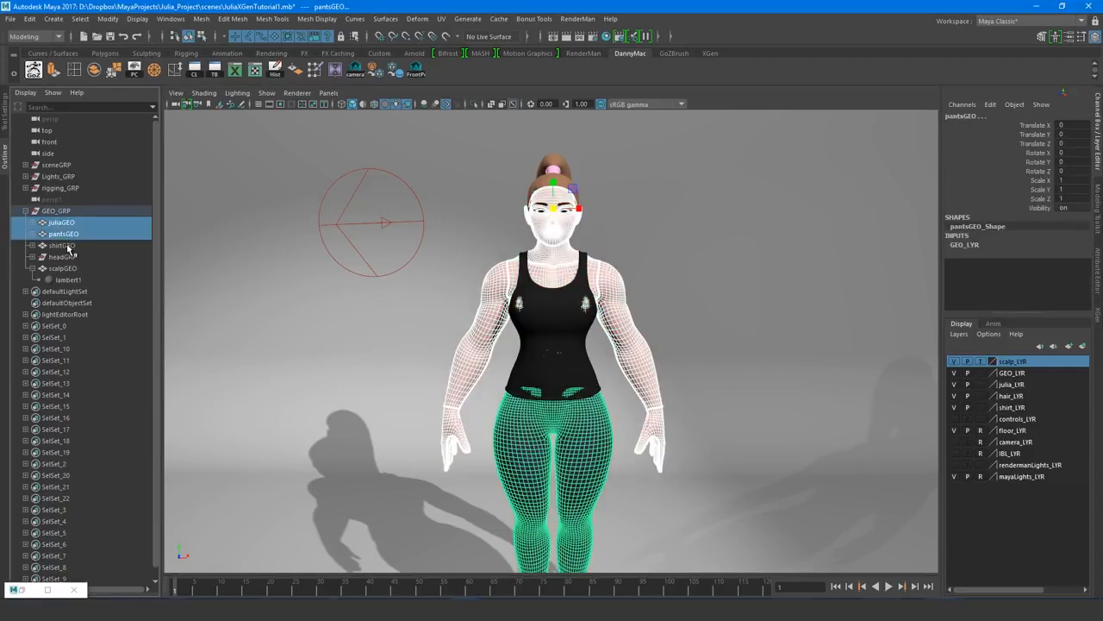
pyautogui.keyDown('shift'); pyautogui.click(69, 246); pyautogui.keyUp('shift')
pyautogui.hotkey('ctrl', 'h')
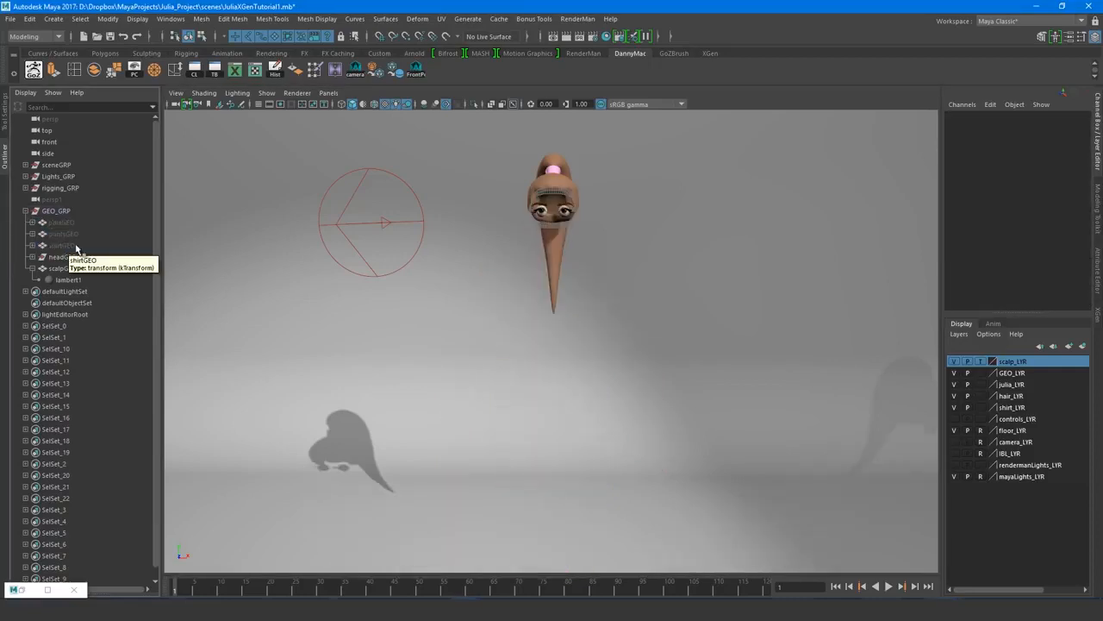
pyautogui.keyDown('alt'); pyautogui.moveTo(417, 209); pyautogui.dragTo(717, 414, button='right'); pyautogui.keyUp('alt')
pyautogui.click(62, 257)
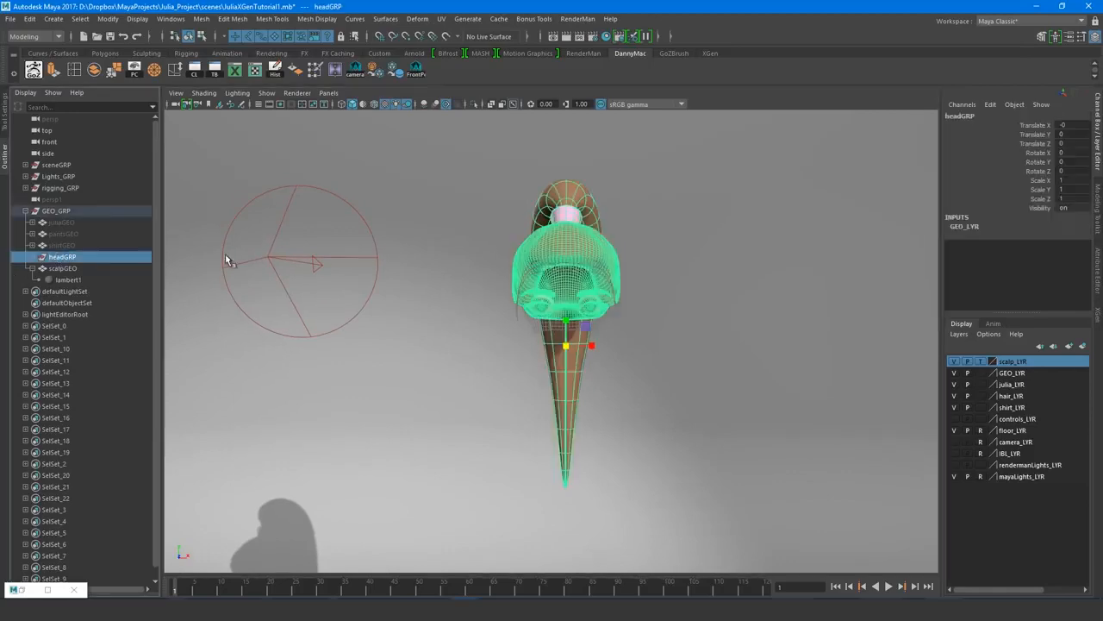
pyautogui.hotkey('ctrl', 'h')
# - Return scalp_LYR to the normal display type
pyautogui.click(980, 361)
pyautogui.click(981, 361)
pyautogui.keyDown('alt'); pyautogui.moveTo(811, 323); pyautogui.dragTo(471, 278); pyautogui.keyUp('alt')
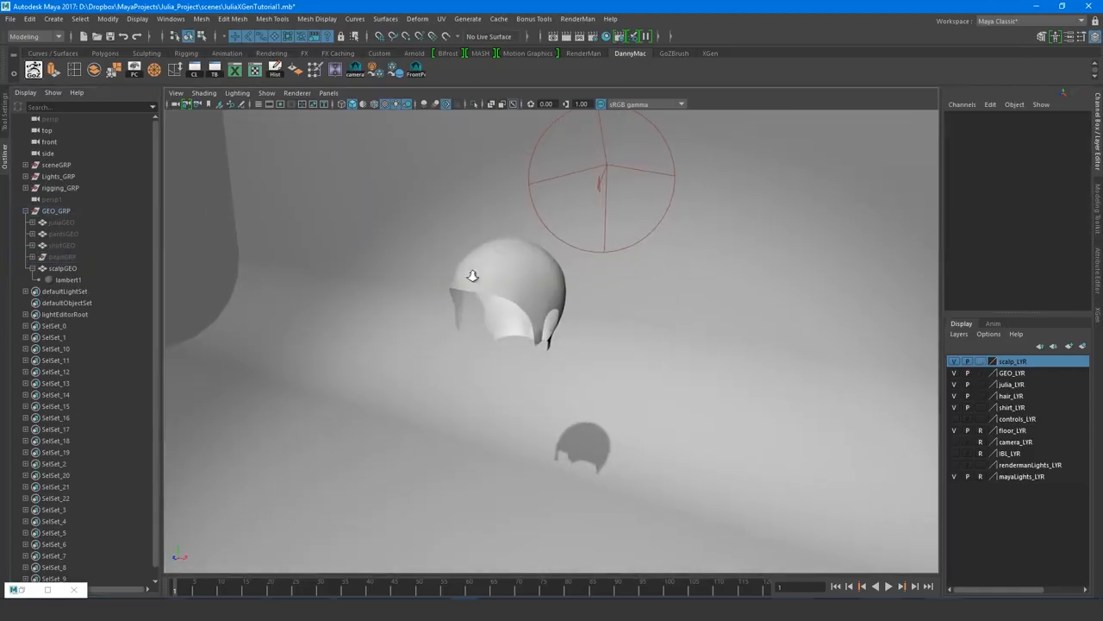
# - Select the scalpGEO mesh and open the XGen window for it
pyautogui.keyDown('alt'); pyautogui.moveTo(471, 278); pyautogui.dragTo(596, 278, button='right'); pyautogui.keyUp('alt')
pyautogui.keyDown('alt'); pyautogui.moveTo(596, 278); pyautogui.dragTo(595, 324, button='middle'); pyautogui.keyUp('alt')
pyautogui.keyDown('alt'); pyautogui.moveTo(595, 323); pyautogui.dragTo(615, 313, button='right'); pyautogui.keyUp('alt')
pyautogui.click(615, 313)
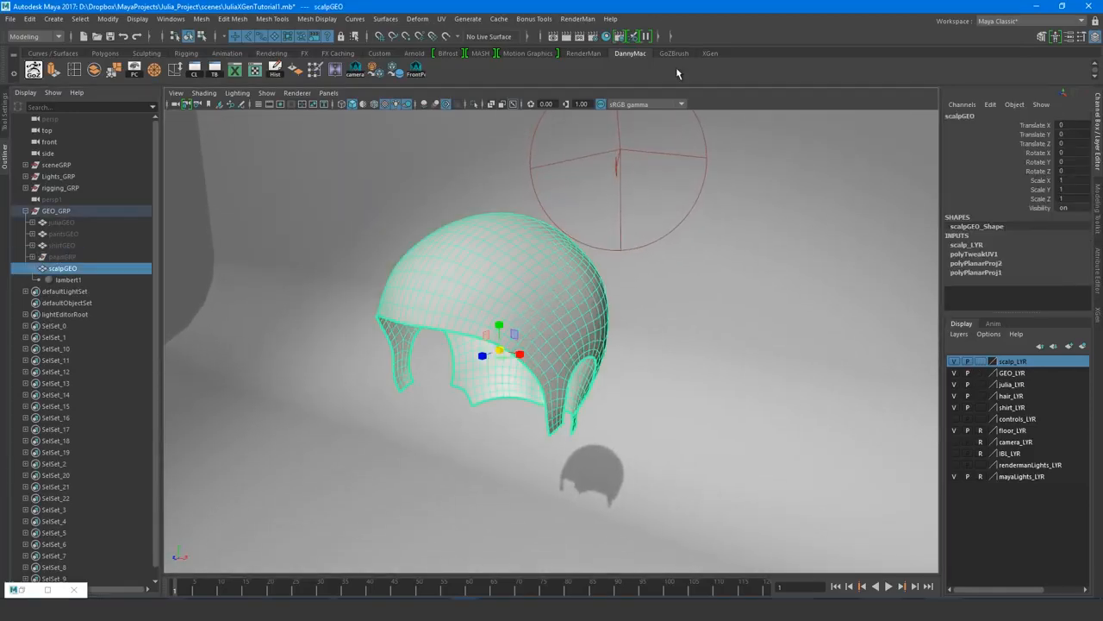
pyautogui.click(710, 53)
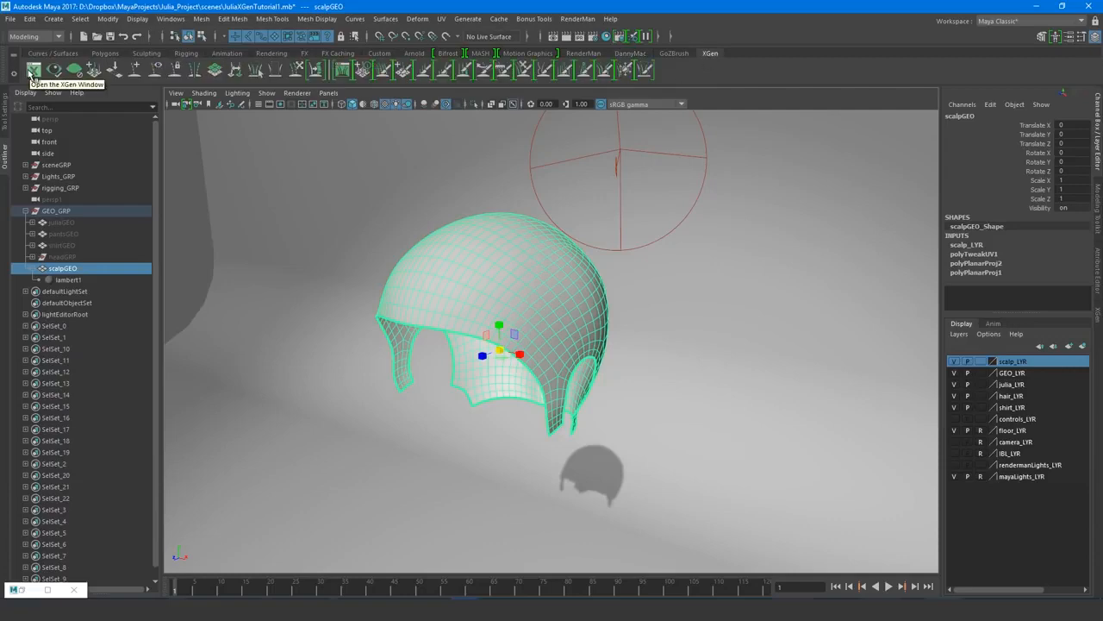
pyautogui.click(31, 72)
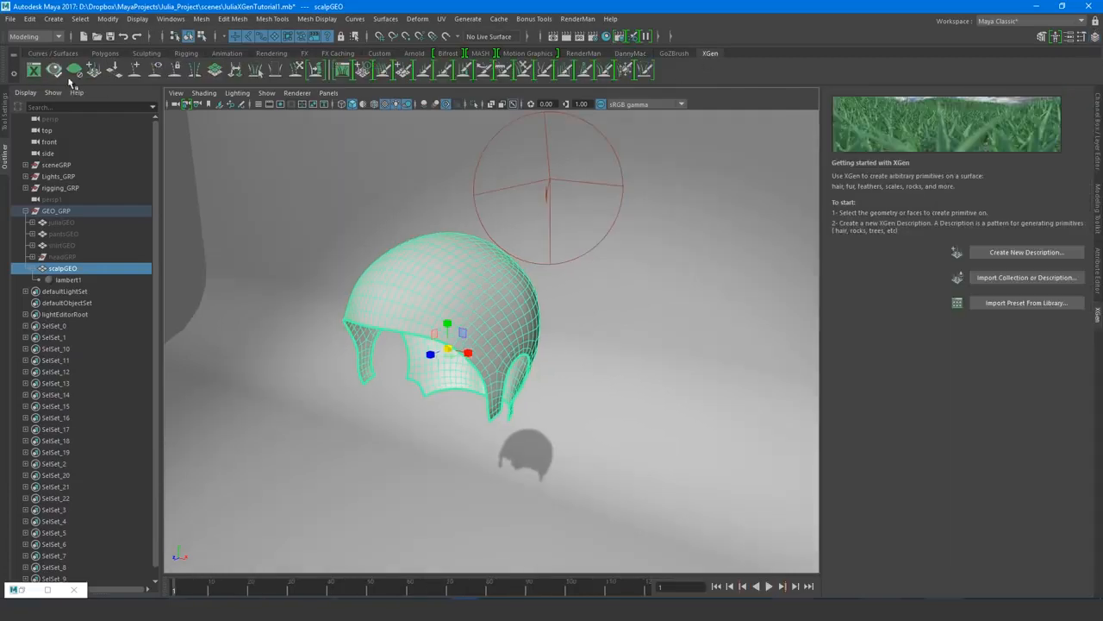
# - Create an XGen description juliaDescription in a new collection juliaCollection, with splines generated randomly across the surface and controlled by placing and shaping guides
pyautogui.click(1019, 253)
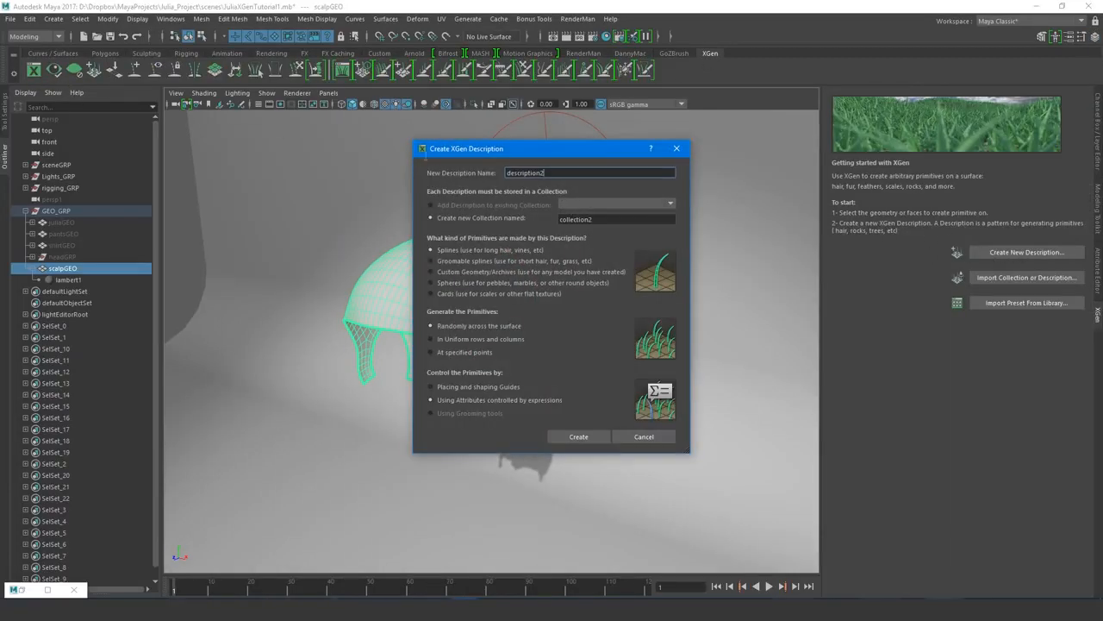
pyautogui.press('BackSpace')
pyautogui.write('D')
pyautogui.click(561, 220)
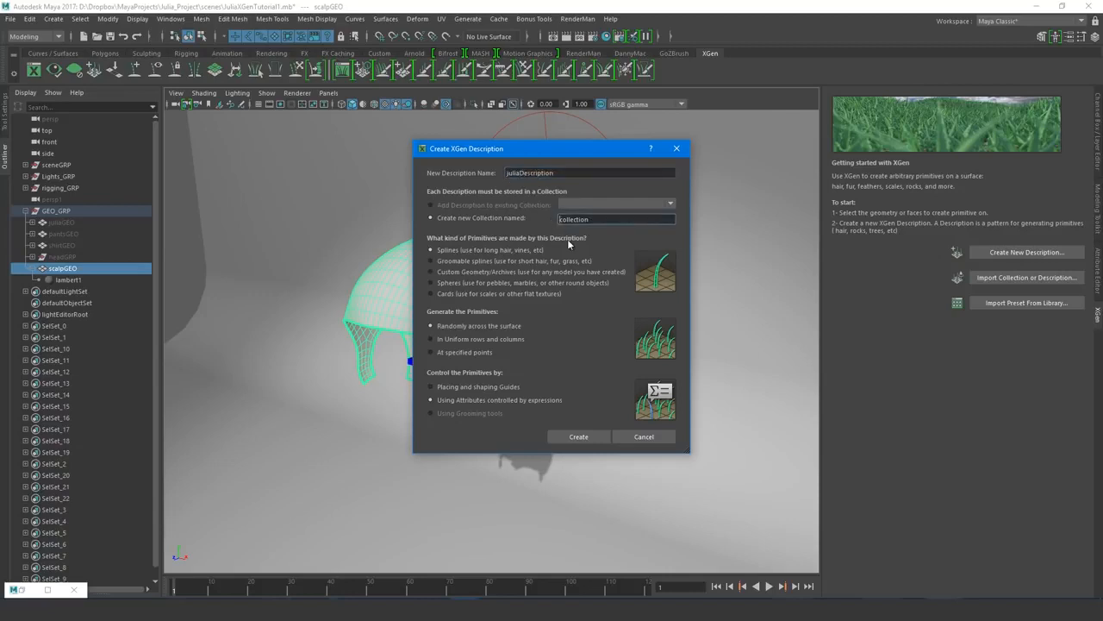
pyautogui.write('julia')
pyautogui.press('Delete')
pyautogui.write('C')
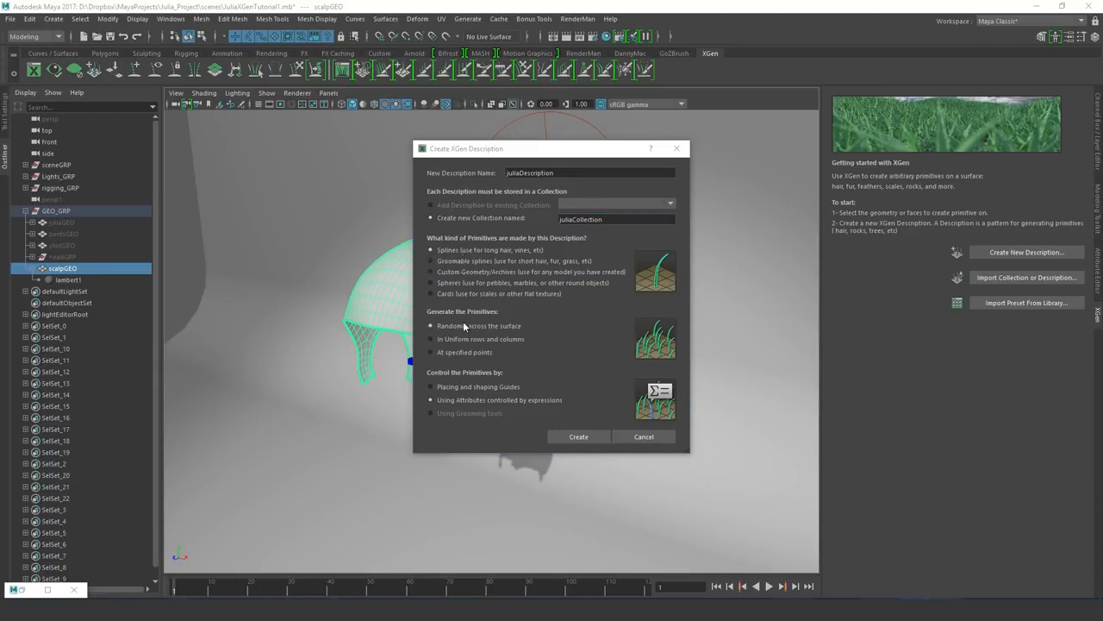
pyautogui.click(461, 388)
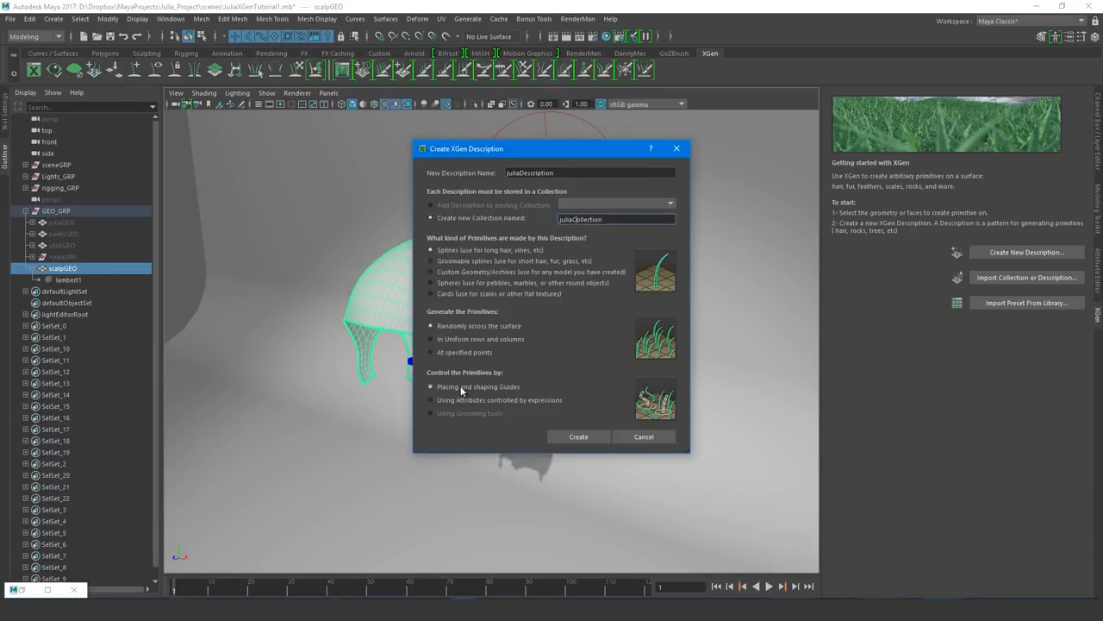
pyautogui.click(585, 436)
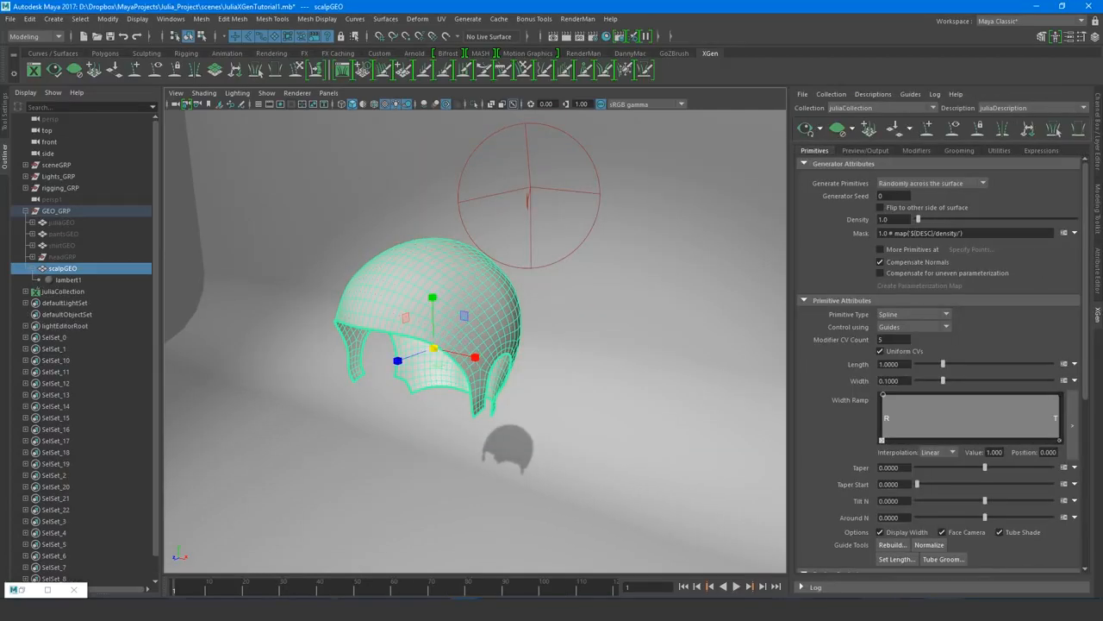
# - Add three hair guides in a row up one side of the scalp's front with the Add or Move Guides tool
pyautogui.moveTo(463, 318)
pyautogui.keyDown('alt'); pyautogui.mouseDown()
pyautogui.moveTo(490, 323)
pyautogui.moveTo(475, 311)
pyautogui.moveTo(452, 321)
pyautogui.mouseUp(); pyautogui.keyUp('alt')
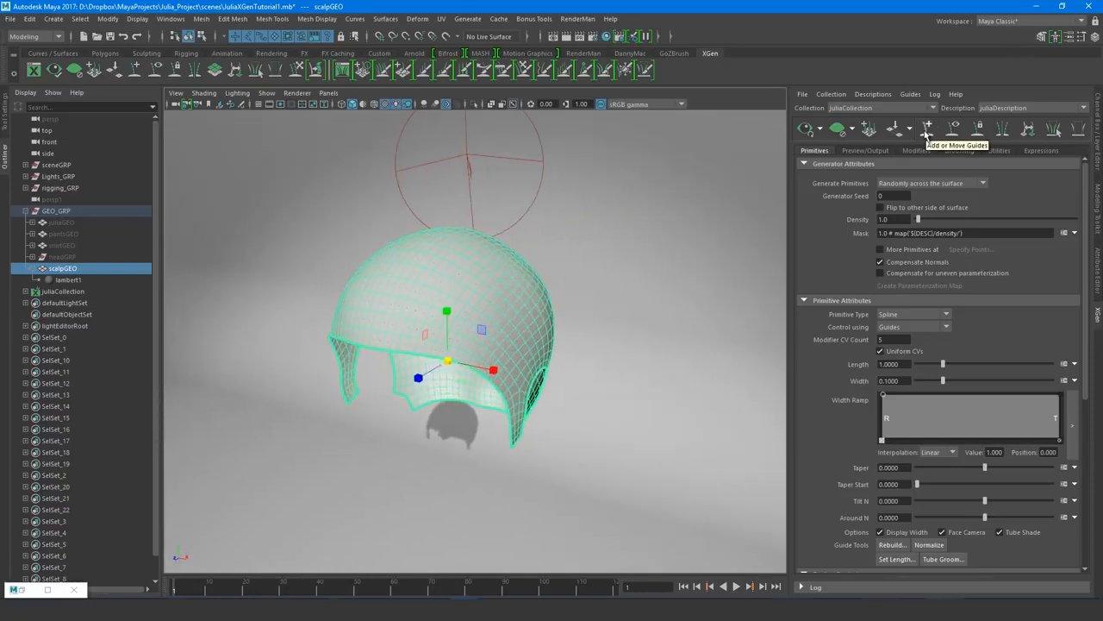
pyautogui.click(927, 129)
pyautogui.keyDown('alt'); pyautogui.moveTo(431, 290); pyautogui.dragTo(505, 345); pyautogui.keyUp('alt')
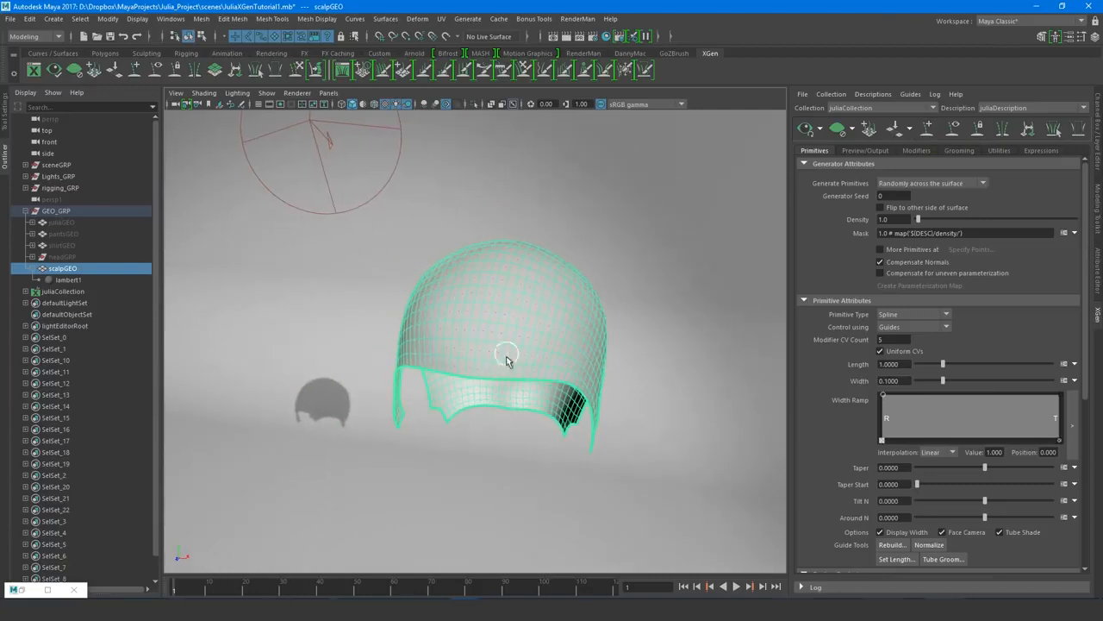
pyautogui.click(500, 308)
pyautogui.click(505, 278)
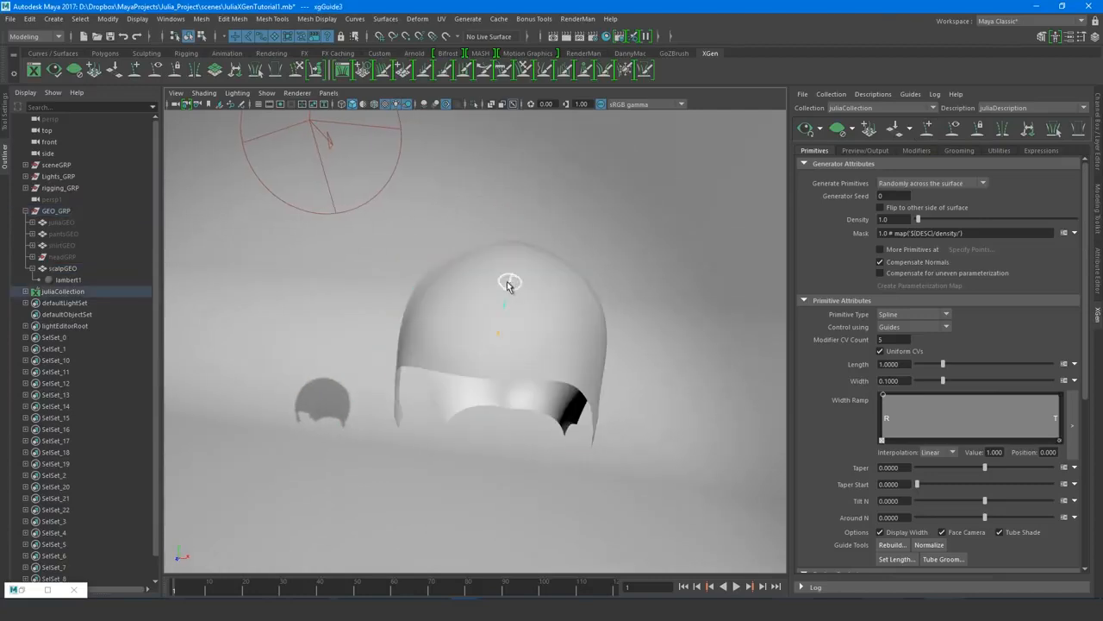
# - Select the three guides and mirror them to the other side of the scalp
pyautogui.keyDown('alt'); pyautogui.moveTo(505, 279); pyautogui.dragTo(661, 282); pyautogui.keyUp('alt')
pyautogui.moveTo(700, 222); pyautogui.dragTo(572, 365)
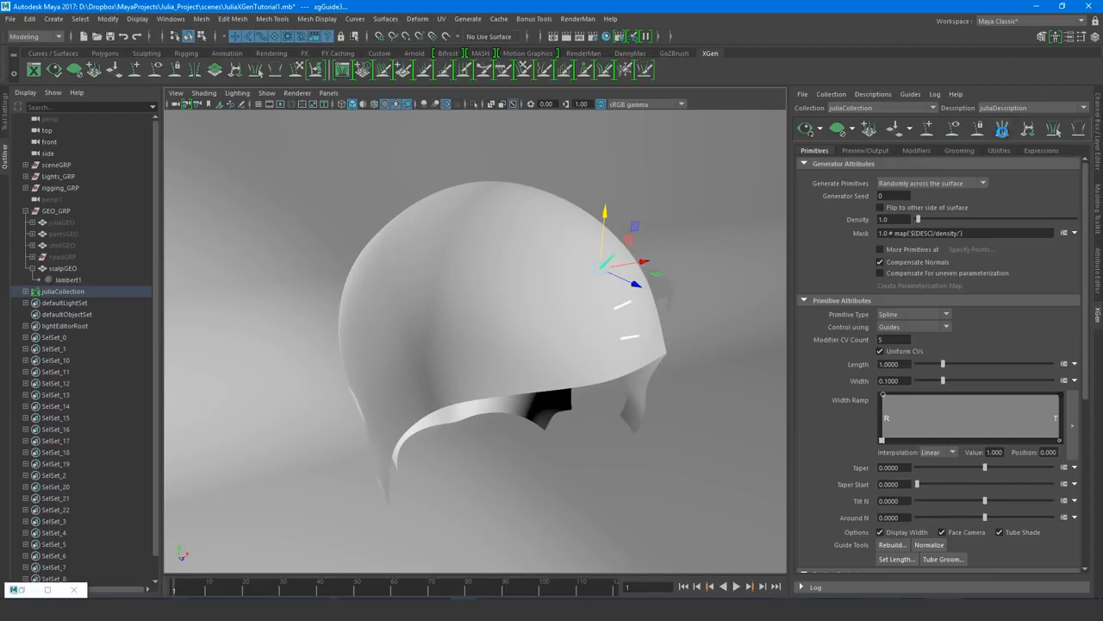
pyautogui.click(1004, 131)
pyautogui.moveTo(697, 268)
pyautogui.keyDown('alt'); pyautogui.mouseDown()
pyautogui.moveTo(667, 253)
pyautogui.moveTo(684, 267)
pyautogui.mouseUp(); pyautogui.keyUp('alt')
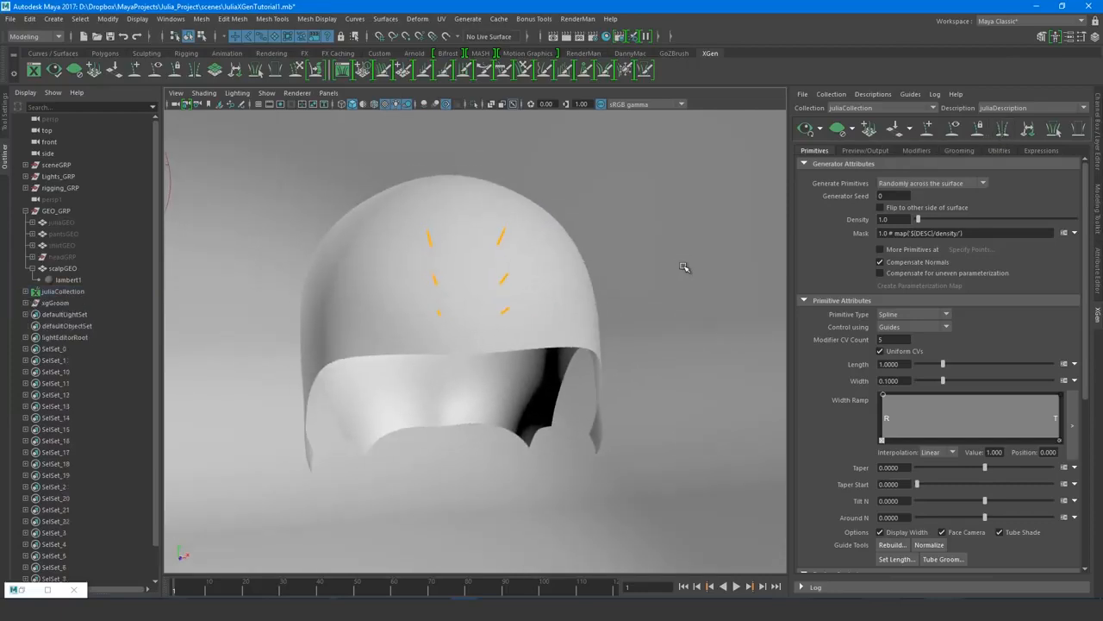
# - Preview the generated hair and raise its density to 16.675
pyautogui.click(803, 135)
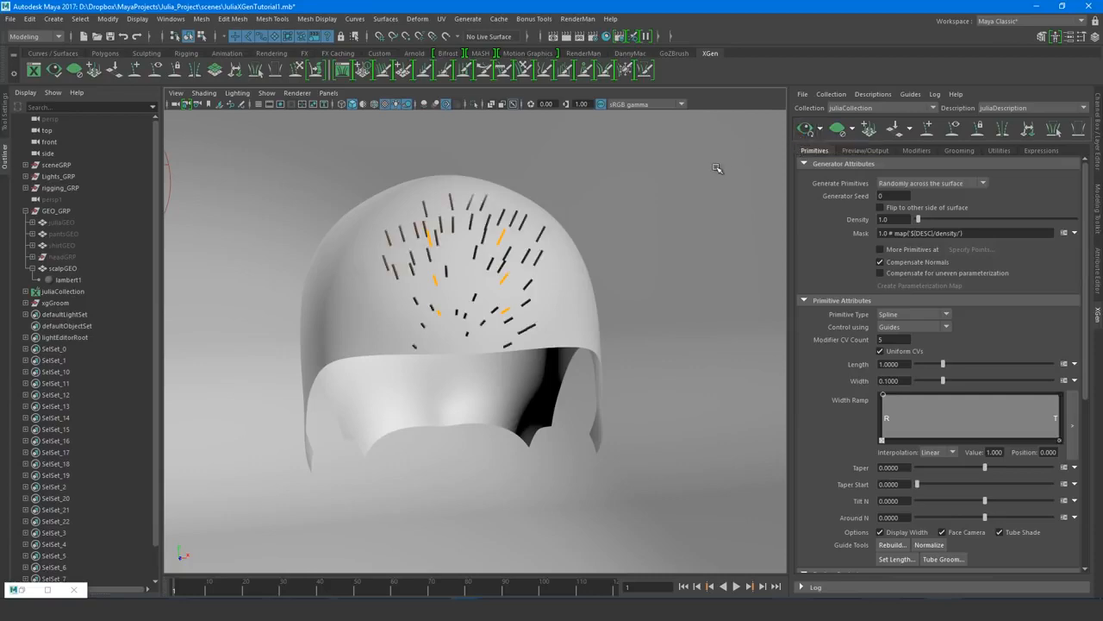
pyautogui.click(838, 128)
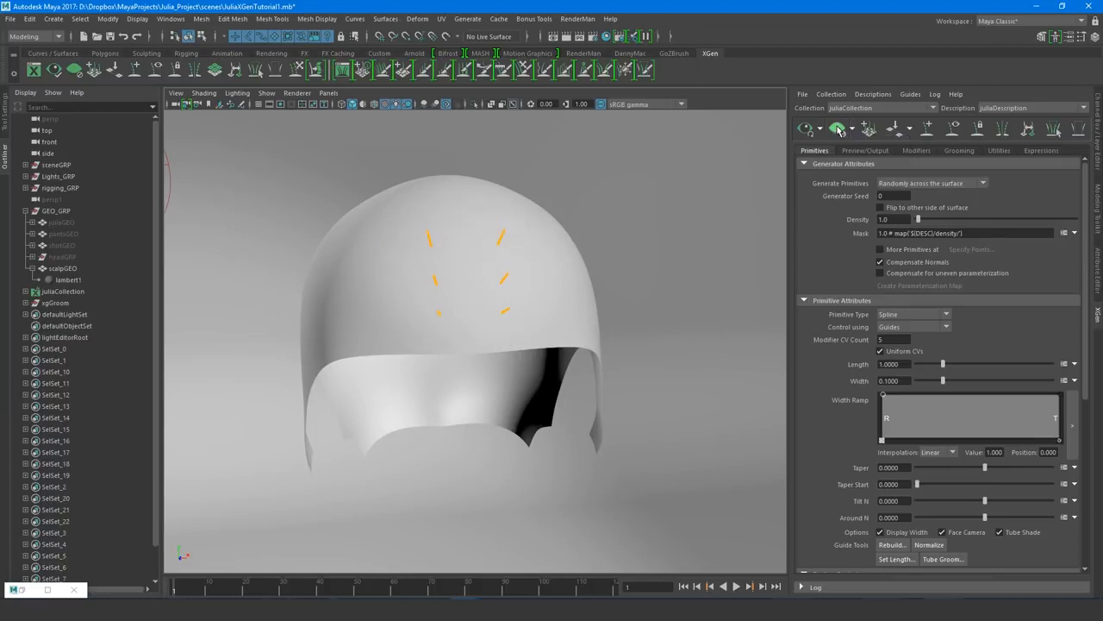
pyautogui.click(806, 129)
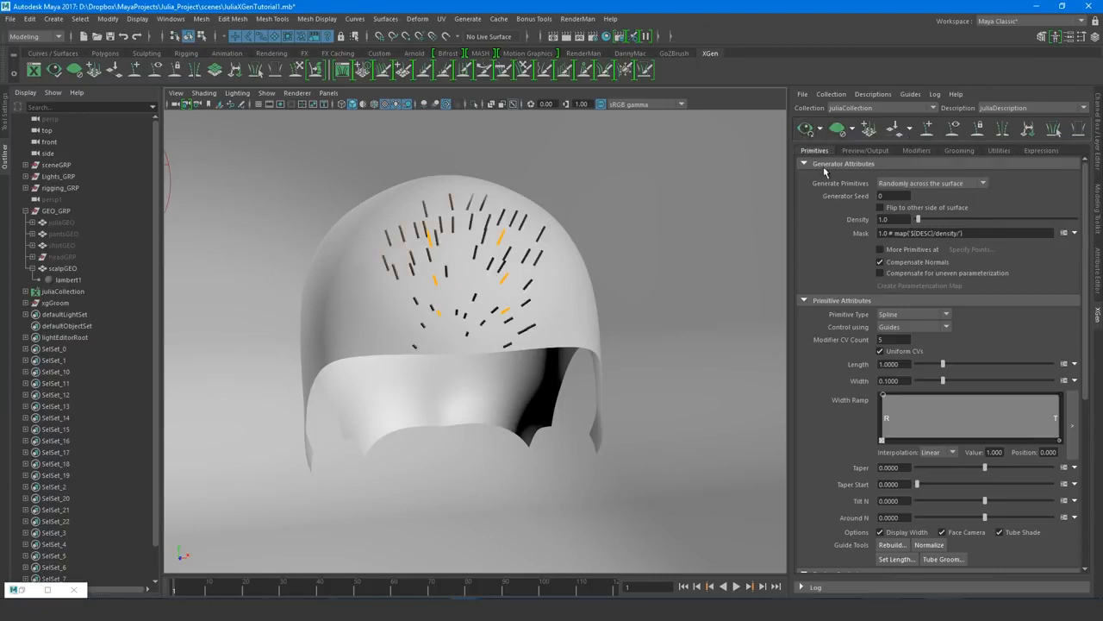
pyautogui.moveTo(918, 220); pyautogui.dragTo(943, 219)
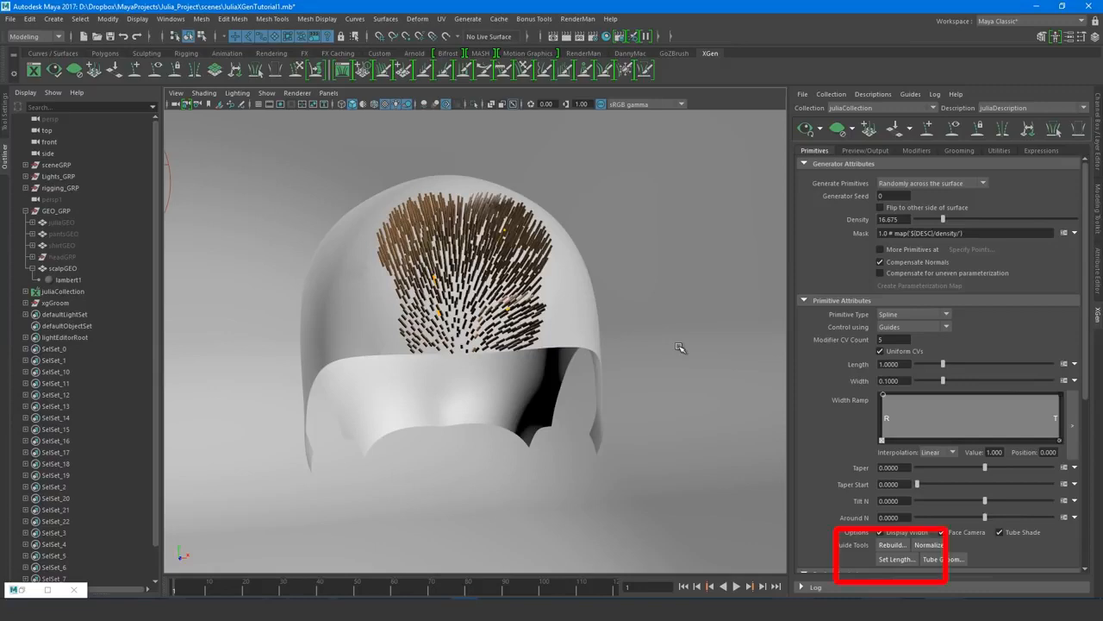
# - Set the length of all six guides to 10 and update the hair preview
pyautogui.moveTo(397, 203); pyautogui.dragTo(631, 372)
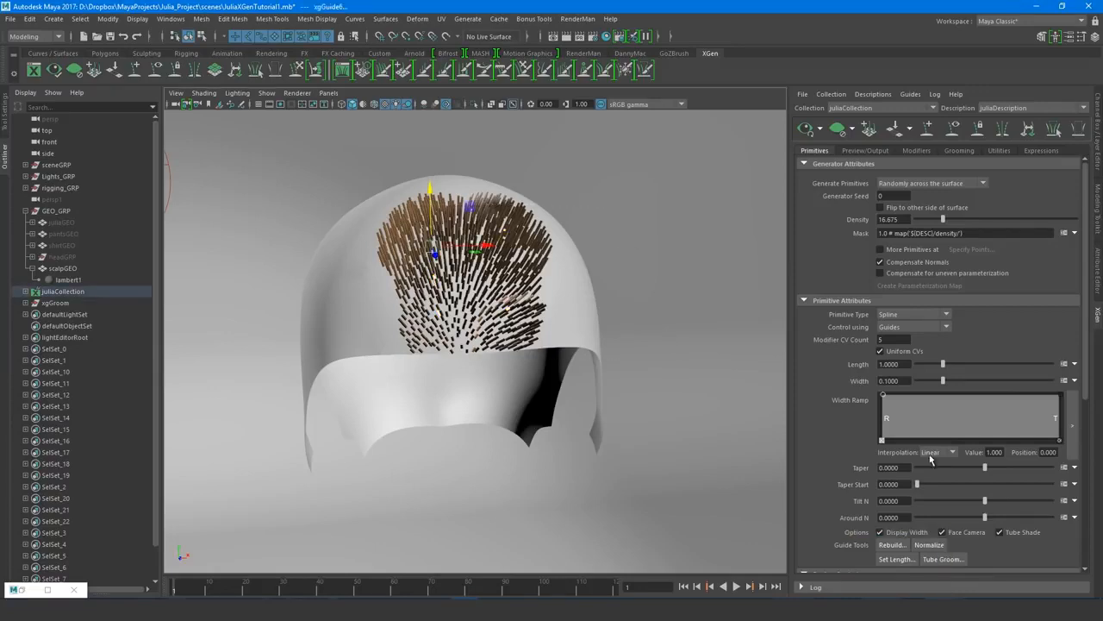
pyautogui.click(897, 560)
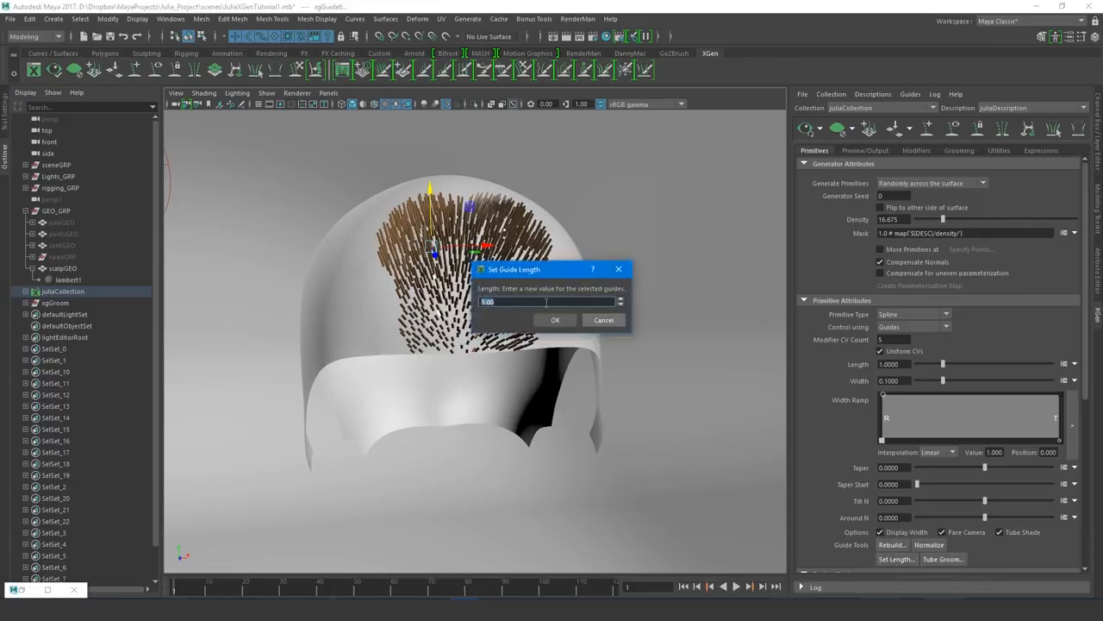
pyautogui.write('10')
pyautogui.click(556, 320)
pyautogui.keyDown('alt'); pyautogui.moveTo(630, 316); pyautogui.dragTo(692, 297); pyautogui.keyUp('alt')
pyautogui.click(802, 130)
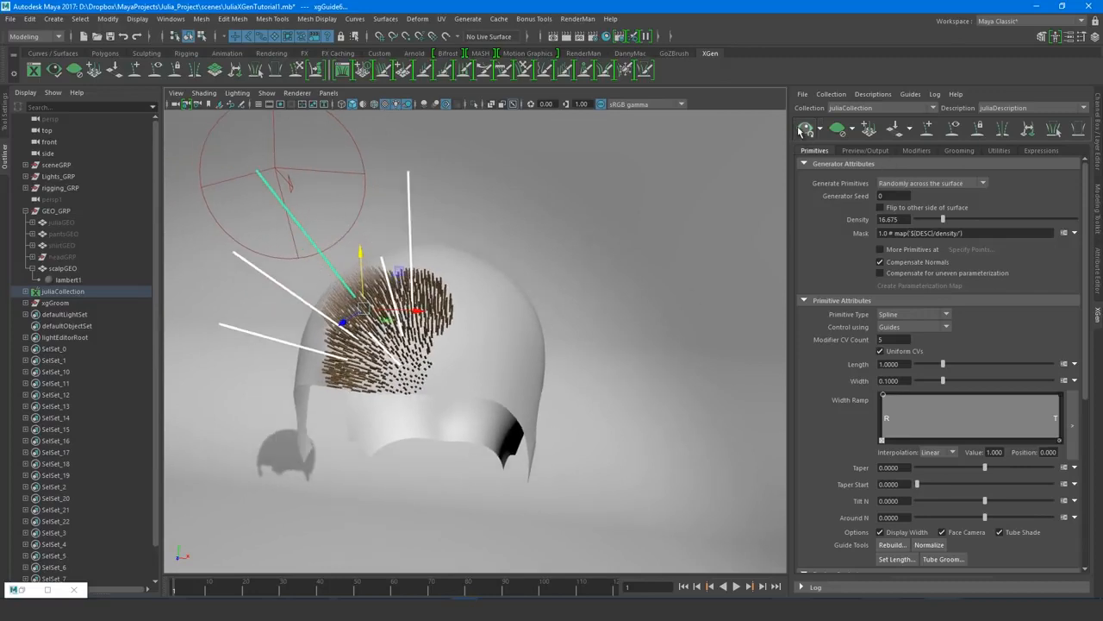
pyautogui.keyDown('alt'); pyautogui.moveTo(579, 211); pyautogui.dragTo(626, 245); pyautogui.keyUp('alt')
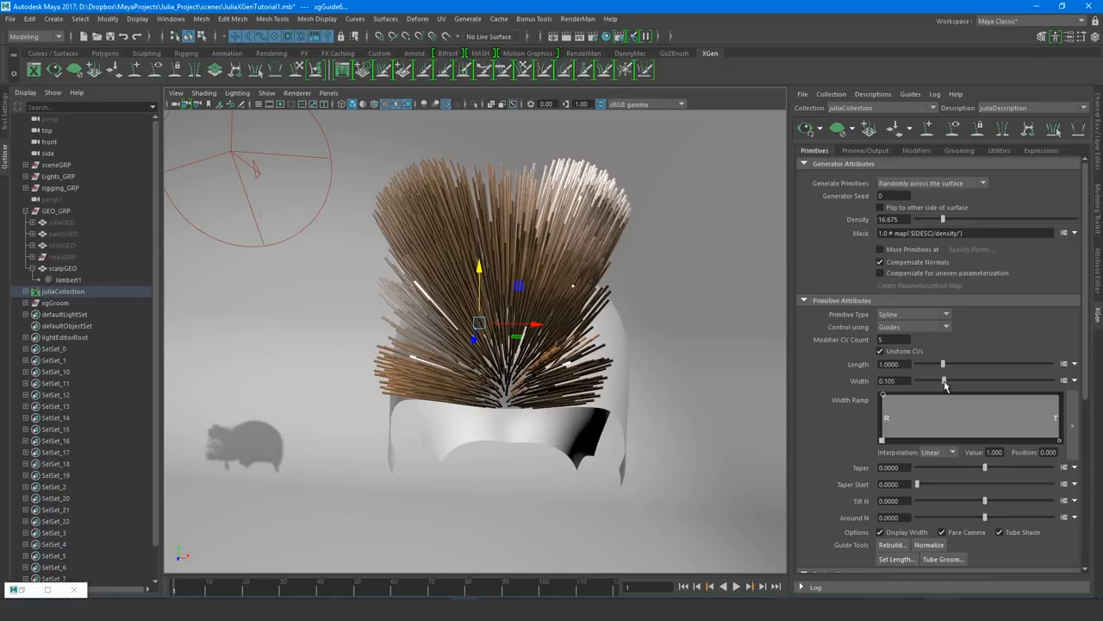
# - Set the hair primitives' width to 0.03, taper to 0.76 and taper start to 0.365
pyautogui.moveTo(944, 380); pyautogui.dragTo(923, 382)
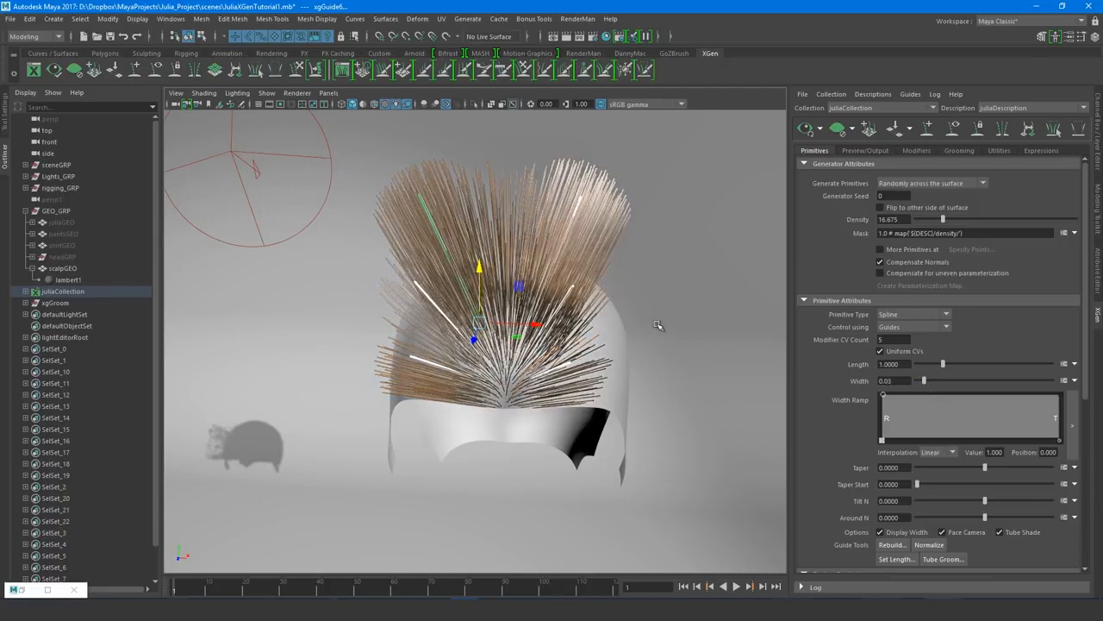
pyautogui.keyDown('alt'); pyautogui.moveTo(657, 325); pyautogui.dragTo(597, 324); pyautogui.keyUp('alt')
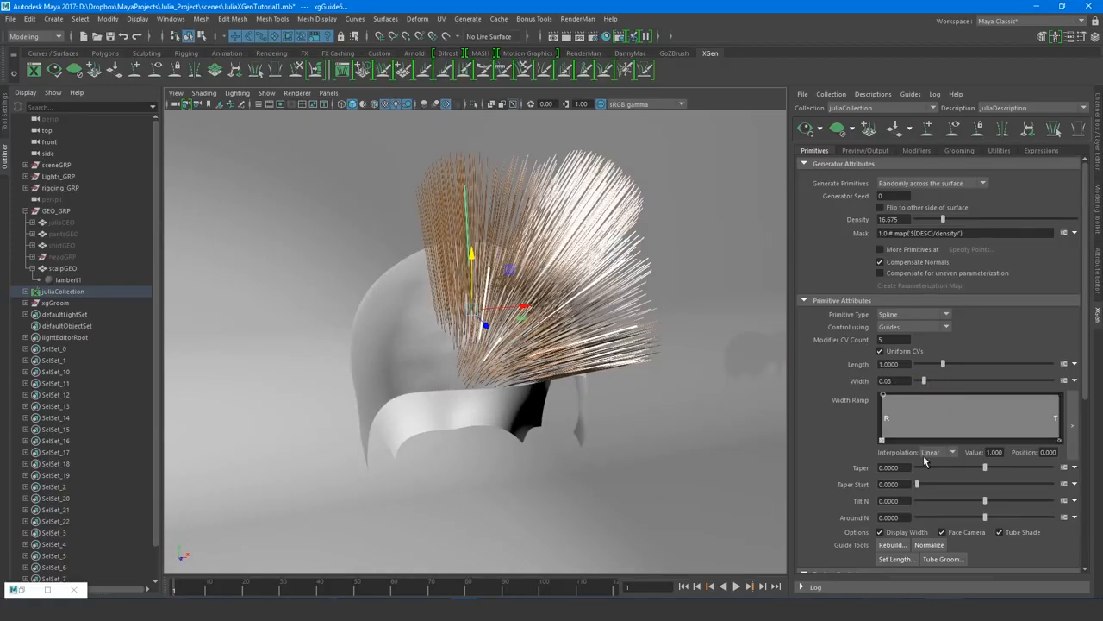
pyautogui.moveTo(986, 467); pyautogui.dragTo(1028, 469)
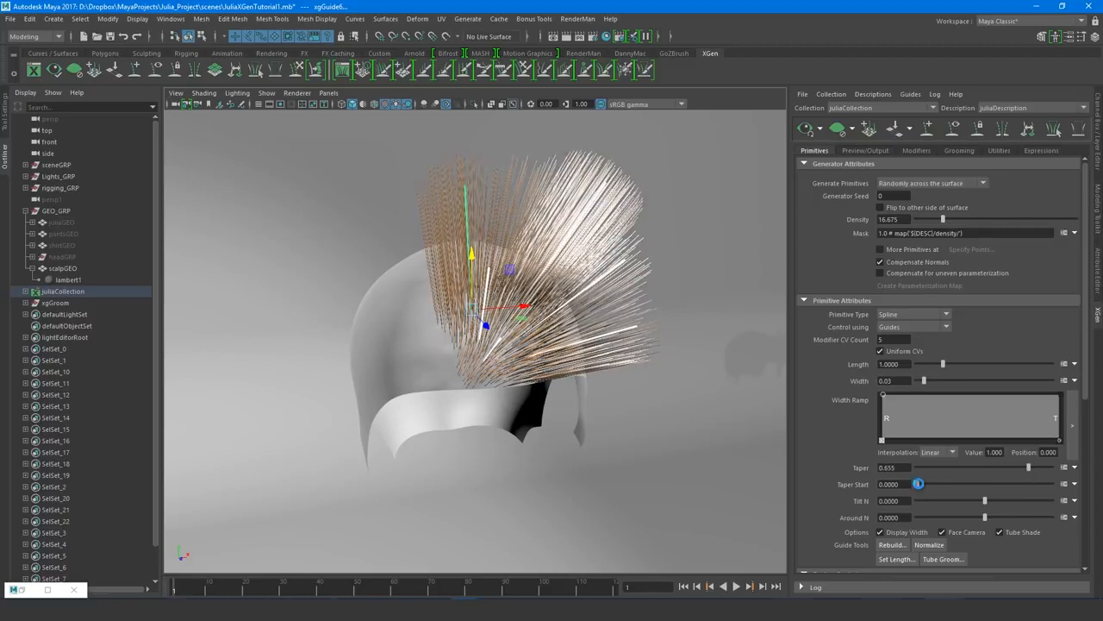
pyautogui.moveTo(918, 484); pyautogui.dragTo(965, 485)
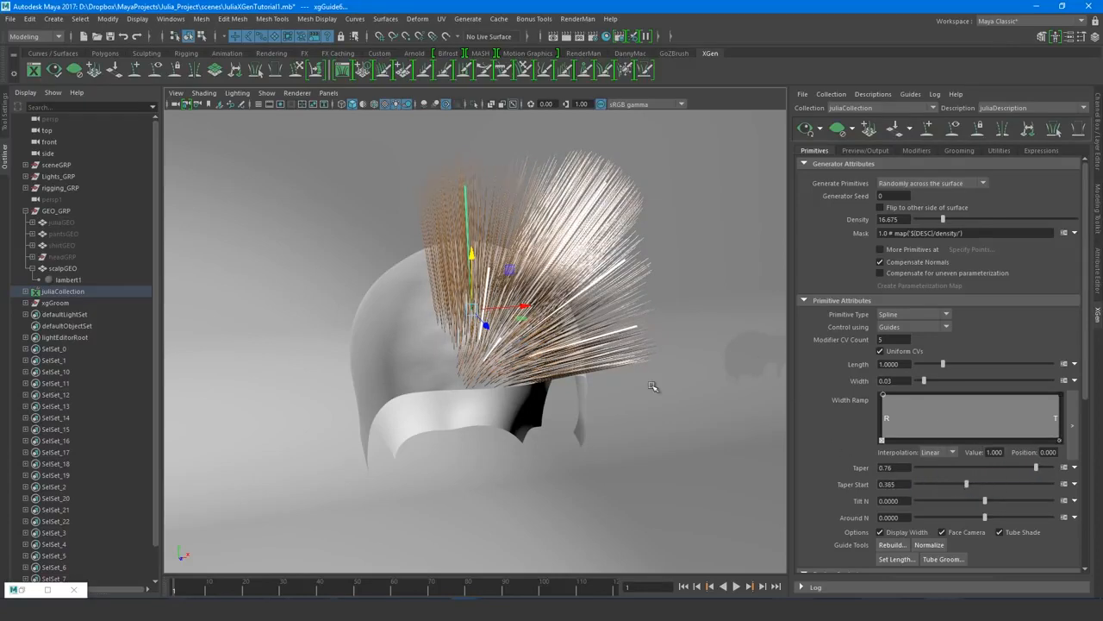
# - Clear the hair preview and bend the uppermost right-hand guide outward through its guide control points, returning to object mode
pyautogui.keyDown('alt'); pyautogui.moveTo(678, 362); pyautogui.dragTo(590, 266); pyautogui.keyUp('alt')
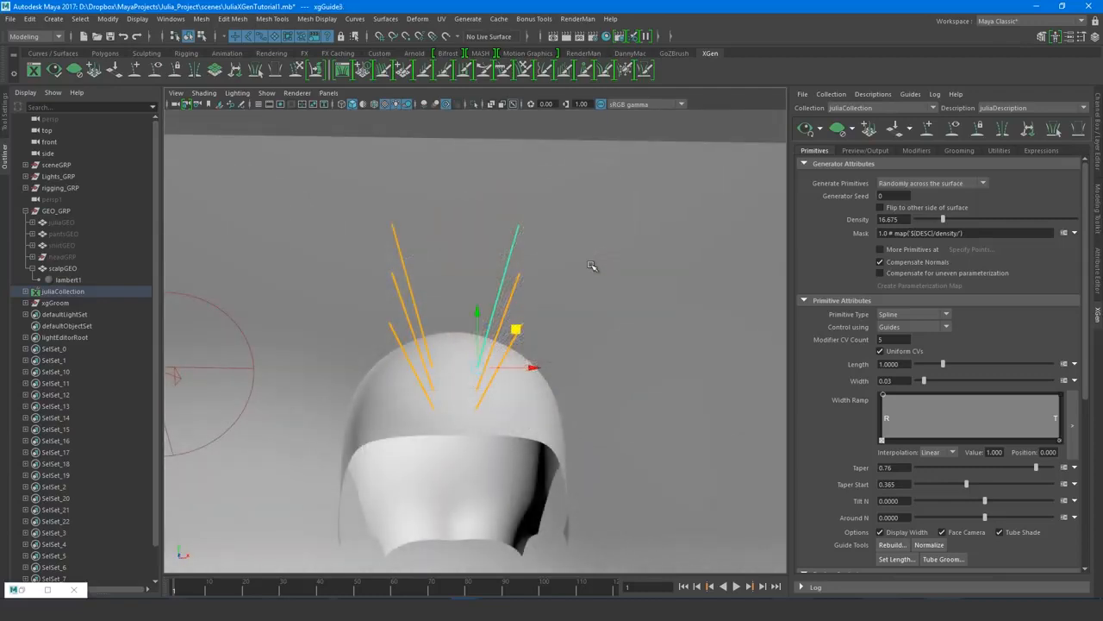
pyautogui.rightClick(513, 236)
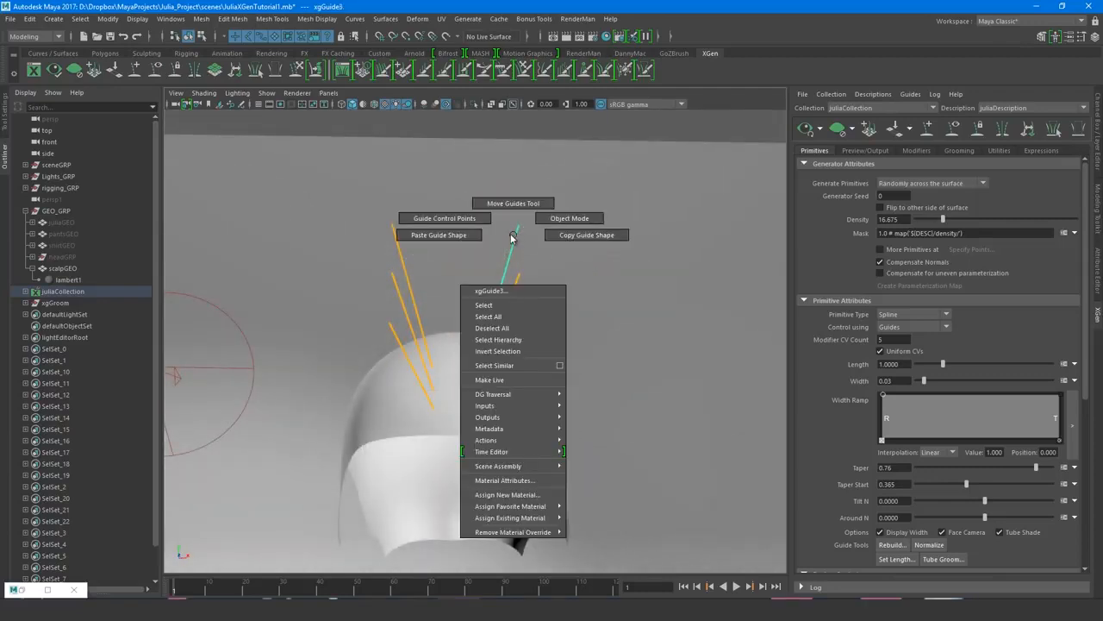
pyautogui.click(470, 219)
pyautogui.click(517, 227)
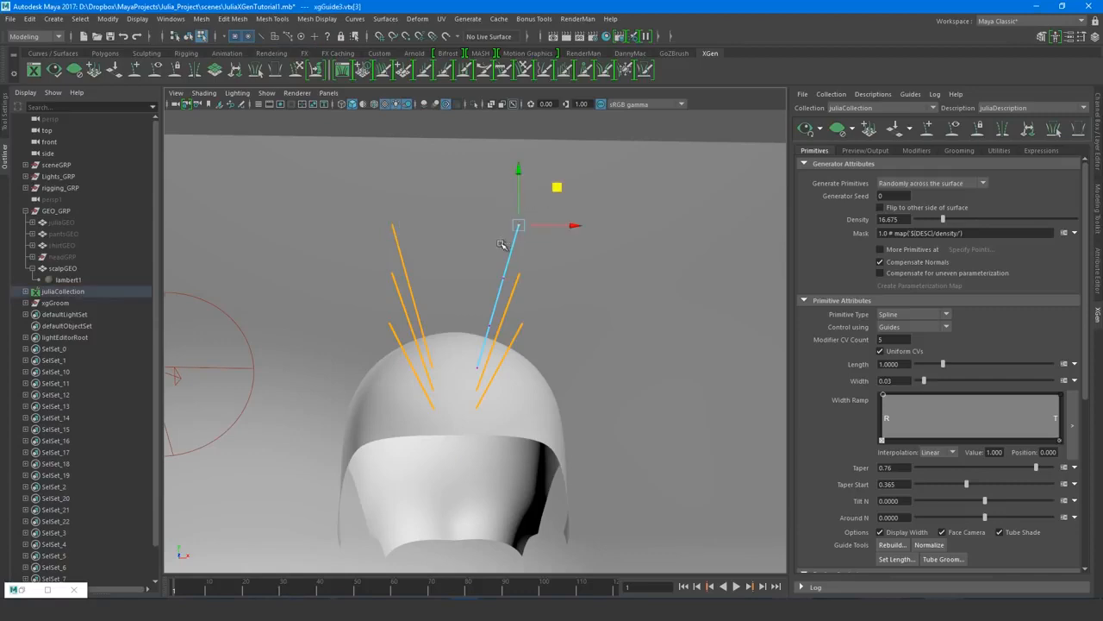
pyautogui.moveTo(517, 226); pyautogui.dragTo(517, 272)
pyautogui.click(503, 279)
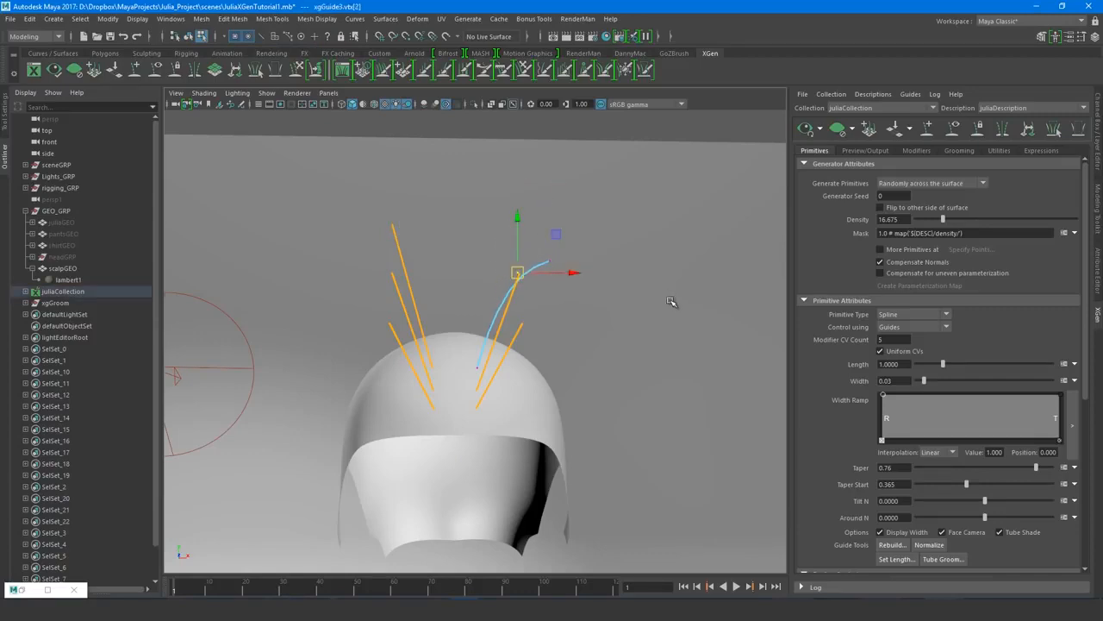
pyautogui.moveTo(512, 293); pyautogui.dragTo(592, 275, button='right')
# - Select the three right-hand guides and sculpt them into outward, downward curves with the Sculpt Guides brush, reducing the brush size
pyautogui.moveTo(626, 223); pyautogui.dragTo(507, 357)
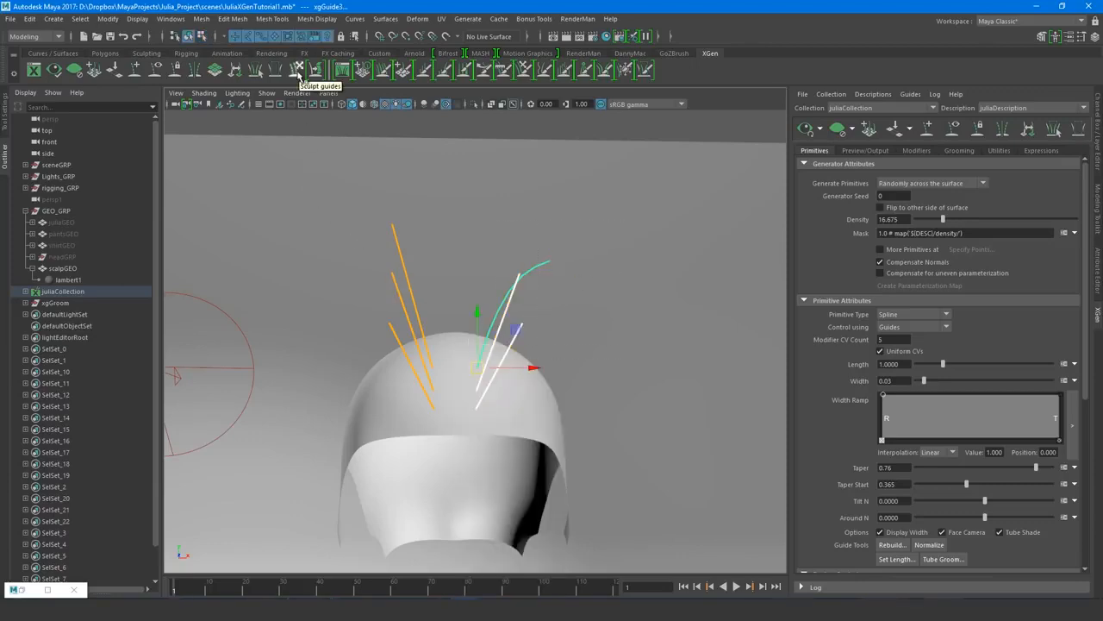
pyautogui.click(299, 71)
pyautogui.moveTo(547, 276); pyautogui.dragTo(579, 303)
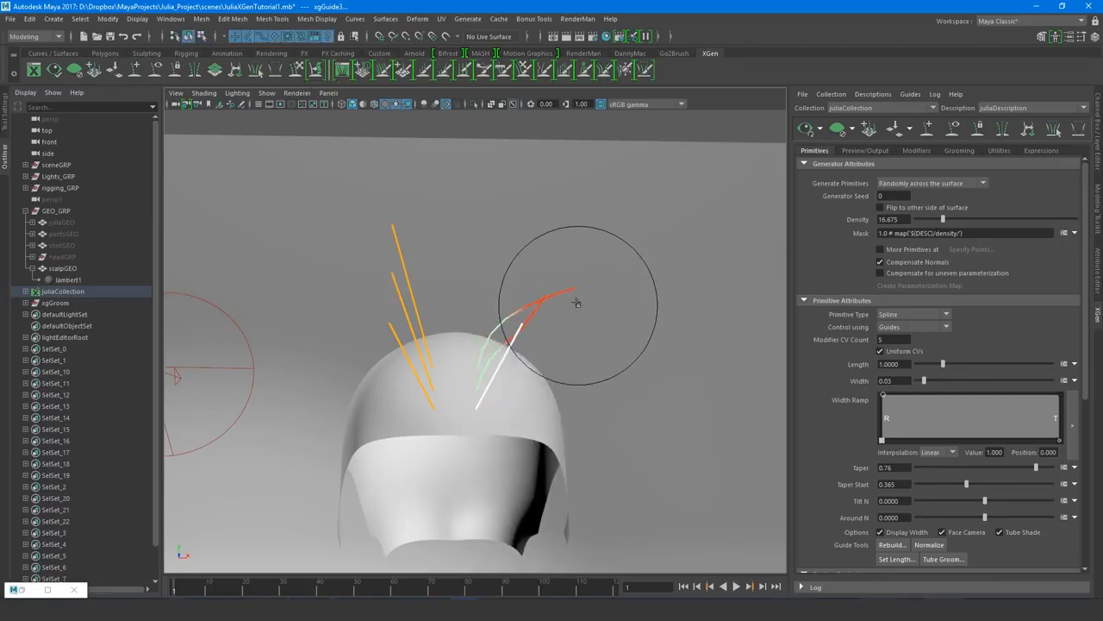
pyautogui.moveTo(586, 243); pyautogui.dragTo(648, 289)
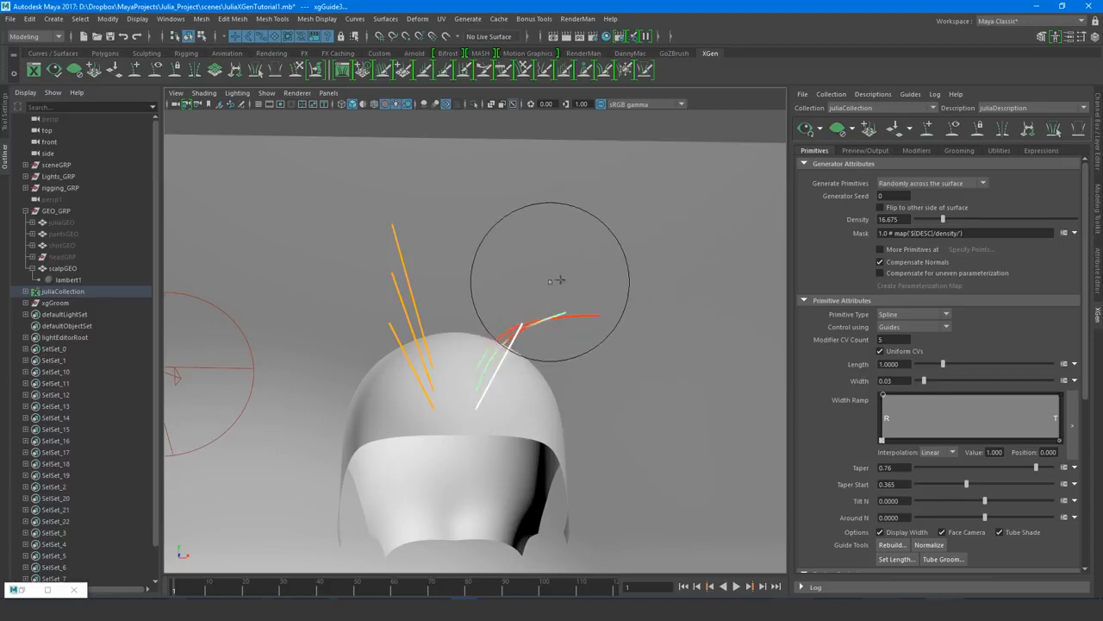
pyautogui.press('b')
pyautogui.moveTo(561, 281); pyautogui.dragTo(506, 286)
pyautogui.moveTo(509, 307)
pyautogui.keyDown('alt'); pyautogui.mouseDown()
pyautogui.moveTo(554, 323)
pyautogui.moveTo(613, 406)
pyautogui.moveTo(547, 291)
pyautogui.mouseUp(); pyautogui.keyUp('alt')
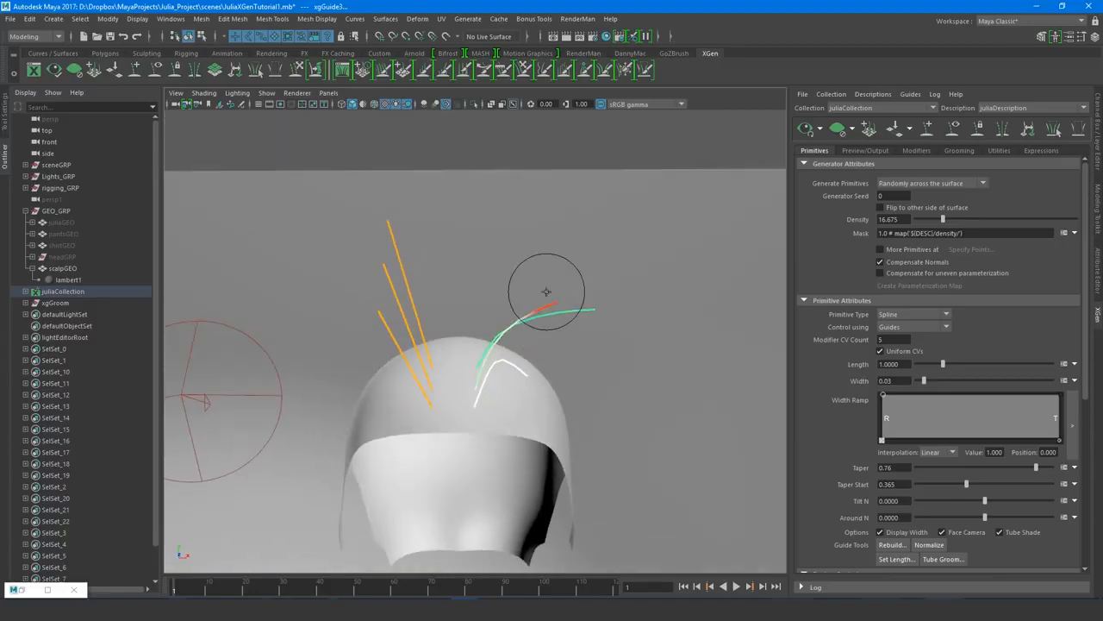
# - Select the three left-hand guides and sculpt them outward and down into curves with the Sculpt Guides brush
pyautogui.press('w')
pyautogui.moveTo(424, 234); pyautogui.dragTo(385, 312)
pyautogui.keyDown('alt'); pyautogui.moveTo(388, 297); pyautogui.dragTo(417, 257); pyautogui.keyUp('alt')
pyautogui.click(301, 71)
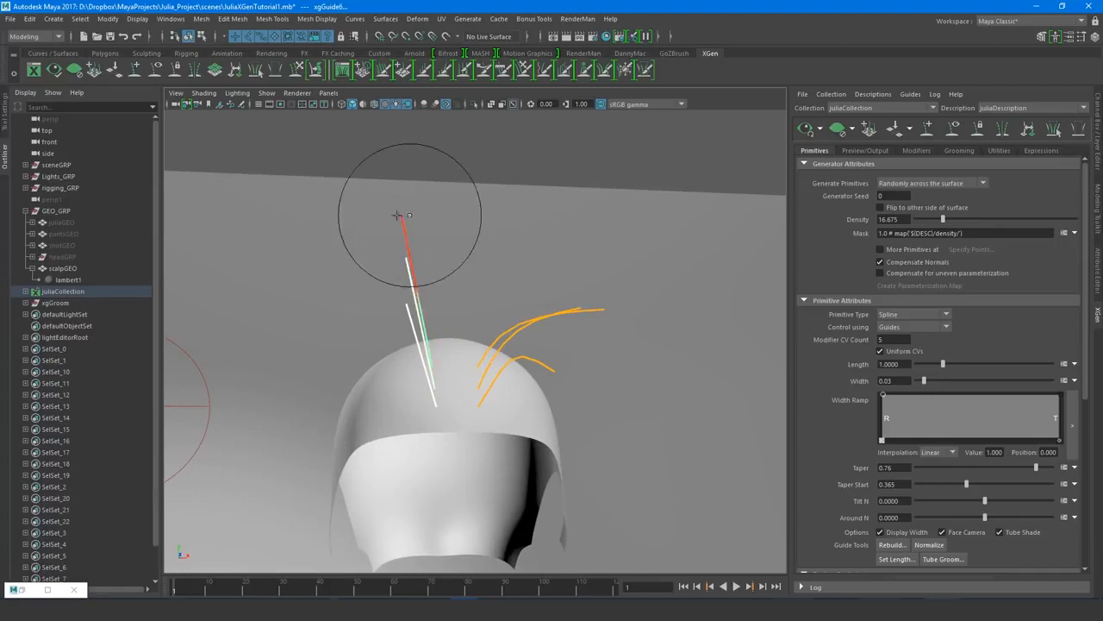
pyautogui.moveTo(411, 216); pyautogui.dragTo(264, 313)
pyautogui.moveTo(415, 309); pyautogui.dragTo(313, 409)
pyautogui.keyDown('alt'); pyautogui.moveTo(332, 323); pyautogui.dragTo(379, 305); pyautogui.keyUp('alt')
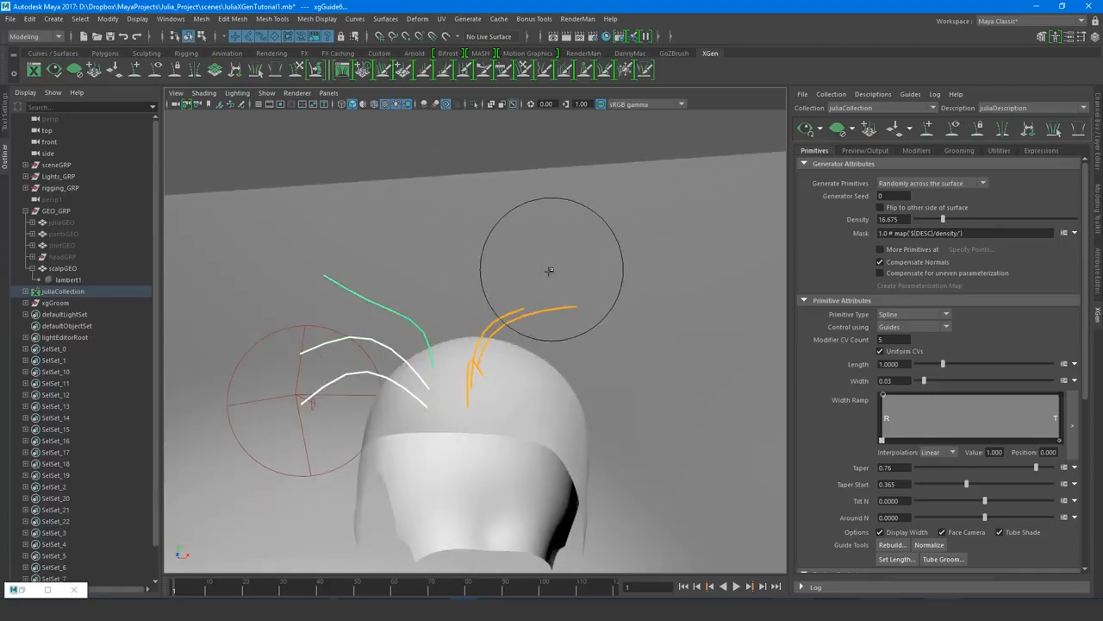
# - Select all six guides and check their control vertices, returning to object mode
pyautogui.press('w')
pyautogui.moveTo(566, 260); pyautogui.dragTo(361, 396)
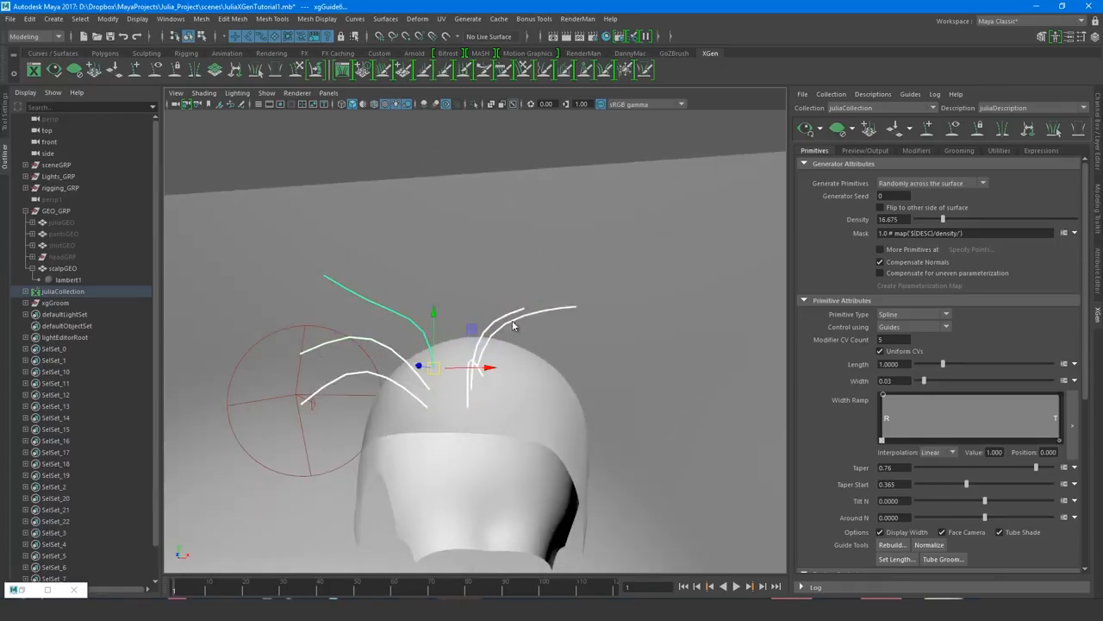
pyautogui.moveTo(512, 315); pyautogui.dragTo(478, 300, button='right')
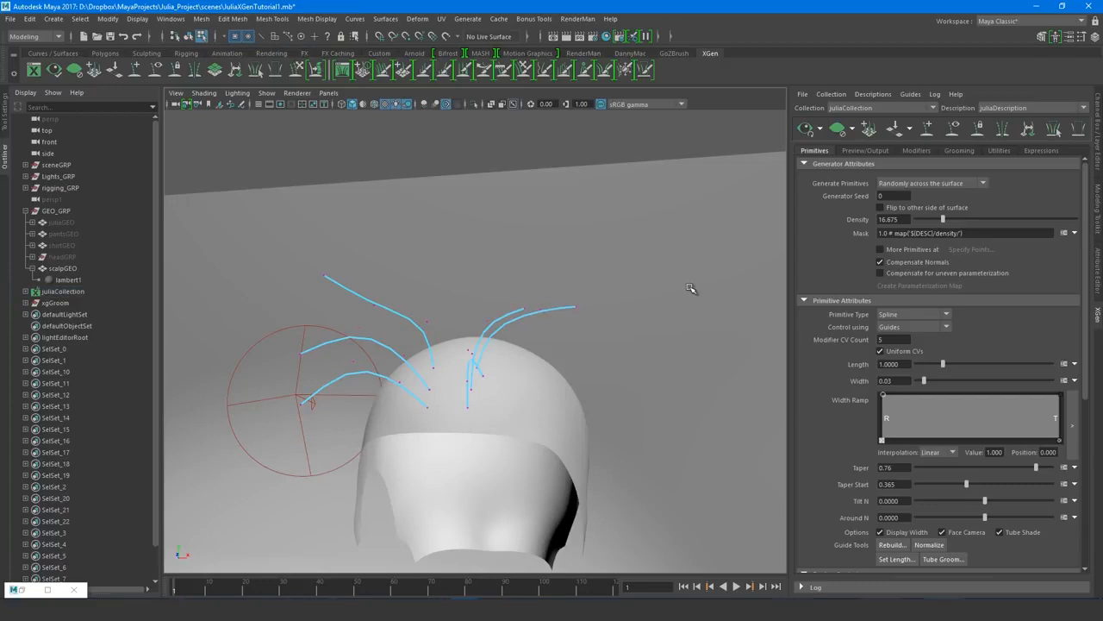
pyautogui.moveTo(512, 317); pyautogui.dragTo(617, 287, button='right')
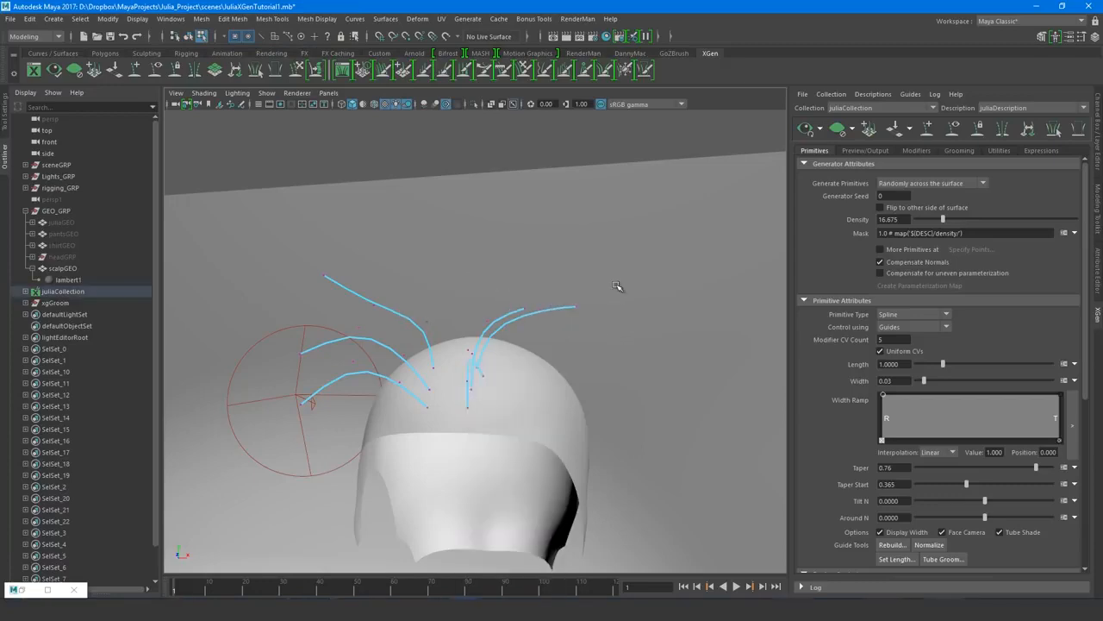
# - Rebuild all six selected guides with a new CV count and check their control vertices
pyautogui.moveTo(682, 251); pyautogui.dragTo(395, 382)
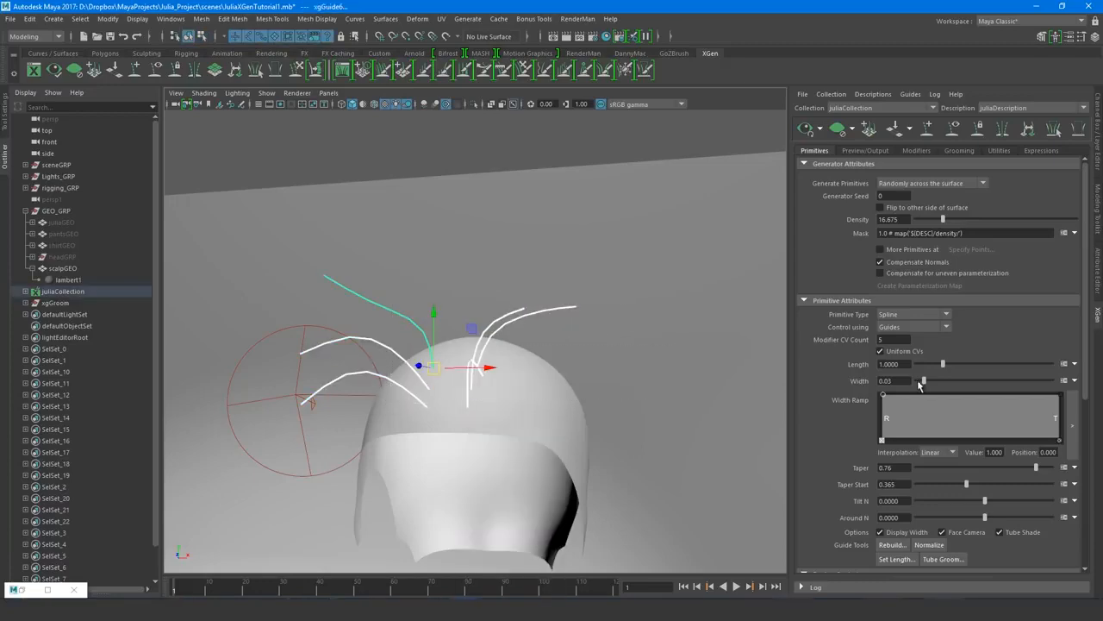
pyautogui.click(891, 545)
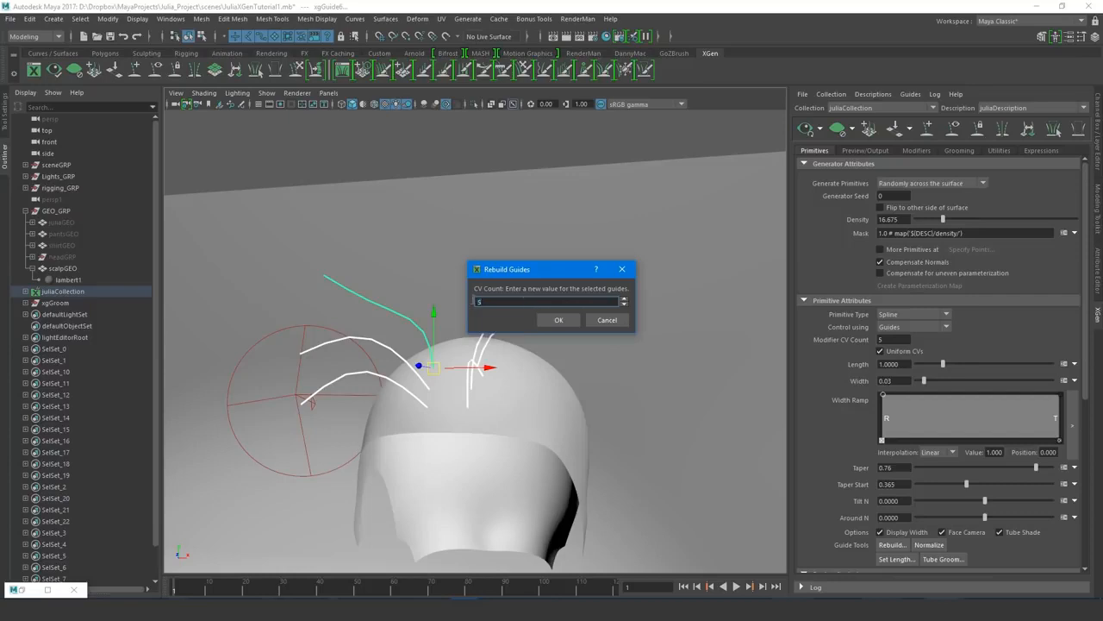
pyautogui.click(569, 322)
pyautogui.moveTo(523, 321); pyautogui.dragTo(537, 266, button='right')
pyautogui.keyDown('alt'); pyautogui.moveTo(537, 266); pyautogui.dragTo(523, 322); pyautogui.keyUp('alt')
pyautogui.moveTo(522, 322); pyautogui.dragTo(560, 293, button='right')
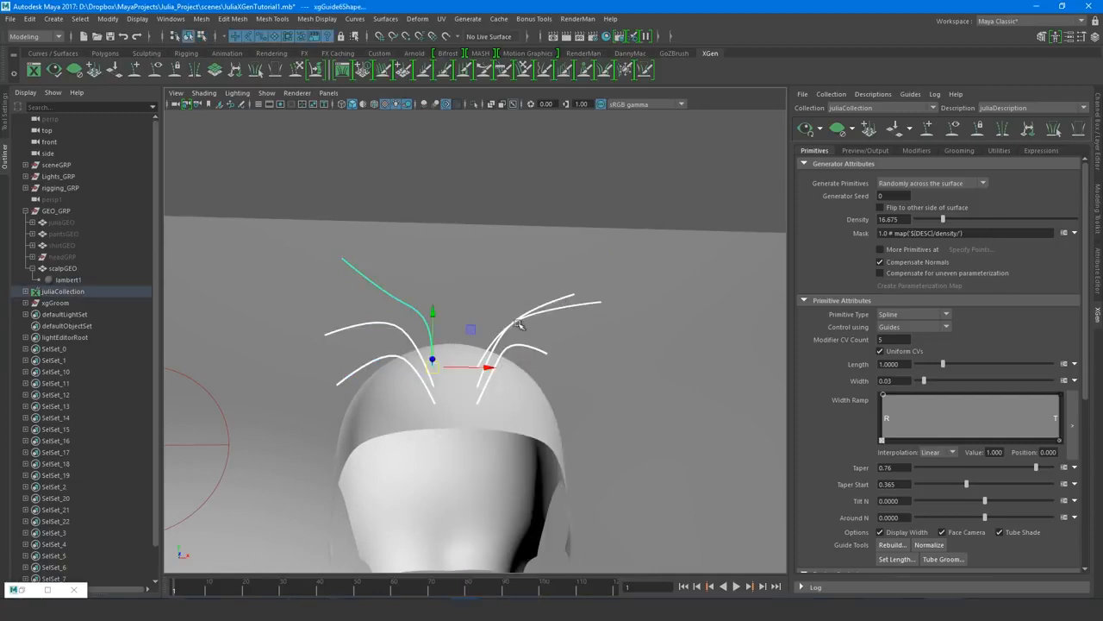
# - Shape the rebuilt guides into smooth outward and downward curves with the Sculpt Guides brush
pyautogui.click(306, 71)
pyautogui.moveTo(542, 254)
pyautogui.mouseDown()
pyautogui.moveTo(591, 340)
pyautogui.moveTo(593, 397)
pyautogui.moveTo(647, 361)
pyautogui.moveTo(588, 331)
pyautogui.moveTo(394, 287)
pyautogui.moveTo(291, 301)
pyautogui.moveTo(290, 382)
pyautogui.moveTo(523, 345)
pyautogui.moveTo(630, 456)
pyautogui.moveTo(673, 397)
pyautogui.mouseUp()
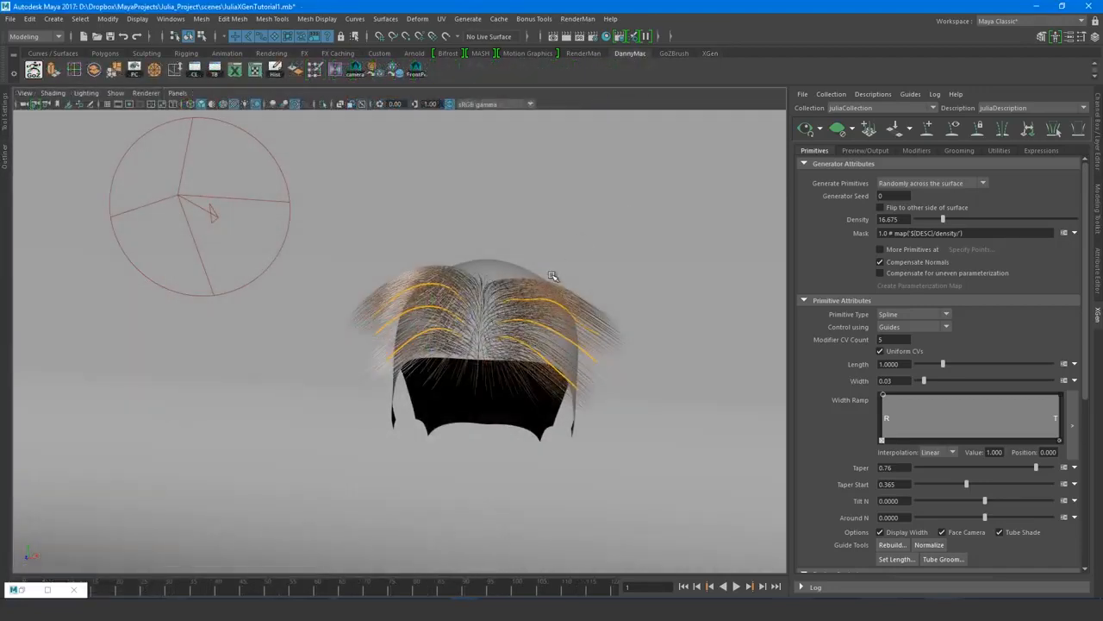
pyautogui.moveTo(558, 279)
pyautogui.keyDown('alt'); pyautogui.mouseDown()
pyautogui.moveTo(608, 275)
pyautogui.moveTo(578, 275)
pyautogui.mouseUp(); pyautogui.keyUp('alt')
pyautogui.moveTo(543, 275)
pyautogui.keyDown('alt'); pyautogui.mouseDown()
pyautogui.moveTo(508, 273)
pyautogui.moveTo(560, 277)
pyautogui.mouseUp(); pyautogui.keyUp('alt')
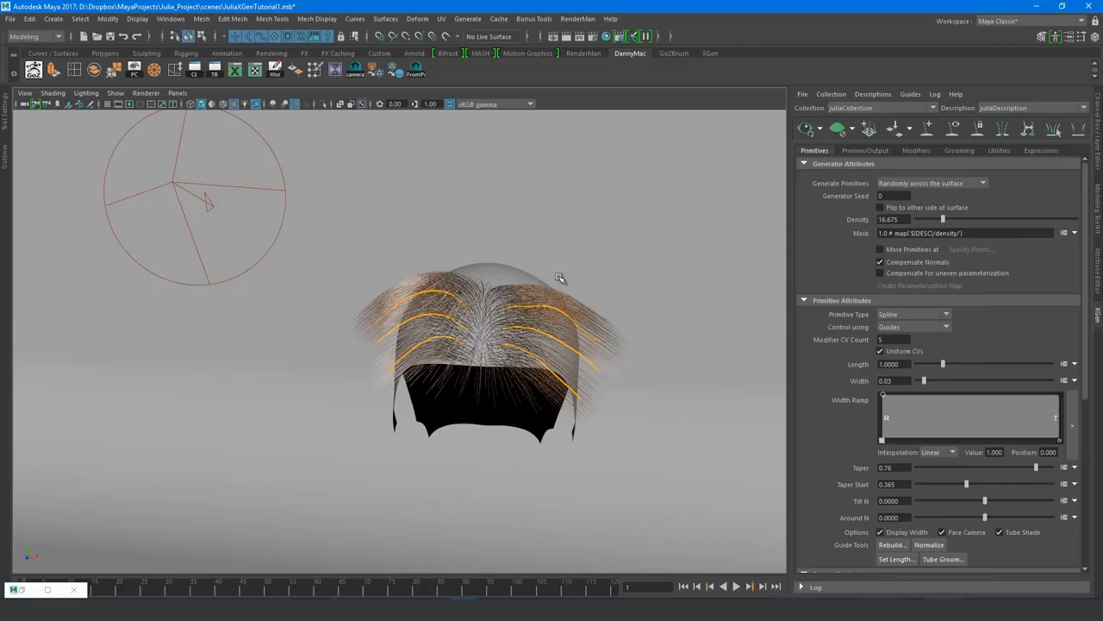
# - Create a region map named juliaRegion with a map resolution of 30 and red as the start colour
pyautogui.scroll(-5, 804, 209)
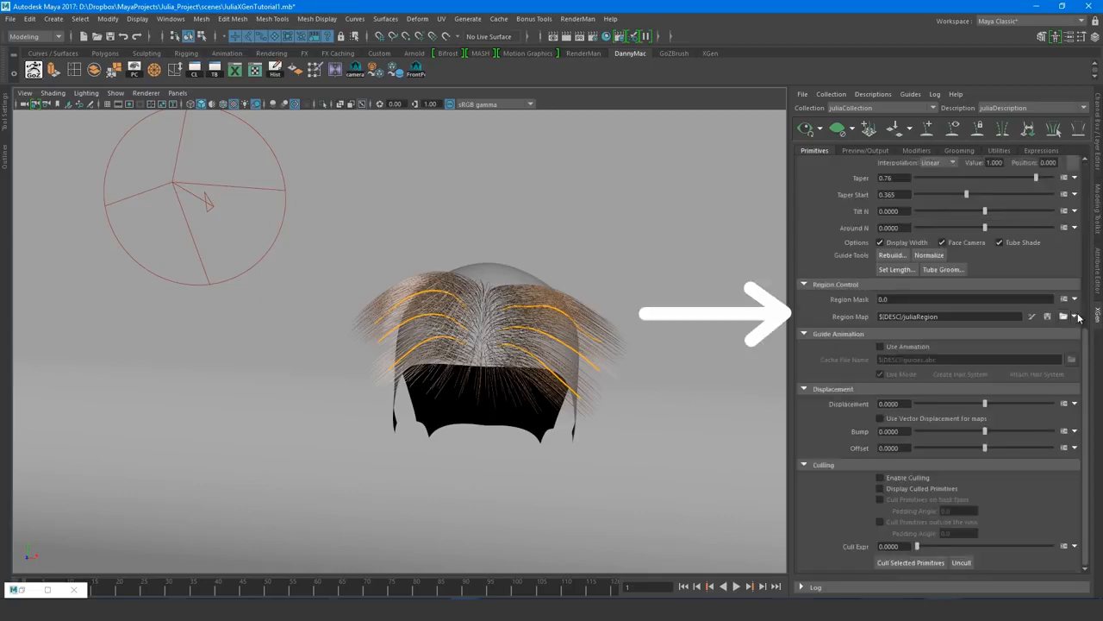
pyautogui.click(1073, 331)
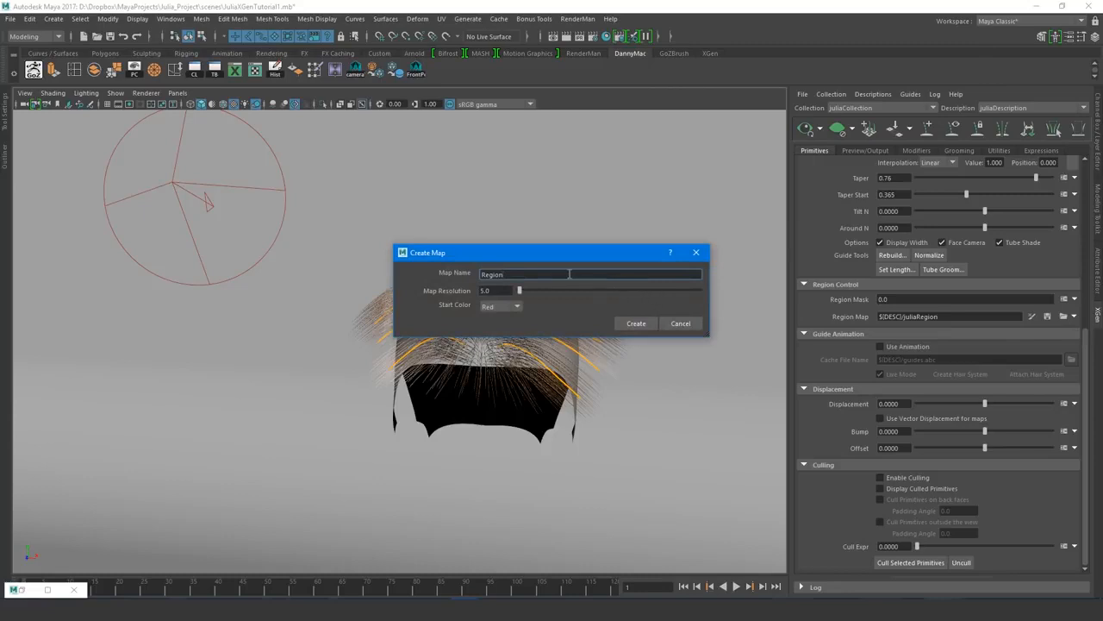
pyautogui.moveTo(570, 275); pyautogui.dragTo(313, 263)
pyautogui.write('juliaRegion')
pyautogui.press('Tab')
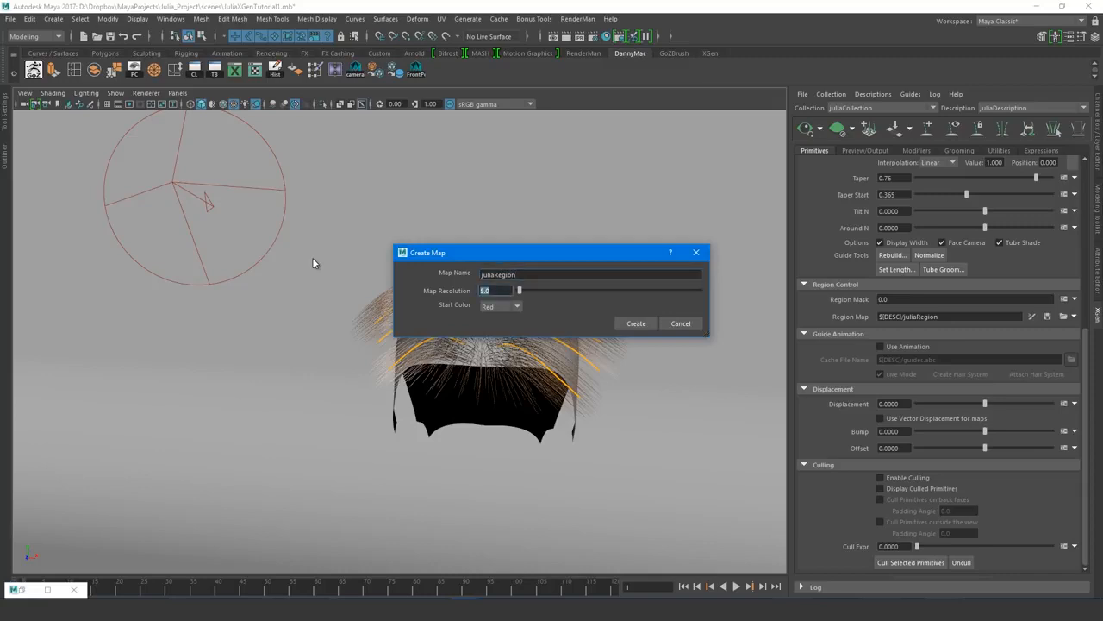
pyautogui.write('30')
pyautogui.press('Return')
pyautogui.click(640, 327)
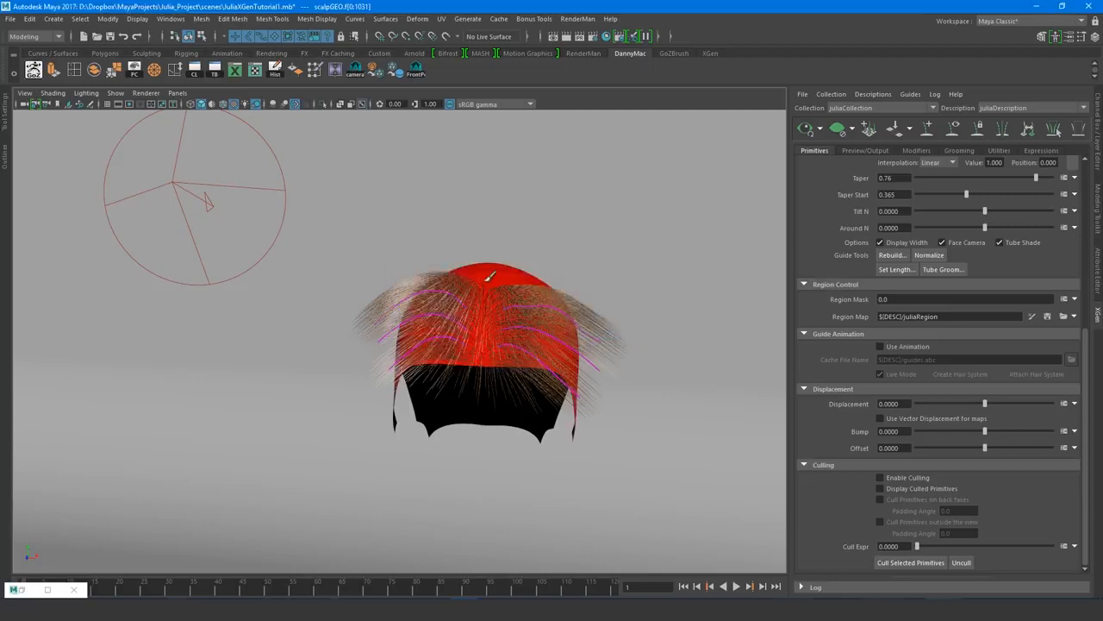
# - Set the 3D Paint Tool to the solid Artisan brush, check its stroke options and choose red as the paint colour
pyautogui.click(6, 120)
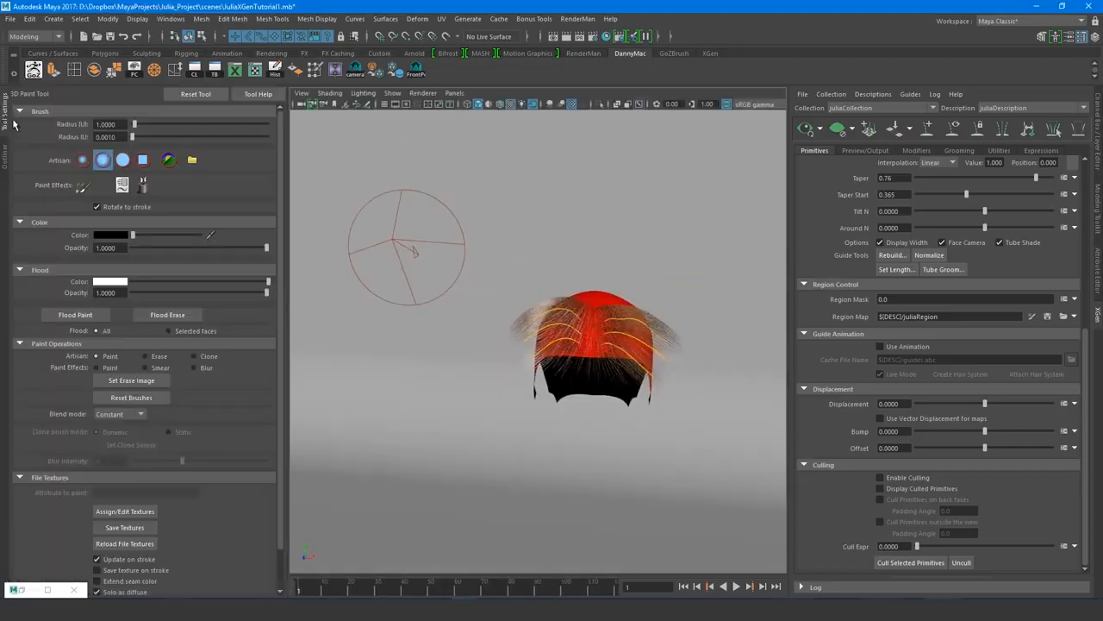
pyautogui.click(123, 159)
pyautogui.scroll(-2, 211, 288)
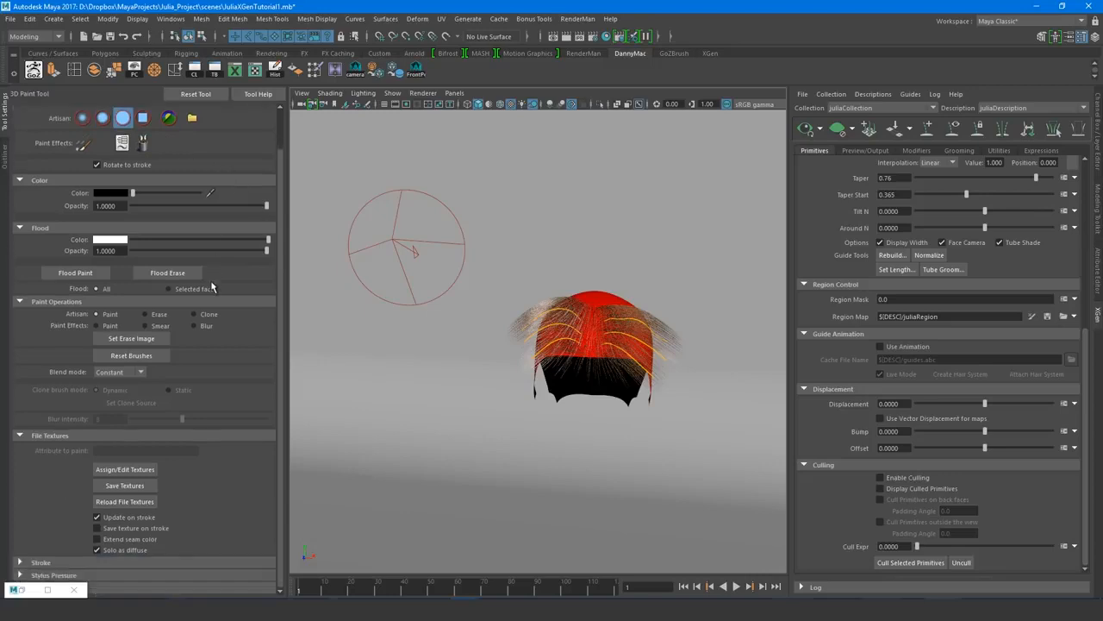
pyautogui.scroll(-5, 211, 288)
pyautogui.click(97, 407)
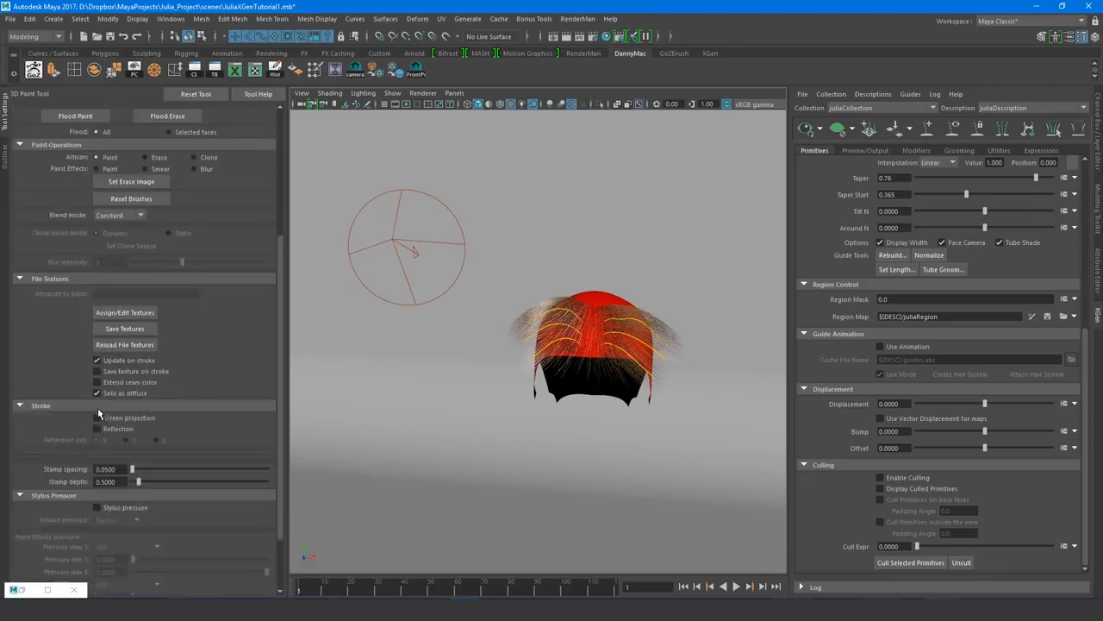
pyautogui.scroll(6, 228, 419)
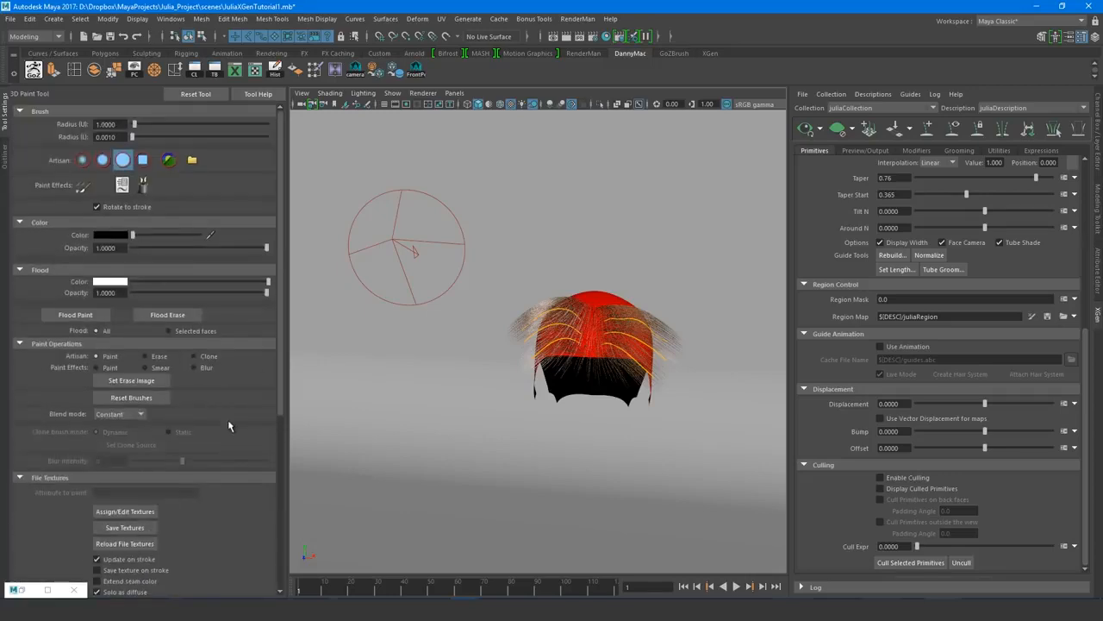
pyautogui.click(117, 235)
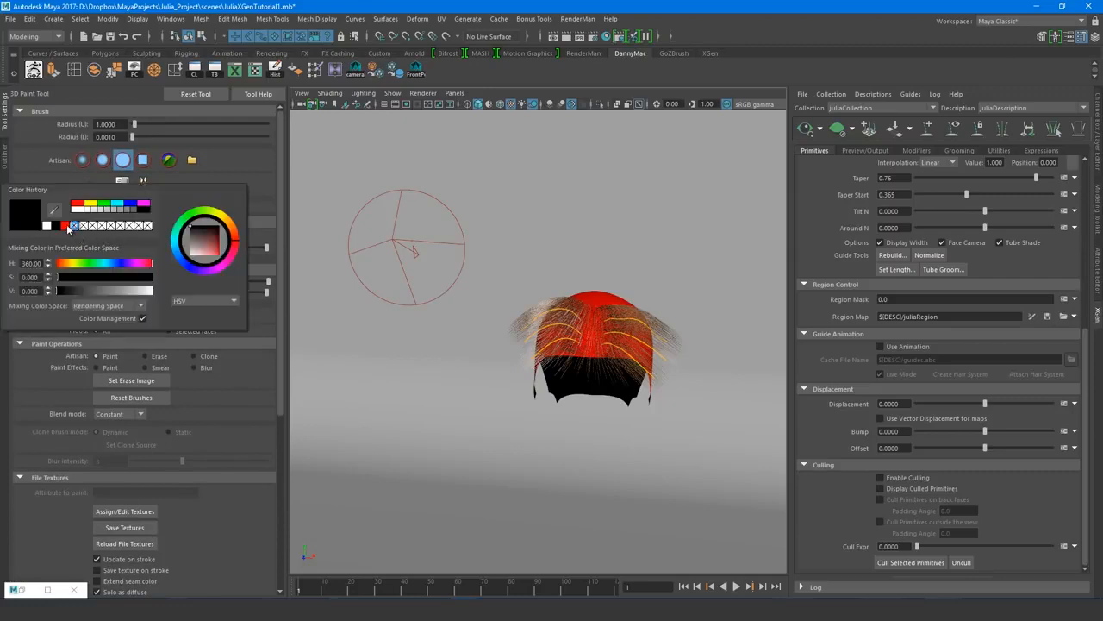
pyautogui.click(67, 222)
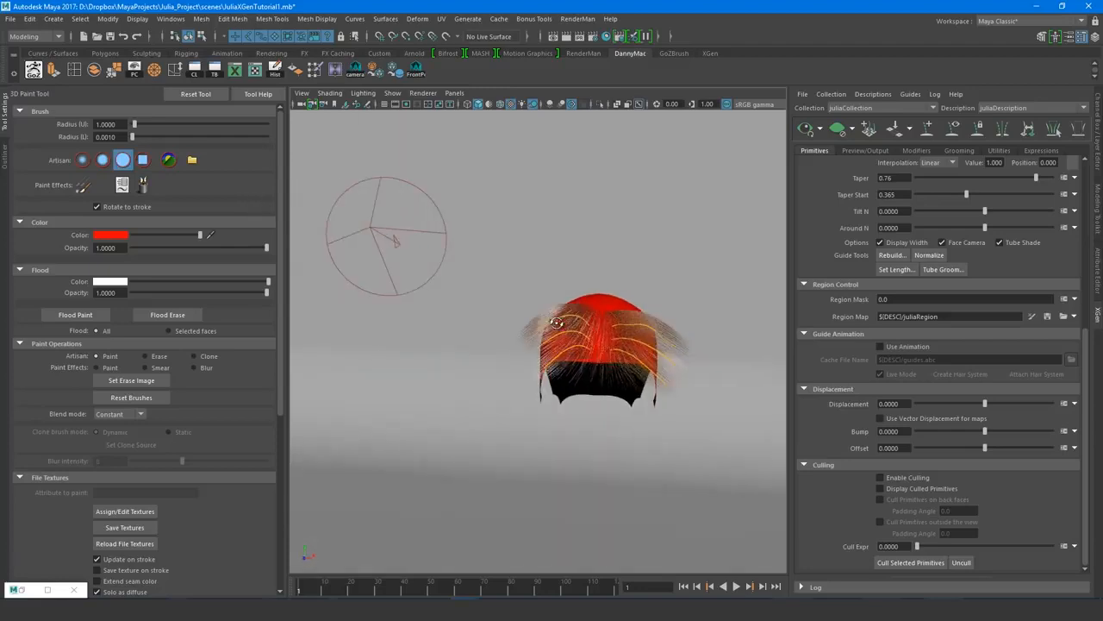
# - Paint a cyan region on the left-hand side of the scalp's parting, clear the hair preview and clean the region's edges with red
pyautogui.scroll(5, 595, 326)
pyautogui.scroll(-2, 594, 326)
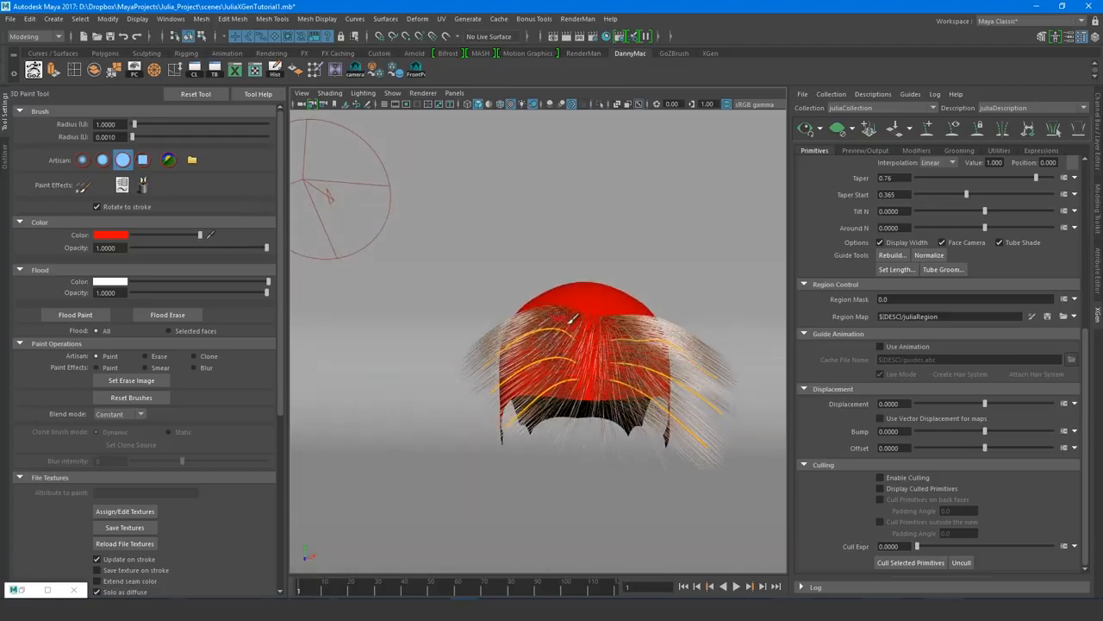
pyautogui.moveTo(571, 312)
pyautogui.mouseDown()
pyautogui.moveTo(580, 392)
pyautogui.moveTo(556, 353)
pyautogui.moveTo(566, 319)
pyautogui.moveTo(561, 402)
pyautogui.mouseUp()
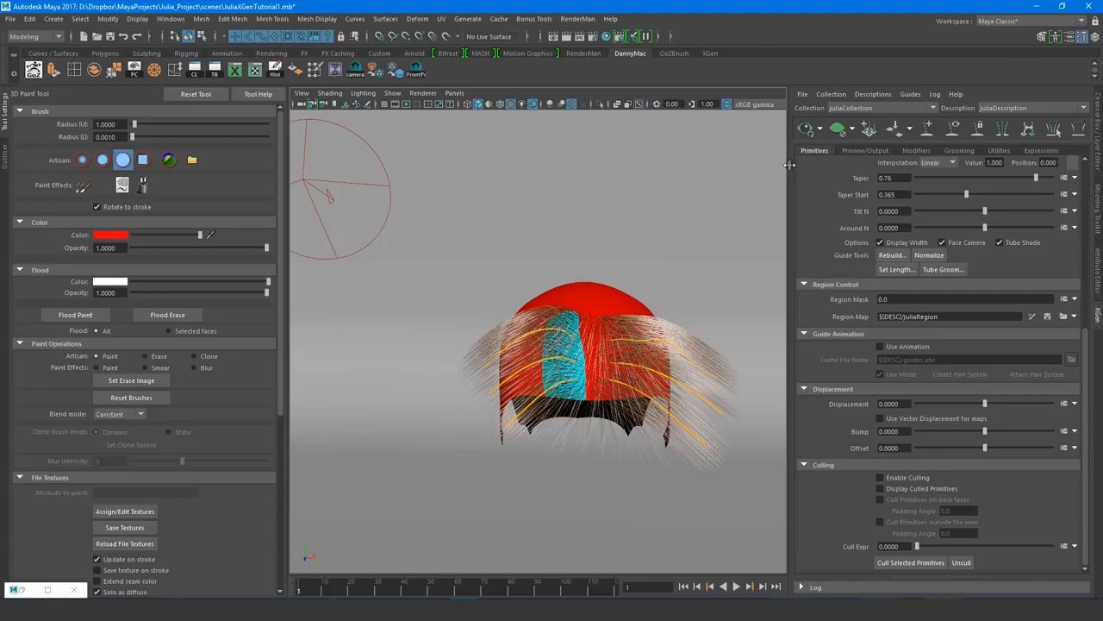
pyautogui.click(837, 129)
pyautogui.moveTo(642, 304)
pyautogui.keyDown('alt'); pyautogui.mouseDown()
pyautogui.moveTo(579, 362)
pyautogui.moveTo(581, 417)
pyautogui.mouseUp(); pyautogui.keyUp('alt')
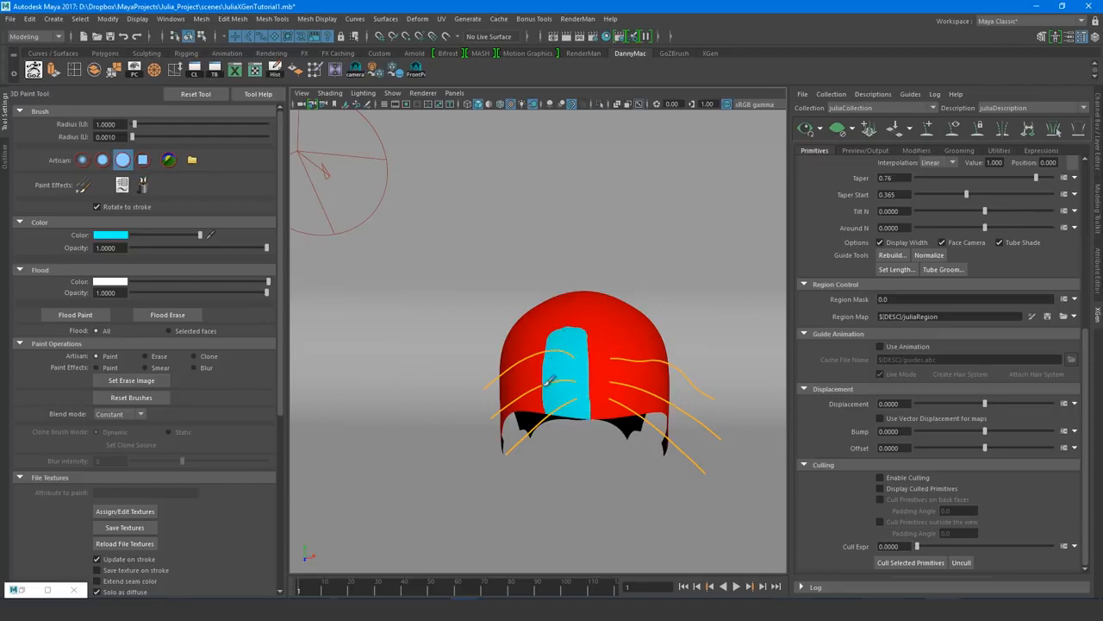
pyautogui.moveTo(552, 328); pyautogui.dragTo(545, 407)
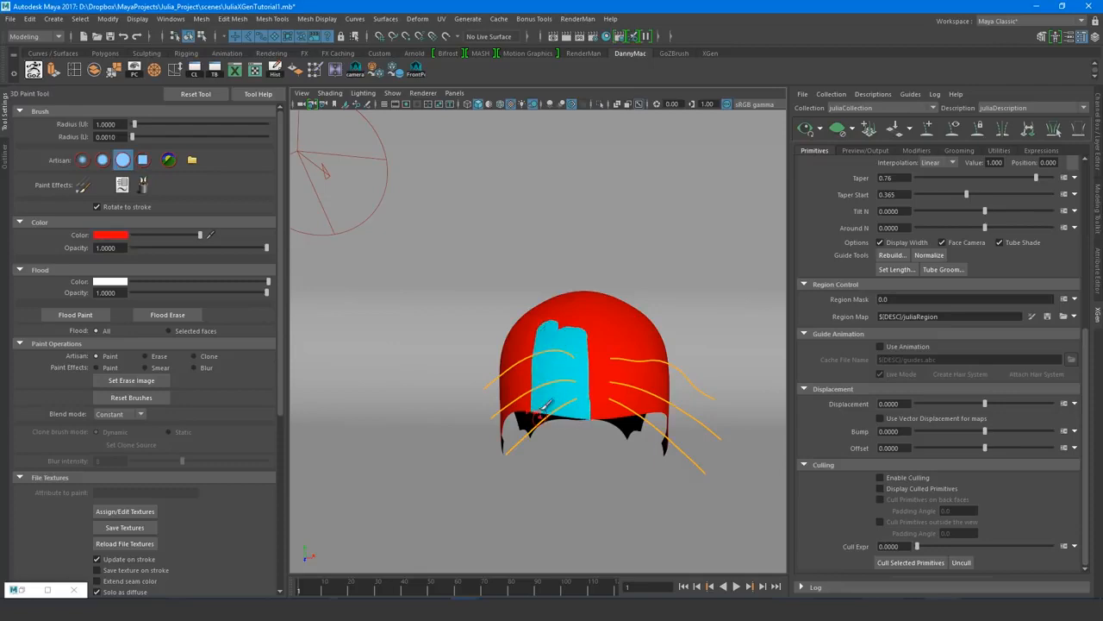
pyautogui.moveTo(520, 322)
pyautogui.mouseDown()
pyautogui.moveTo(601, 320)
pyautogui.moveTo(589, 359)
pyautogui.moveTo(596, 410)
pyautogui.mouseUp()
pyautogui.moveTo(583, 332)
pyautogui.keyDown('ctrl'); pyautogui.mouseDown()
pyautogui.moveTo(583, 432)
pyautogui.moveTo(603, 380)
pyautogui.moveTo(603, 422)
pyautogui.mouseUp(); pyautogui.keyUp('ctrl')
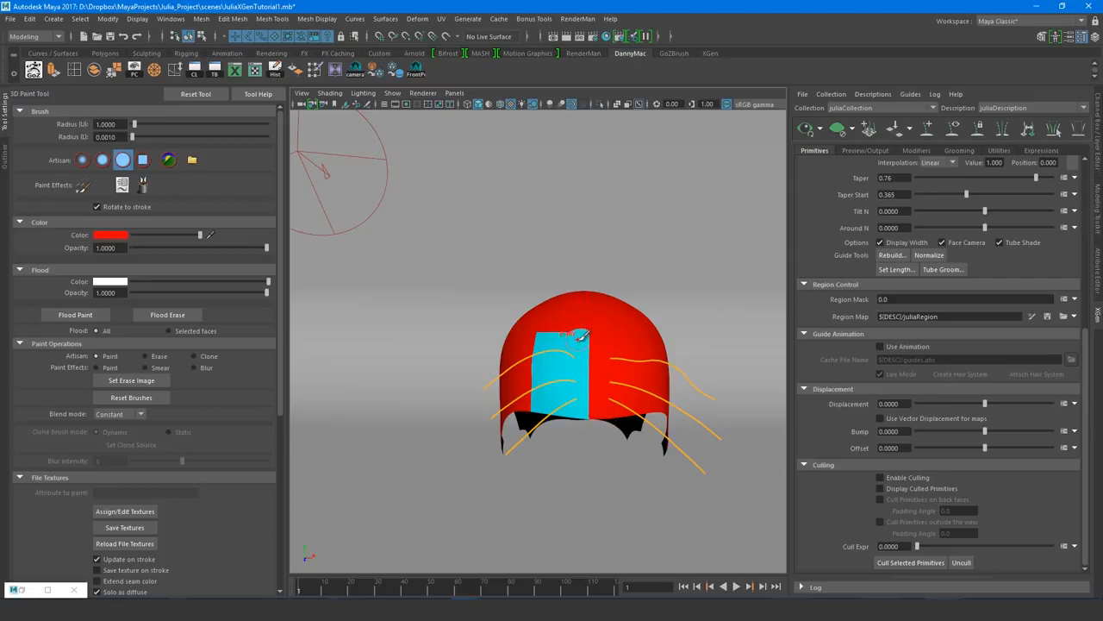
pyautogui.keyDown('ctrl'); pyautogui.moveTo(583, 333); pyautogui.dragTo(583, 429); pyautogui.keyUp('ctrl')
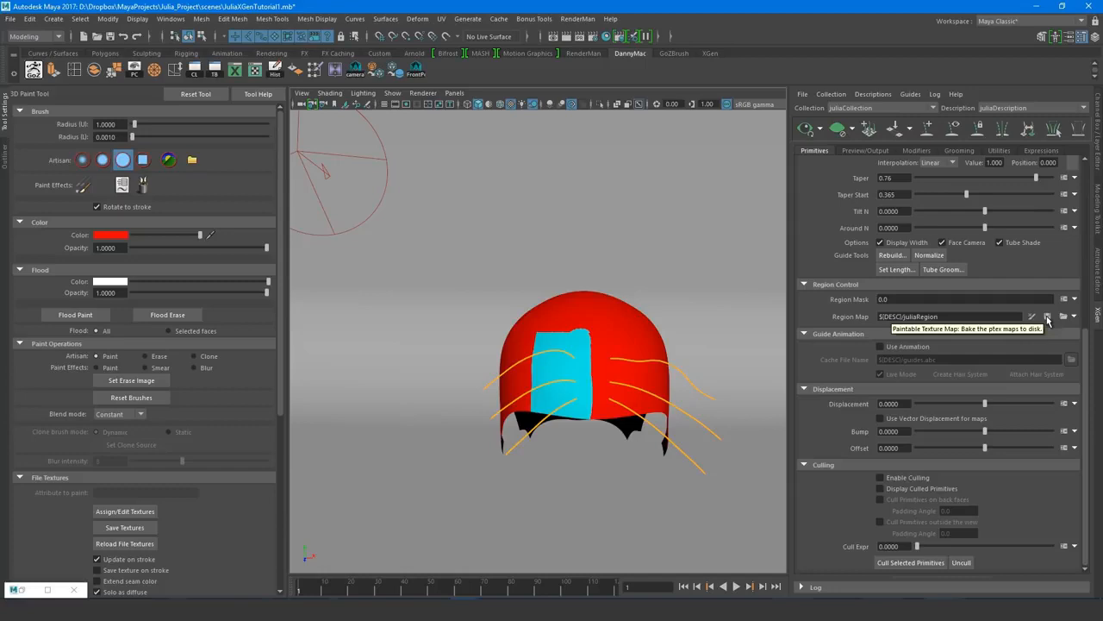
# - Bake the painted region map to disk and set the Region Mask to 1
pyautogui.click(1047, 319)
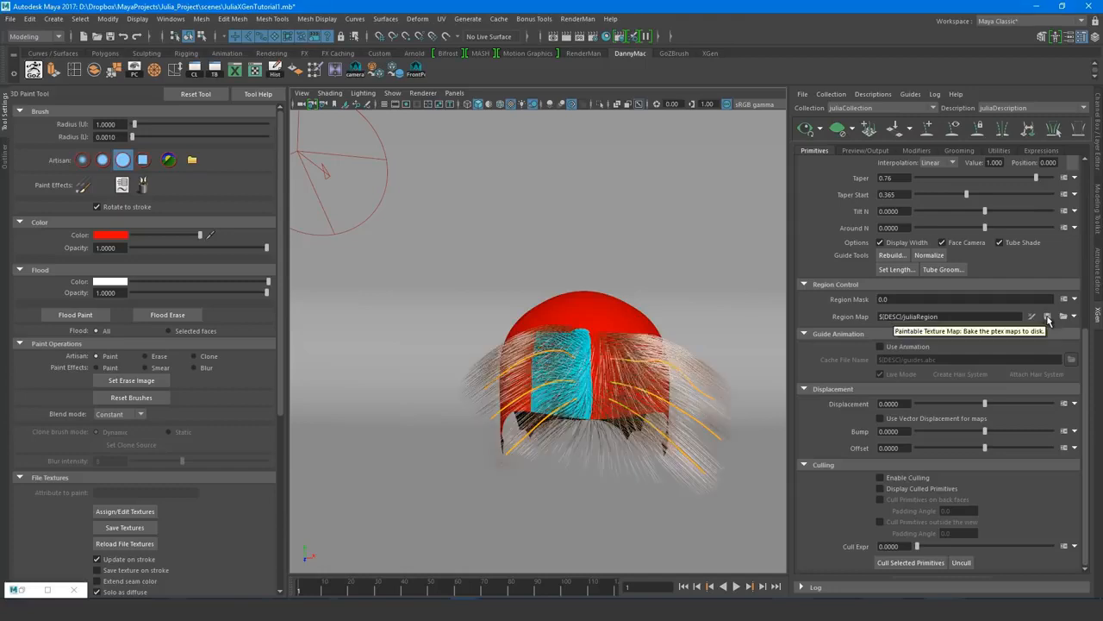
pyautogui.click(905, 297)
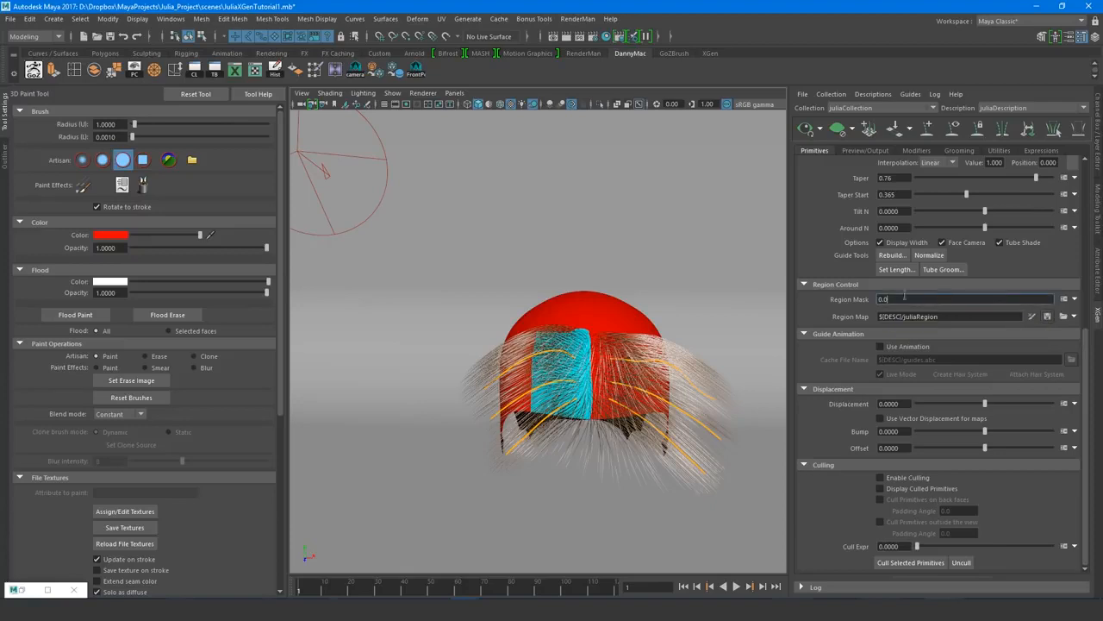
pyautogui.moveTo(812, 316)
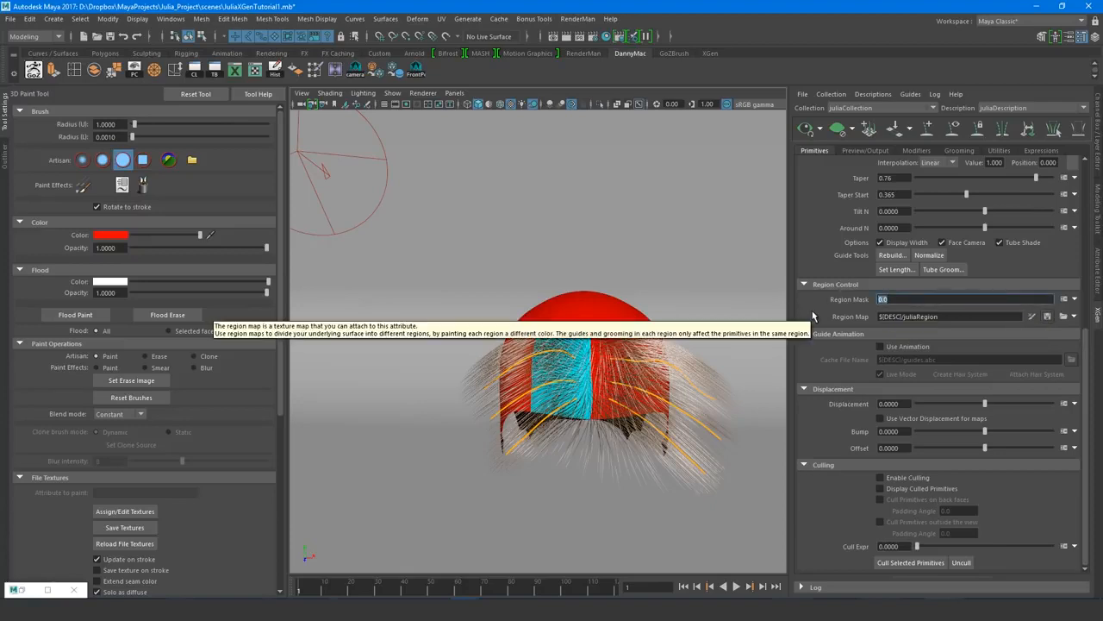
pyautogui.write('1')
pyautogui.press('Return')
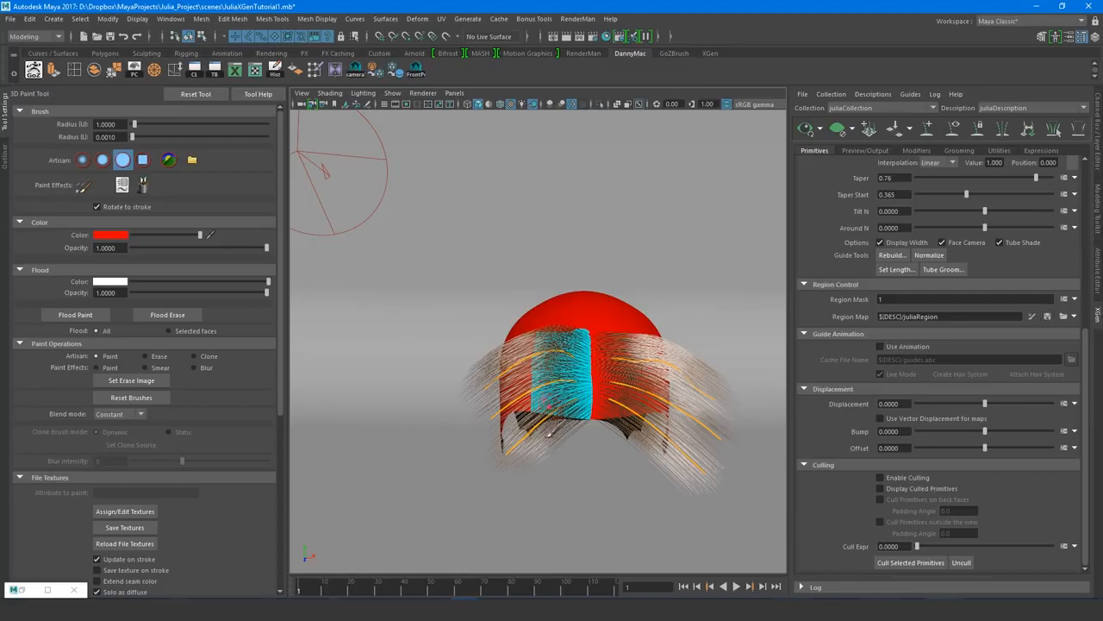
# - Switch from the paint tool to the Move tool, hide the tool settings and examine the hair parting
pyautogui.keyDown('alt'); pyautogui.moveTo(552, 431); pyautogui.dragTo(583, 348); pyautogui.keyUp('alt')
pyautogui.keyDown('alt'); pyautogui.moveTo(571, 369); pyautogui.dragTo(608, 379, button='right'); pyautogui.keyUp('alt')
pyautogui.press('w')
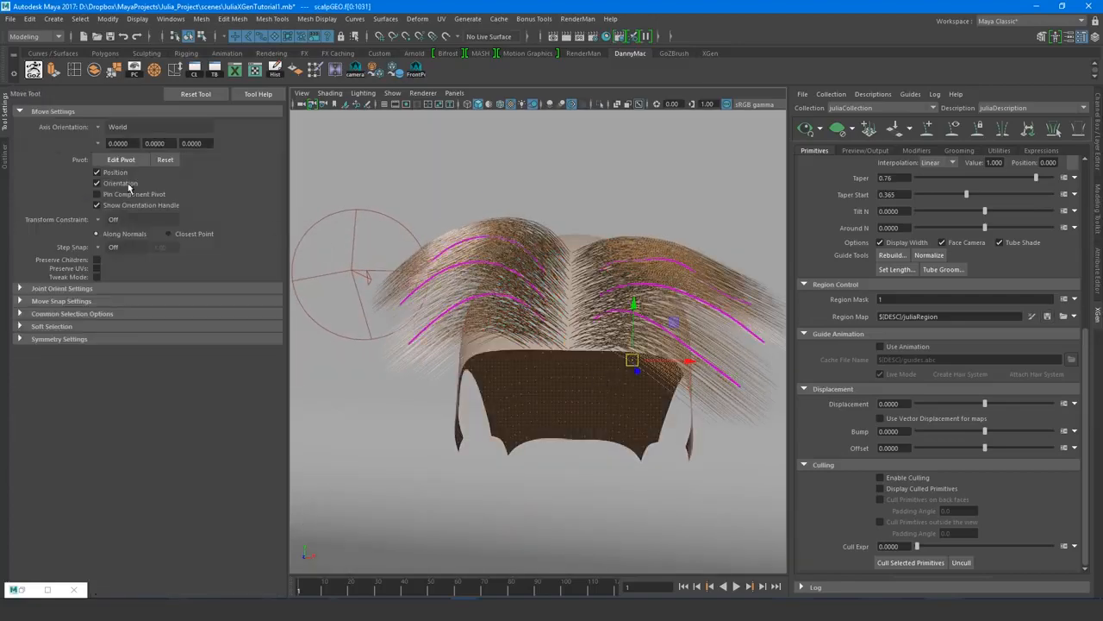
pyautogui.click(7, 122)
pyautogui.keyDown('alt'); pyautogui.moveTo(340, 238); pyautogui.dragTo(605, 294); pyautogui.keyUp('alt')
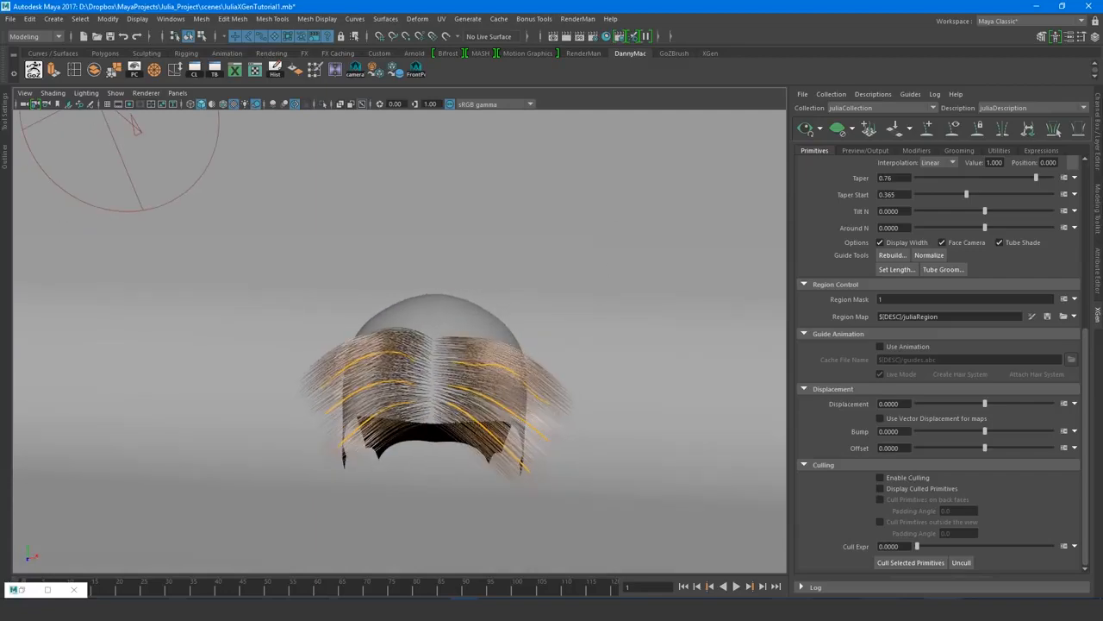
pyautogui.keyDown('alt'); pyautogui.moveTo(570, 380); pyautogui.dragTo(647, 392, button='right'); pyautogui.keyUp('alt')
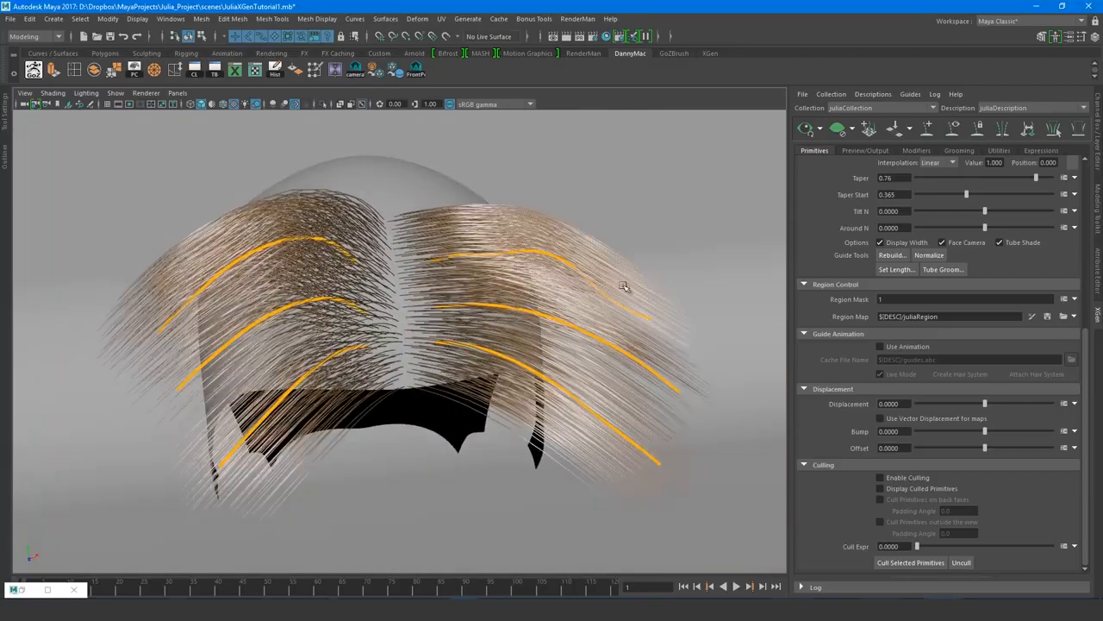
# - Raise the middle control vertices of the three right-hand guides into a tall arch and update the hair preview
pyautogui.moveTo(651, 278); pyautogui.dragTo(524, 467)
pyautogui.moveTo(592, 298); pyautogui.dragTo(522, 296, button='right')
pyautogui.moveTo(562, 234); pyautogui.dragTo(474, 421)
pyautogui.moveTo(528, 324); pyautogui.dragTo(548, 164)
pyautogui.click(809, 137)
# - Reposition the lower control vertices of the right-hand guides so their tips flick outward, and update the hair preview
pyautogui.moveTo(677, 280); pyautogui.dragTo(548, 480)
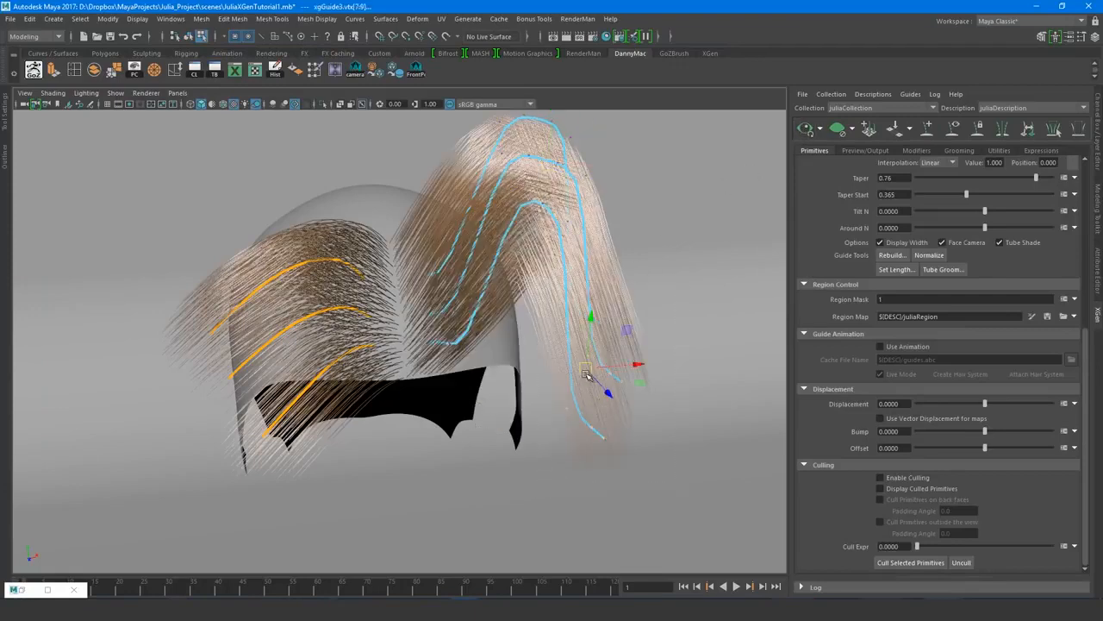
pyautogui.moveTo(590, 377); pyautogui.dragTo(601, 324)
pyautogui.click(642, 273)
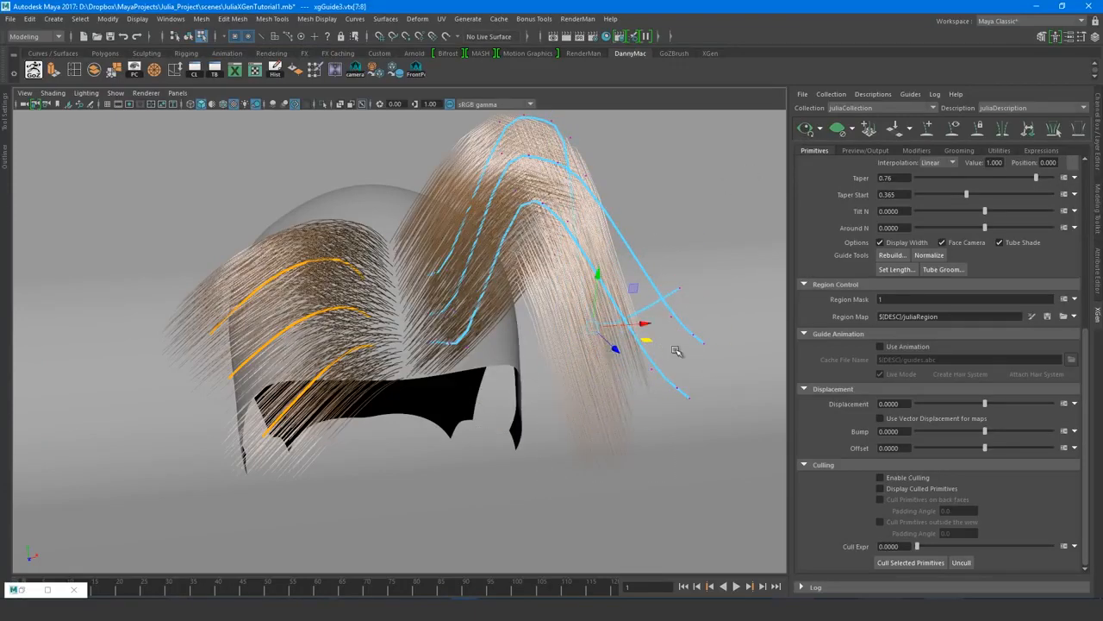
pyautogui.click(652, 371)
pyautogui.moveTo(652, 371); pyautogui.dragTo(562, 387)
pyautogui.click(671, 316)
pyautogui.moveTo(672, 317); pyautogui.dragTo(564, 330)
pyautogui.keyDown('alt'); pyautogui.moveTo(634, 320); pyautogui.dragTo(451, 340); pyautogui.keyUp('alt')
pyautogui.click(806, 129)
# - Set the hair primitives' Modifier CV Count to 30
pyautogui.moveTo(536, 268)
pyautogui.keyDown('alt'); pyautogui.mouseDown()
pyautogui.moveTo(555, 261)
pyautogui.moveTo(527, 273)
pyautogui.mouseUp(); pyautogui.keyUp('alt')
pyautogui.keyDown('alt'); pyautogui.moveTo(526, 274); pyautogui.dragTo(495, 337, button='right'); pyautogui.keyUp('alt')
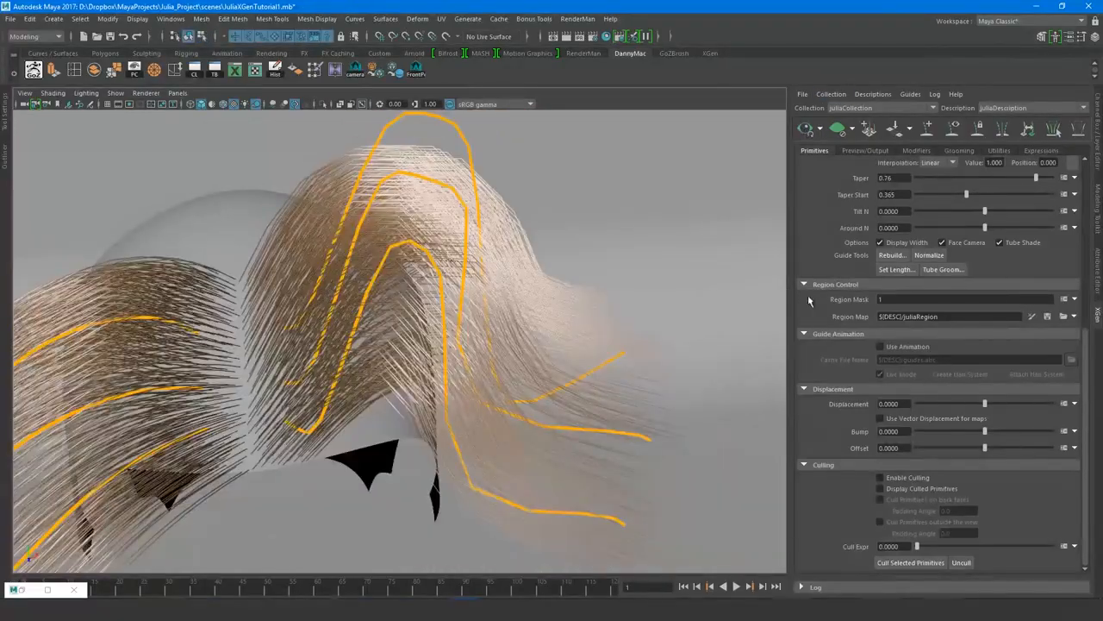
pyautogui.scroll(7, 808, 300)
pyautogui.click(891, 342)
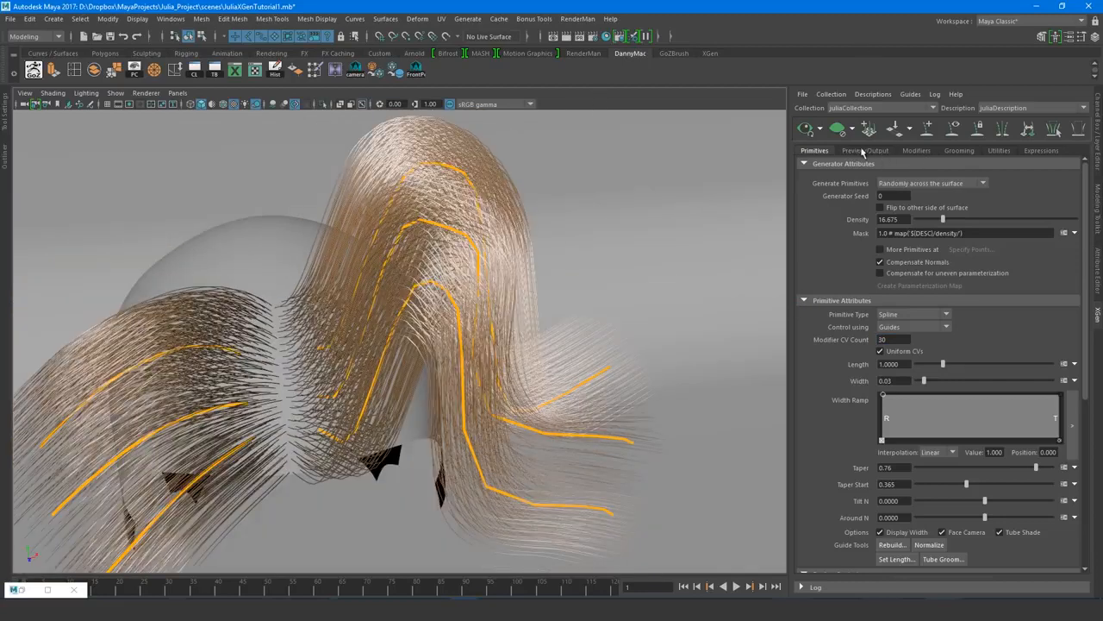
# - Set the preview's Spline Segments to 1
pyautogui.click(862, 152)
pyautogui.doubleClick(892, 317)
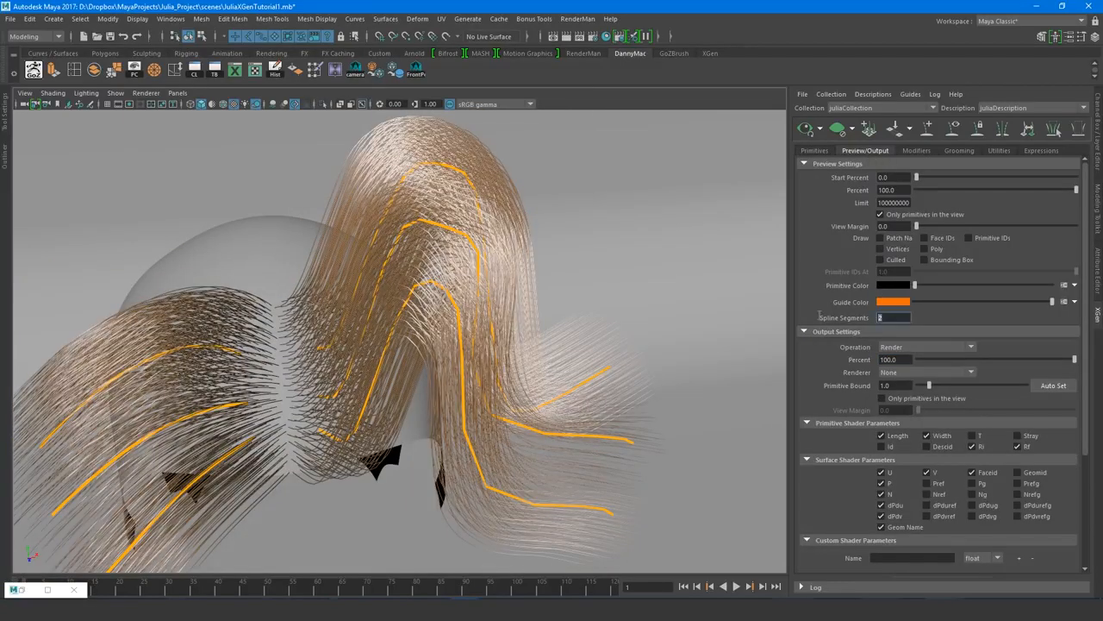
pyautogui.write('1')
pyautogui.press('Return')
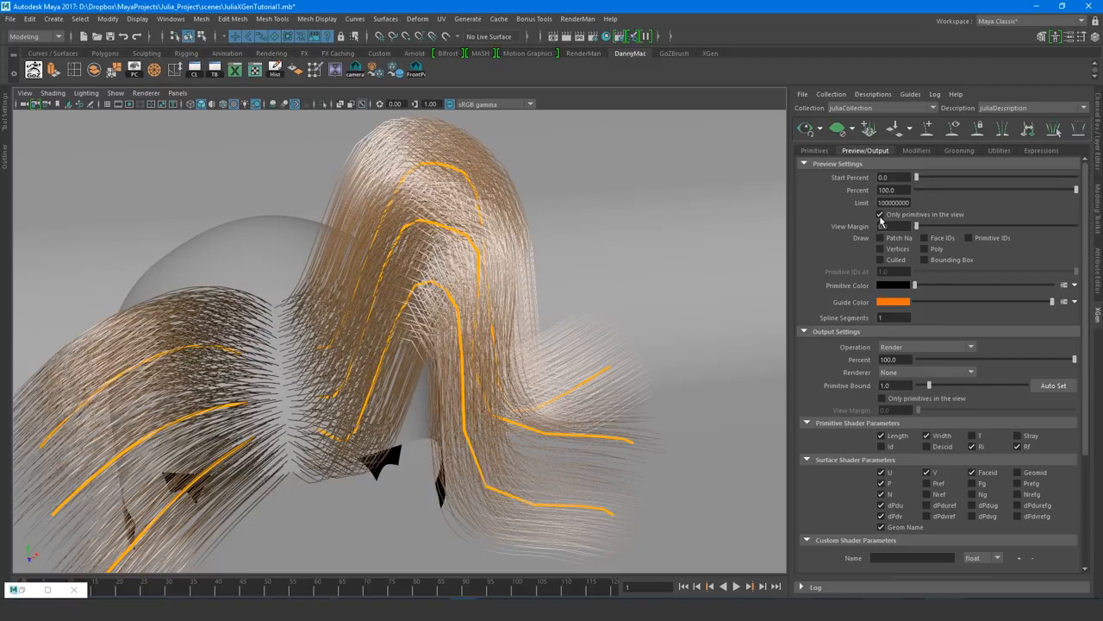
# - Turn off previewing only the primitives in the view and set the output renderer to RenderMan
pyautogui.click(880, 215)
pyautogui.click(971, 372)
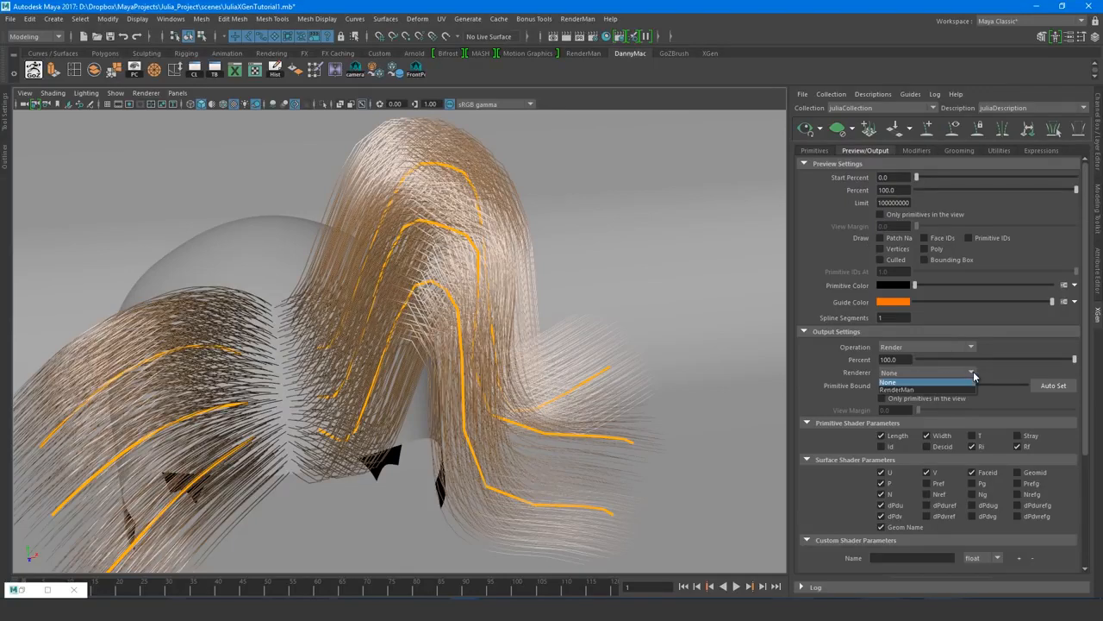
pyautogui.click(957, 392)
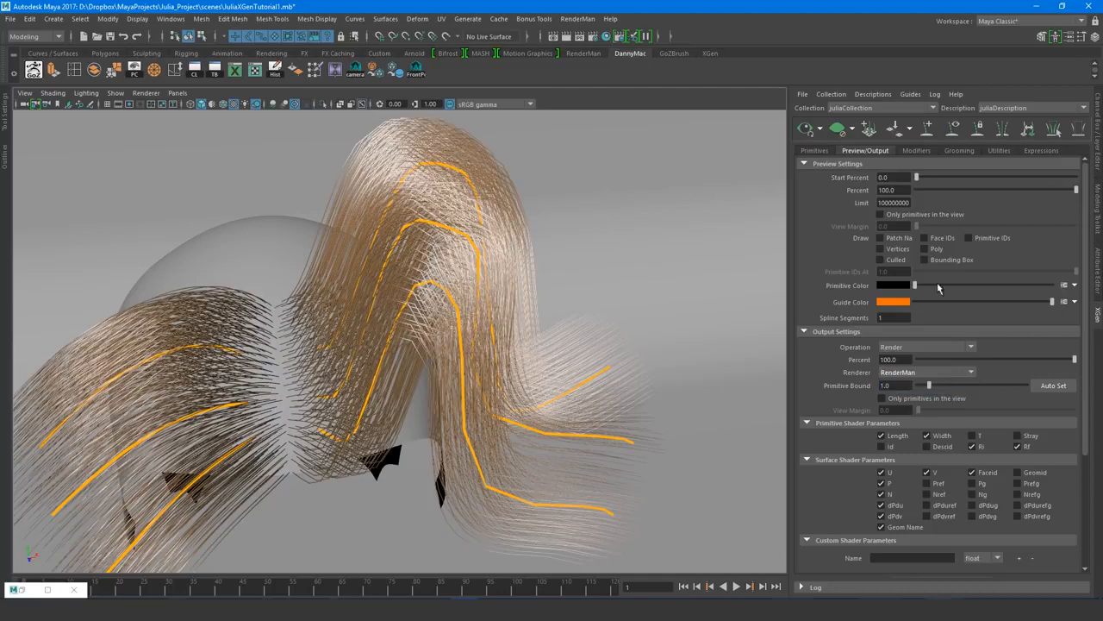
# - Clear the hair preview and delete all the guides from the scalp
pyautogui.click(838, 129)
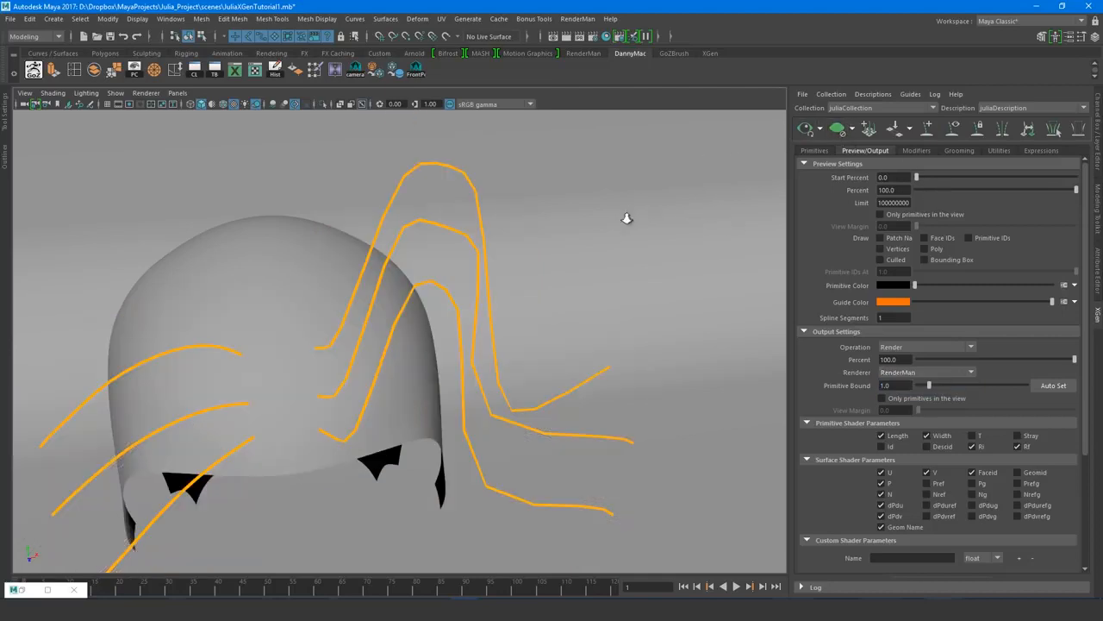
pyautogui.keyDown('alt'); pyautogui.moveTo(626, 217); pyautogui.dragTo(469, 215, button='right'); pyautogui.keyUp('alt')
pyautogui.keyDown('alt'); pyautogui.moveTo(518, 211); pyautogui.dragTo(540, 179, button='middle'); pyautogui.keyUp('alt')
pyautogui.keyDown('alt'); pyautogui.moveTo(540, 179); pyautogui.dragTo(513, 200); pyautogui.keyUp('alt')
pyautogui.moveTo(223, 199); pyautogui.dragTo(478, 371)
pyautogui.press('Delete')
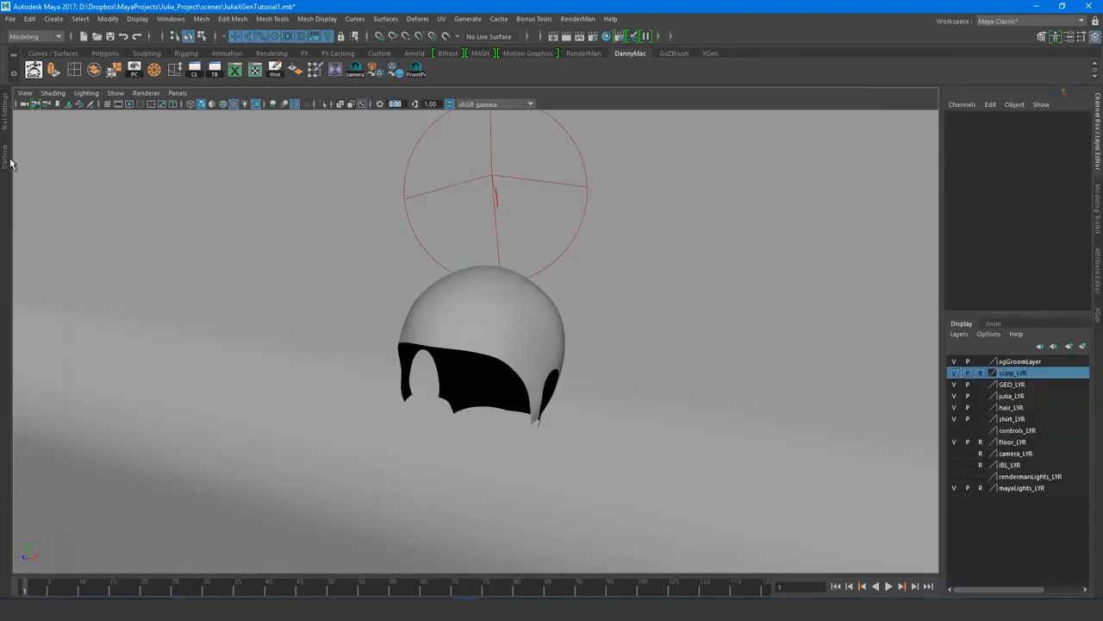
# - Unhide headGRP, and hide the hair bobble and the group's other head meshes, keeping only the brown ponytail mesh shown with the scalp
pyautogui.click(10, 161)
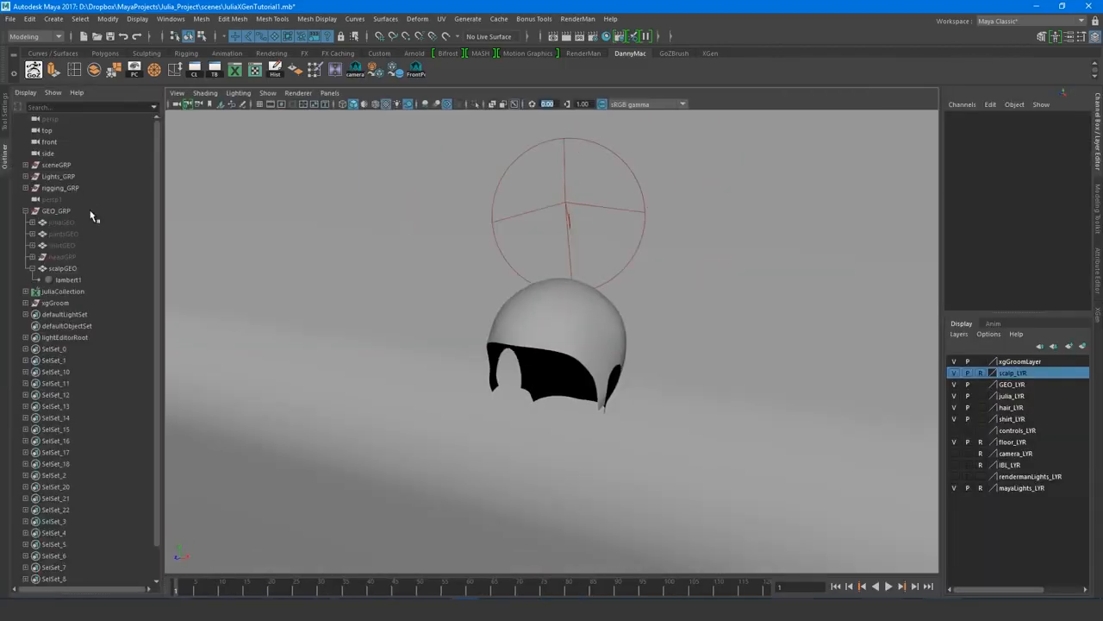
pyautogui.click(75, 257)
pyautogui.hotkey('shift', 'h')
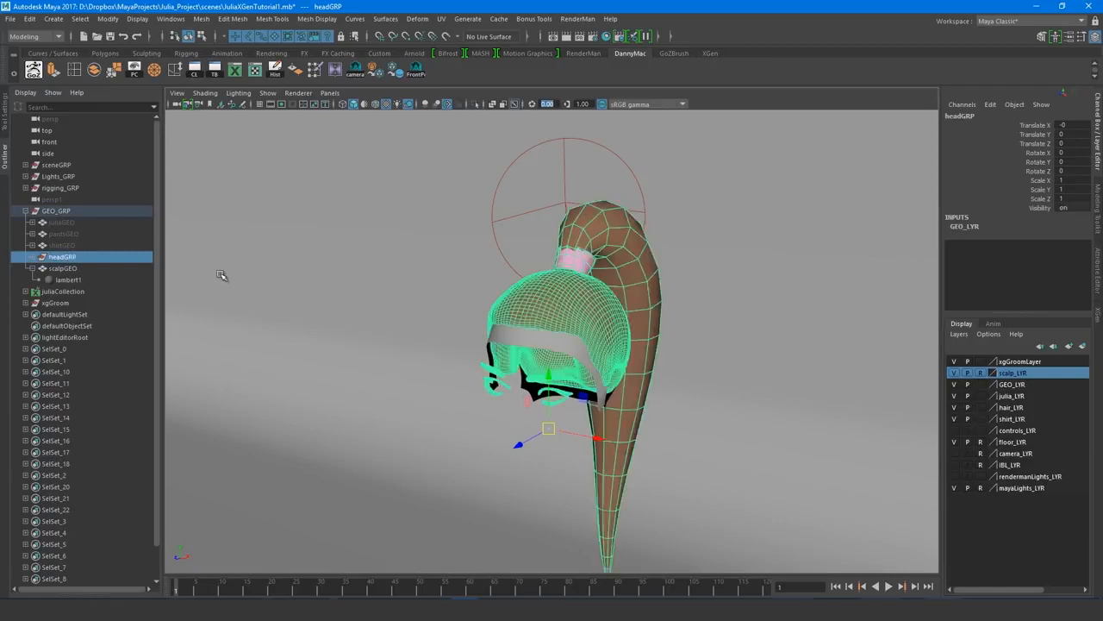
pyautogui.keyDown('alt'); pyautogui.moveTo(645, 306); pyautogui.dragTo(617, 307); pyautogui.keyUp('alt')
pyautogui.moveTo(560, 258); pyautogui.dragTo(394, 454)
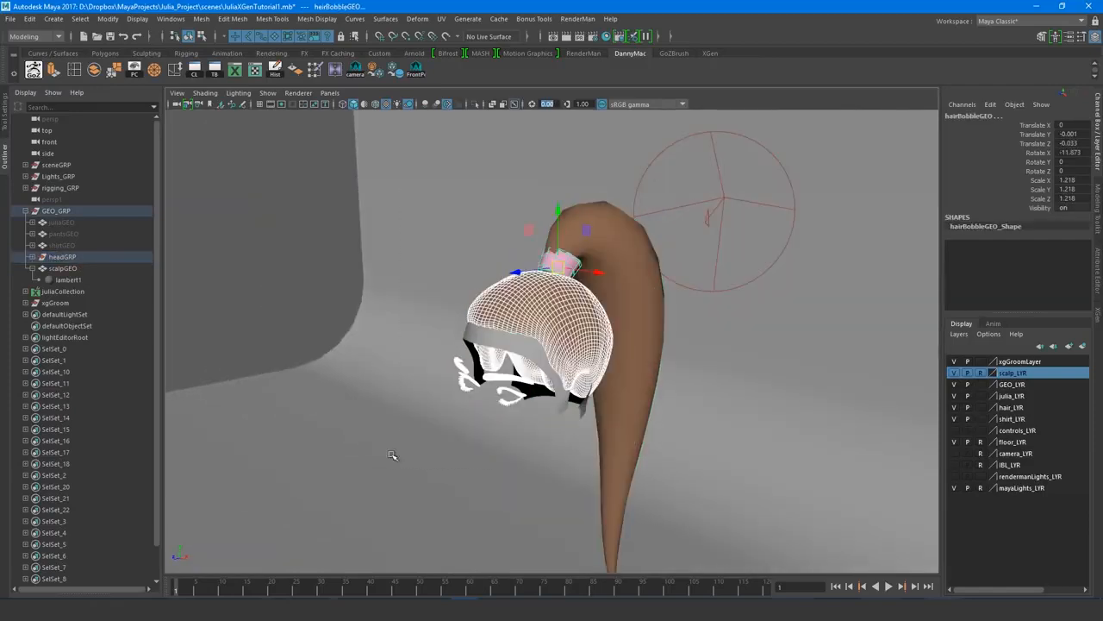
pyautogui.hotkey('ctrl', 'h')
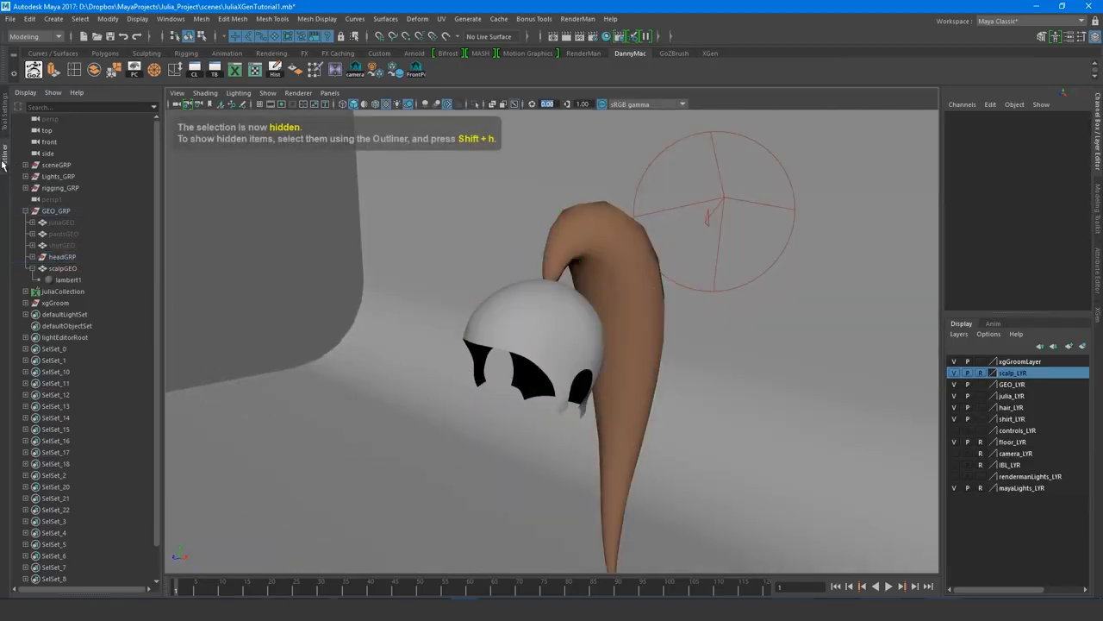
pyautogui.click(3, 162)
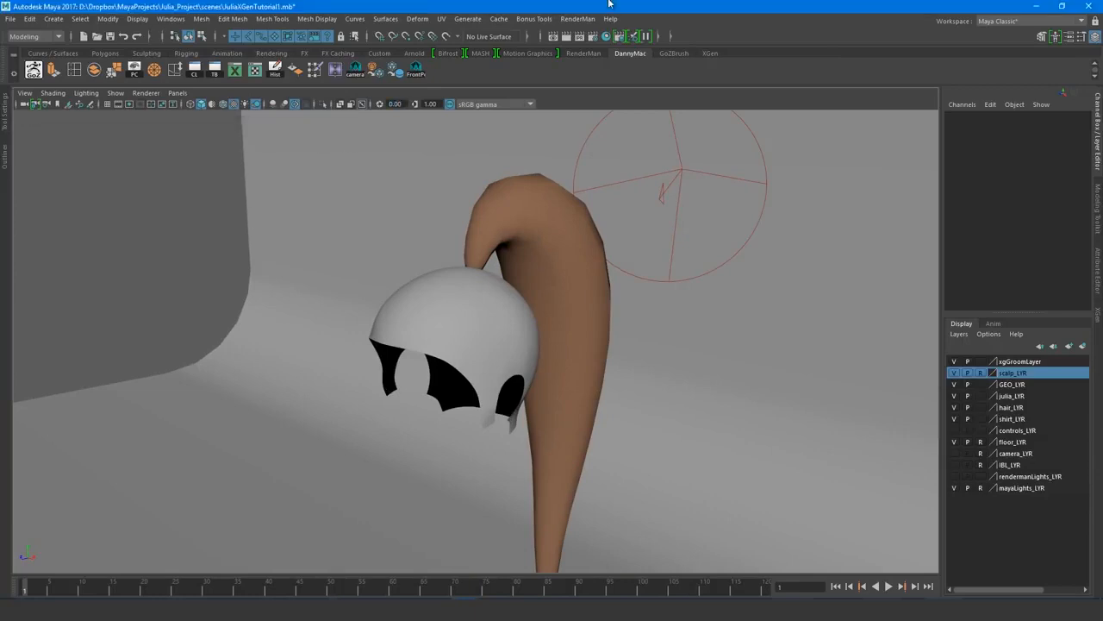
# - Select the edge loop around the narrow root end of the ponytail mesh above the scalp
pyautogui.moveTo(583, 178); pyautogui.dragTo(464, 199)
pyautogui.keyDown('alt'); pyautogui.moveTo(464, 199); pyautogui.dragTo(689, 207, button='right'); pyautogui.keyUp('alt')
pyautogui.keyDown('alt'); pyautogui.moveTo(689, 207); pyautogui.dragTo(626, 212); pyautogui.keyUp('alt')
pyautogui.keyDown('alt'); pyautogui.moveTo(526, 152); pyautogui.dragTo(544, 197, button='middle'); pyautogui.keyUp('alt')
pyautogui.keyDown('alt'); pyautogui.moveTo(544, 197); pyautogui.dragTo(565, 194, button='right'); pyautogui.keyUp('alt')
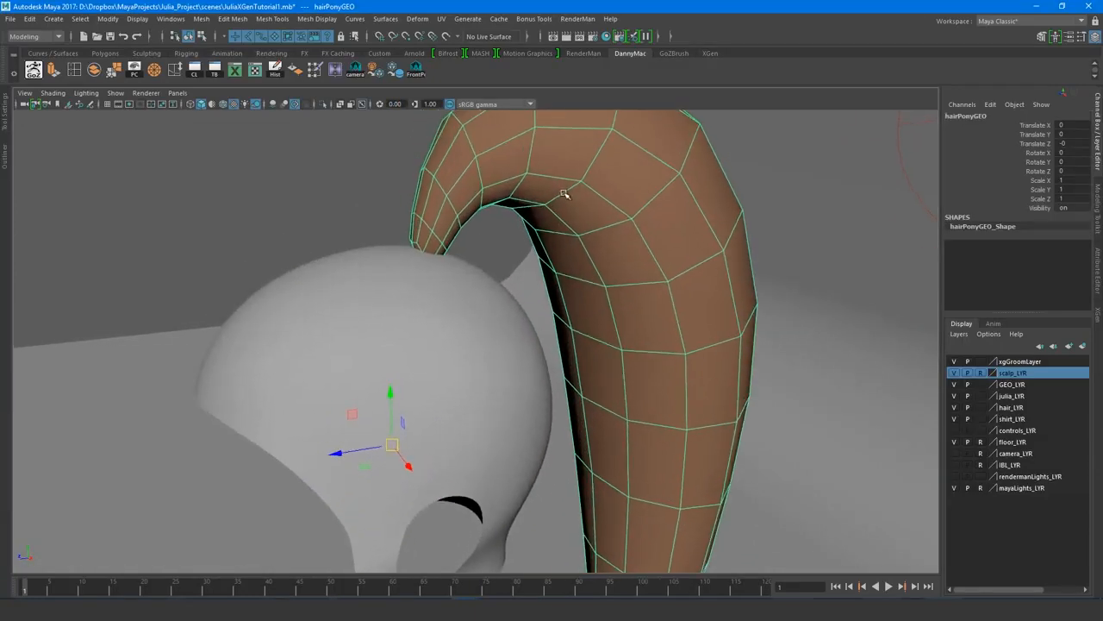
pyautogui.moveTo(437, 222); pyautogui.dragTo(435, 192, button='right')
pyautogui.doubleClick(419, 222)
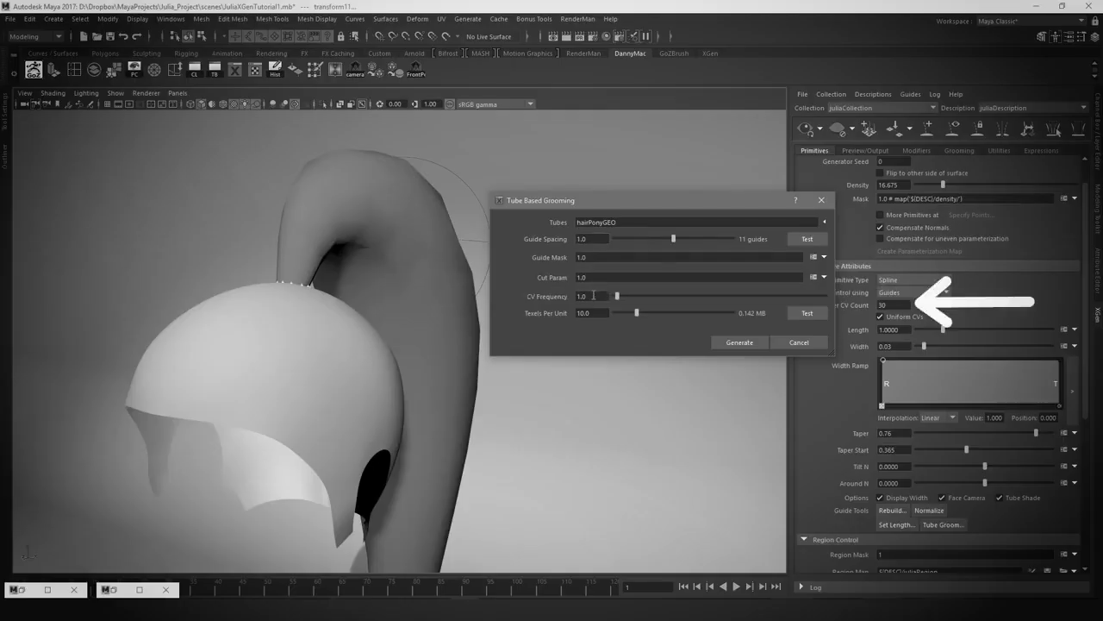
# - Generate tube-based guides from hairPonyGEO, and add guides to juliaPonyTailDescription from the ponytail curves
pyautogui.click(738, 343)
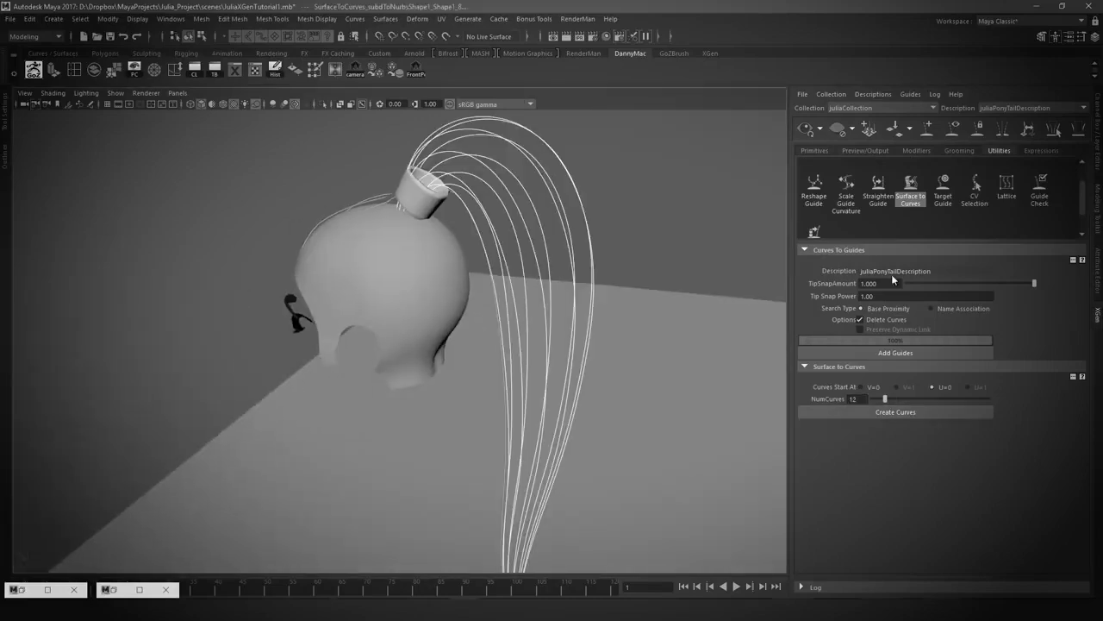
pyautogui.click(843, 350)
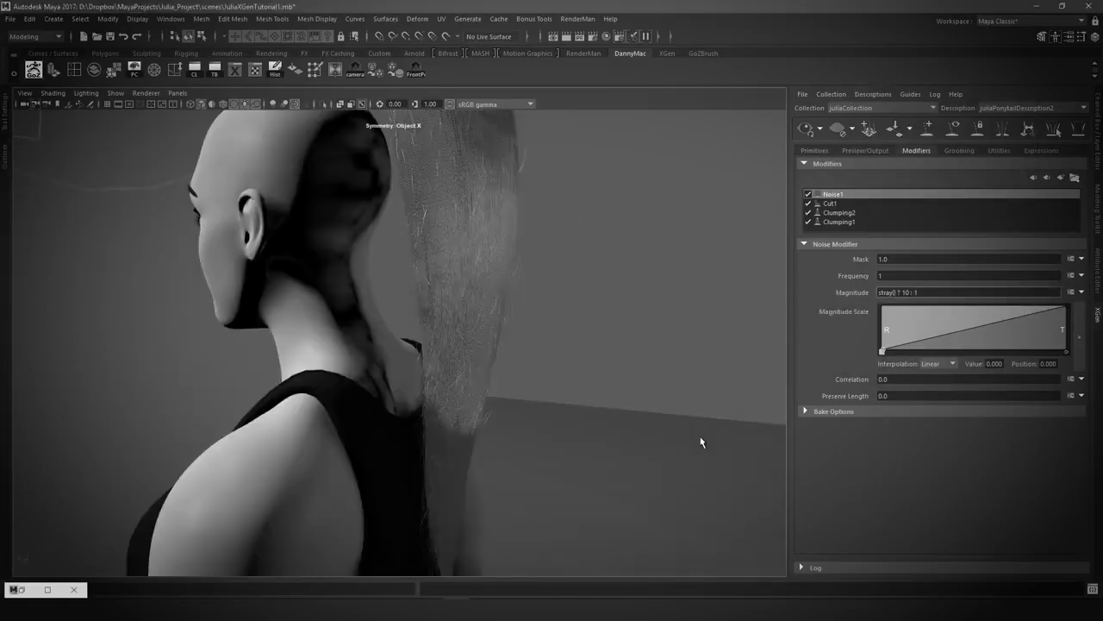
# - Switch to File Explorer and open the juliaDescription folder inside juliaCollection
pyautogui.keyDown('alt'); pyautogui.moveTo(702, 443); pyautogui.dragTo(495, 276); pyautogui.keyUp('alt')
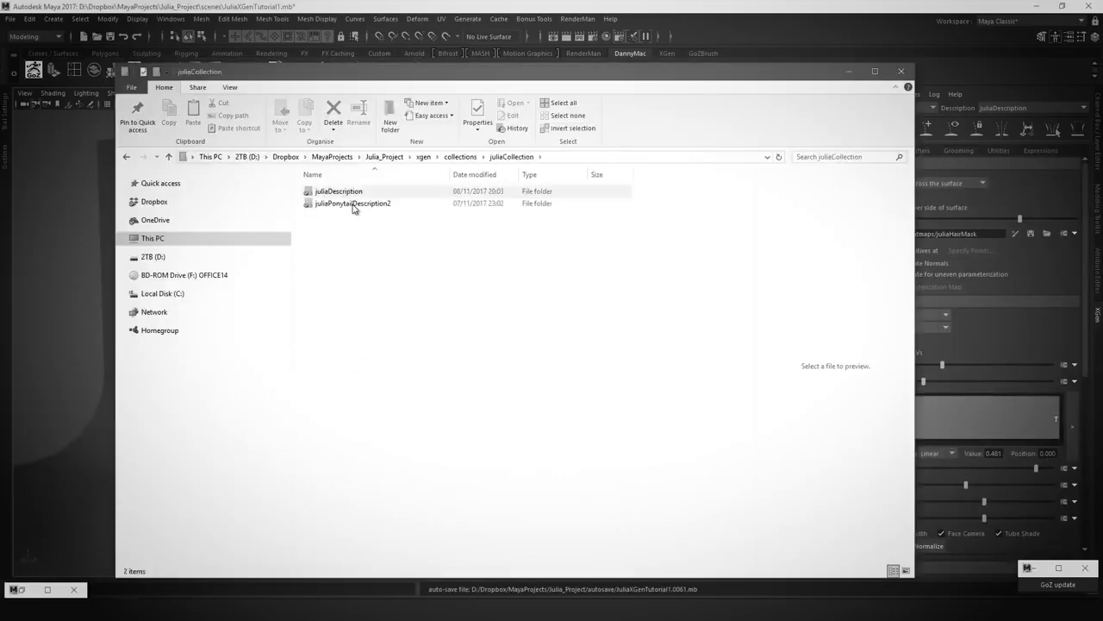
pyautogui.doubleClick(352, 204)
pyautogui.doubleClick(364, 201)
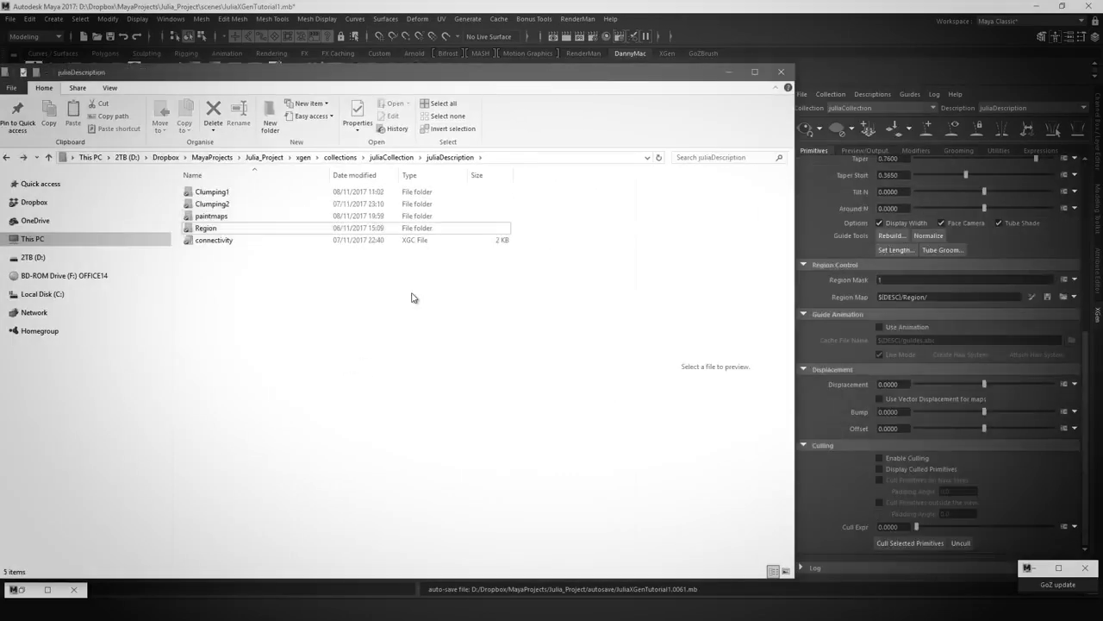